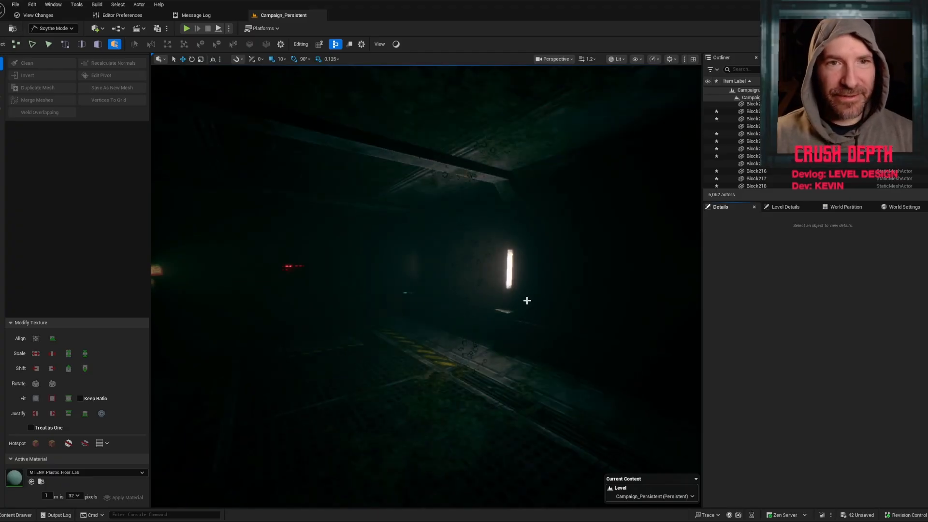
Switch the viewport to Unlit shading with editor icons shown and select the tram hall section in the corridor.
{"action": "right_click_drag", "start_coordinate": [542, 254], "coordinate": [454, 334]}
{"action": "key", "text": "alt+3"}
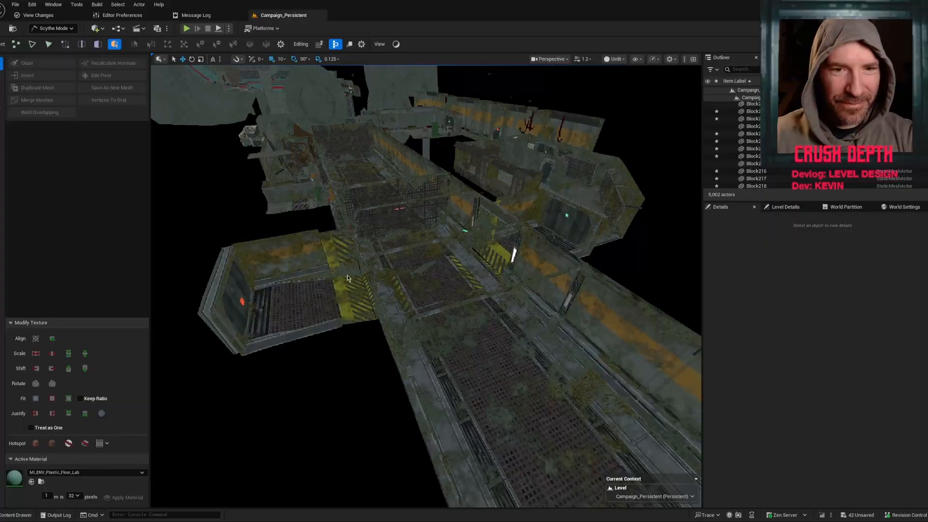
{"action": "right_click_drag", "start_coordinate": [503, 317], "coordinate": [410, 321]}
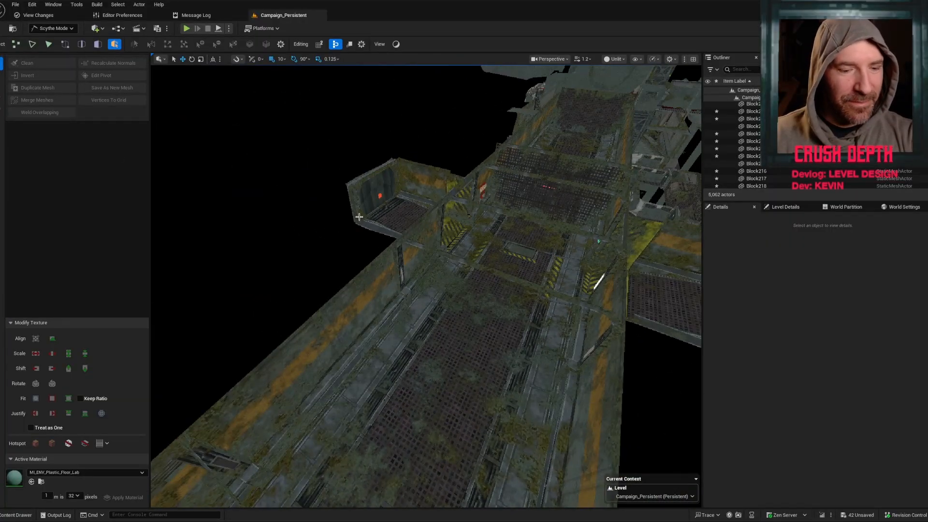
{"action": "key", "text": "g"}
{"action": "left_click", "coordinate": [451, 321]}
{"action": "right_click_drag", "start_coordinate": [448, 321], "coordinate": [424, 222]}
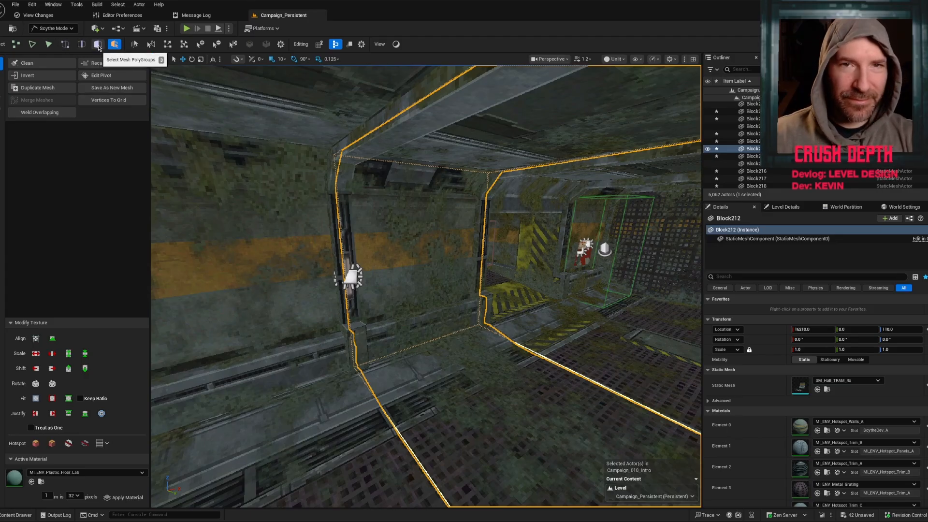
Examine the selected hall section's edges and polygroups and how it joins the neighbouring corridor pieces.
{"action": "right_click_drag", "start_coordinate": [410, 289], "coordinate": [422, 282]}
{"action": "key", "text": "s"}
{"action": "key", "text": "2"}
{"action": "key", "text": "w"}
{"action": "right_click_drag", "start_coordinate": [506, 282], "coordinate": [506, 283]}
{"action": "key", "text": "s"}
{"action": "right_click_drag", "start_coordinate": [439, 368], "coordinate": [439, 368]}
{"action": "key", "text": "a"}
{"action": "right_click_drag", "start_coordinate": [452, 296], "coordinate": [452, 296]}
{"action": "key", "text": "w"}
{"action": "right_click_drag", "start_coordinate": [519, 186], "coordinate": [519, 185]}
{"action": "key", "text": "3"}
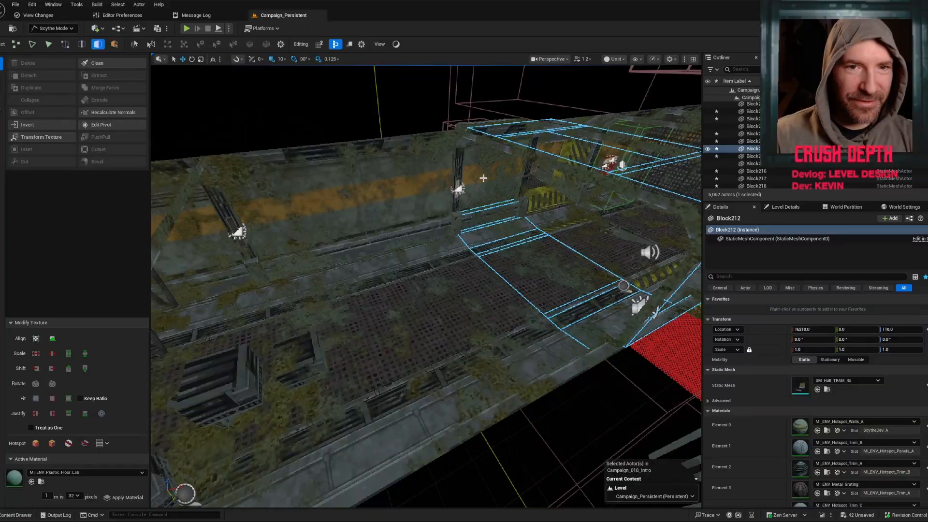
{"action": "left_click", "coordinate": [492, 193]}
{"action": "left_click_drag", "start_coordinate": [513, 184], "coordinate": [488, 171]}
{"action": "right_click_drag", "start_coordinate": [494, 218], "coordinate": [526, 229]}
{"action": "key", "text": "w"}
{"action": "key", "text": "s"}
{"action": "key", "text": "Escape"}
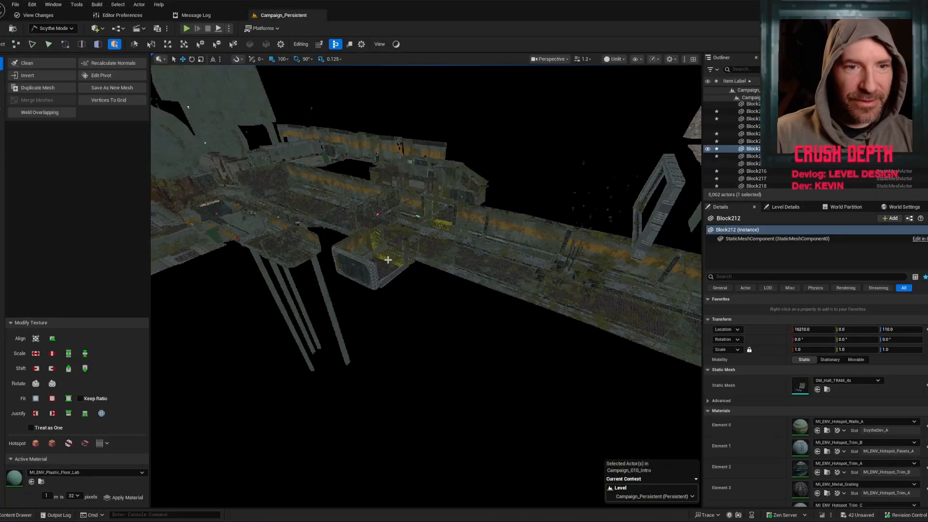
Set the grid snap to 500 and place BPC_Door_Proximity_Vent_A outside the corridor at X 16000, Y -2000, Z 500.
{"action": "right_click_drag", "start_coordinate": [526, 230], "coordinate": [498, 229]}
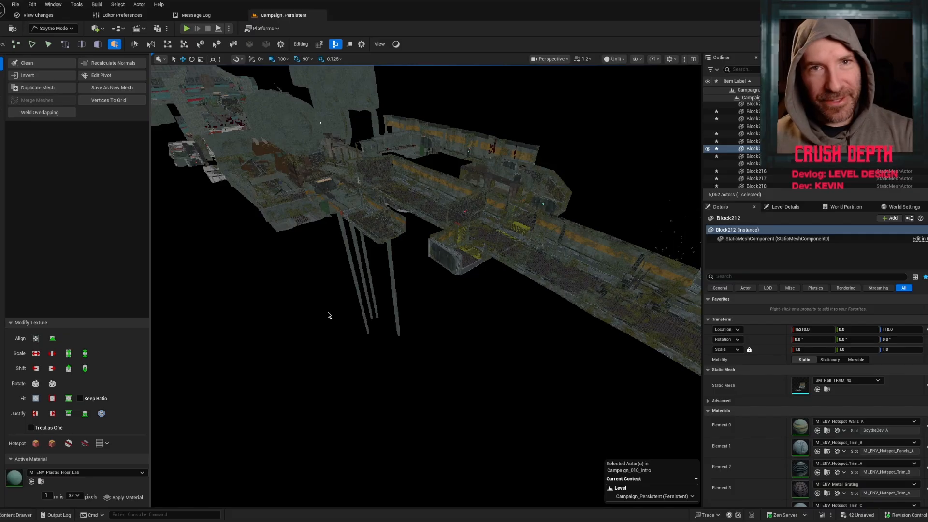
{"action": "right_click_drag", "start_coordinate": [381, 260], "coordinate": [383, 261]}
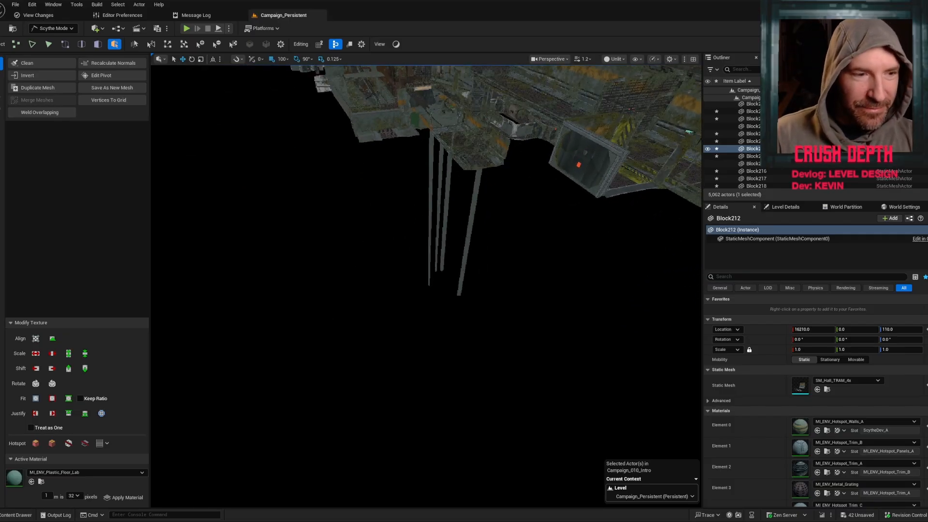
{"action": "left_click", "coordinate": [283, 60]}
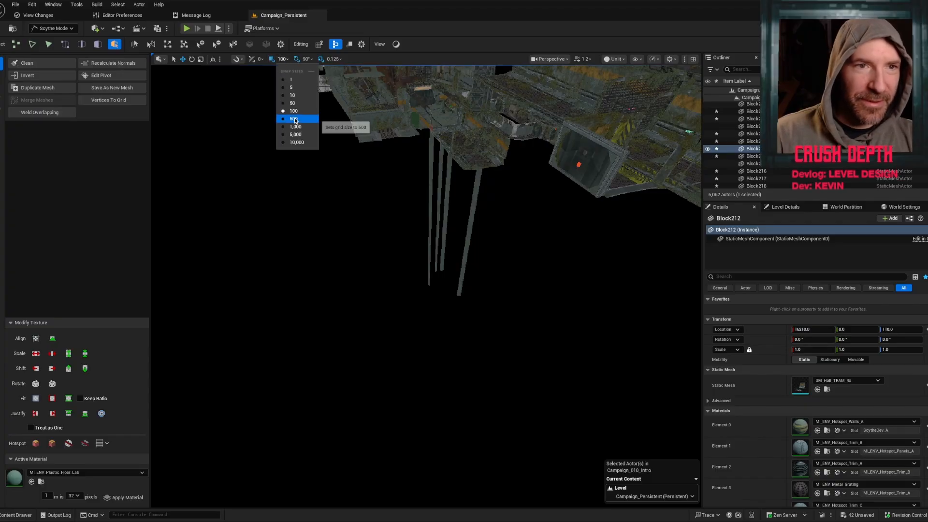
{"action": "left_click", "coordinate": [295, 119]}
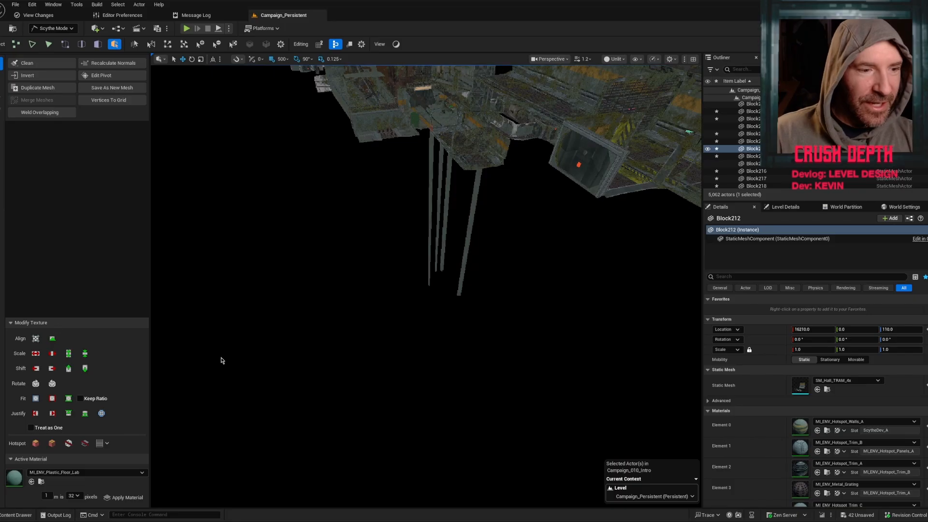
{"action": "key", "text": "ctrl+space"}
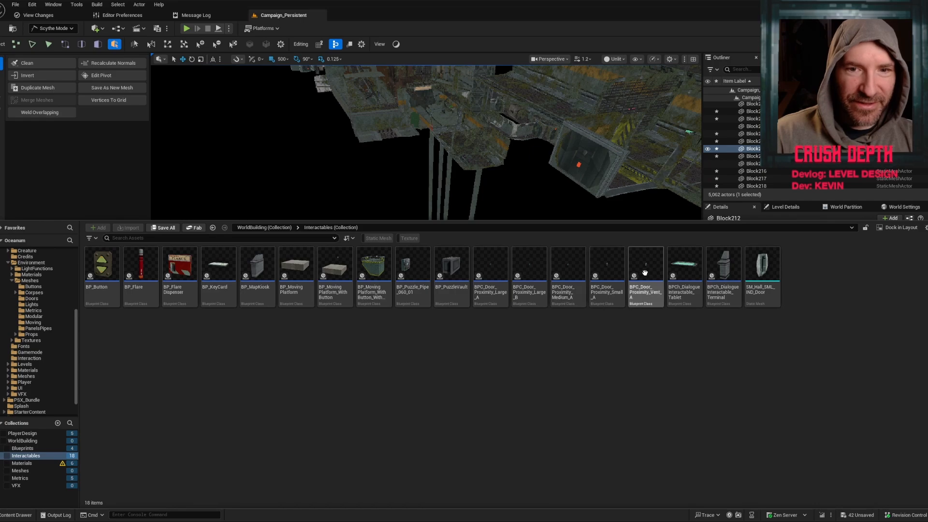
{"action": "left_click_drag", "start_coordinate": [645, 273], "coordinate": [501, 303]}
{"action": "left_click_drag", "start_coordinate": [492, 388], "coordinate": [686, 420], "text": "alt"}
{"action": "right_click_drag", "start_coordinate": [502, 411], "coordinate": [455, 373]}
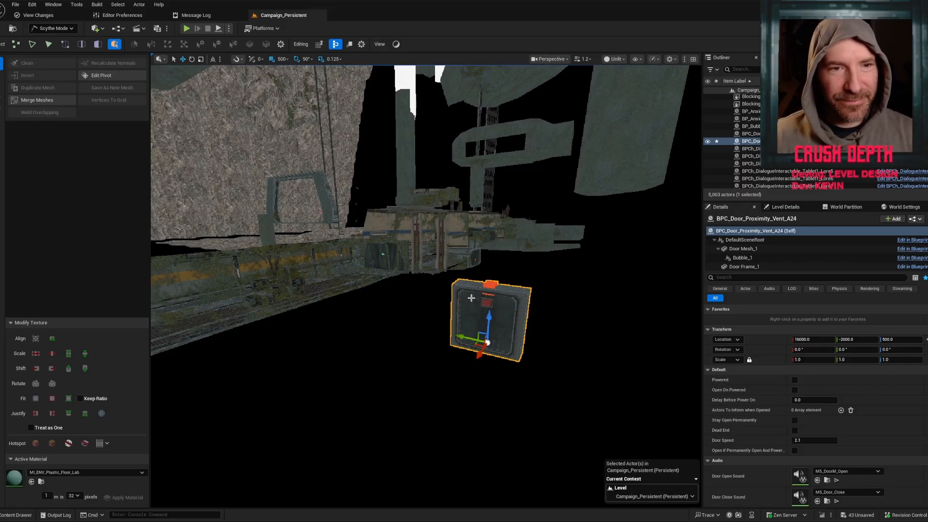
Place BPC_Door_Proximity_Medium_A near the vent door at X 15500, Y -2000, Z 500.
{"action": "key", "text": "d"}
{"action": "right_click_drag", "start_coordinate": [495, 292], "coordinate": [542, 249]}
{"action": "key", "text": "w"}
{"action": "key", "text": "a"}
{"action": "key", "text": "s"}
{"action": "key", "text": "d"}
{"action": "key", "text": "s"}
{"action": "key", "text": "w"}
{"action": "key", "text": "w"}
{"action": "key", "text": "a"}
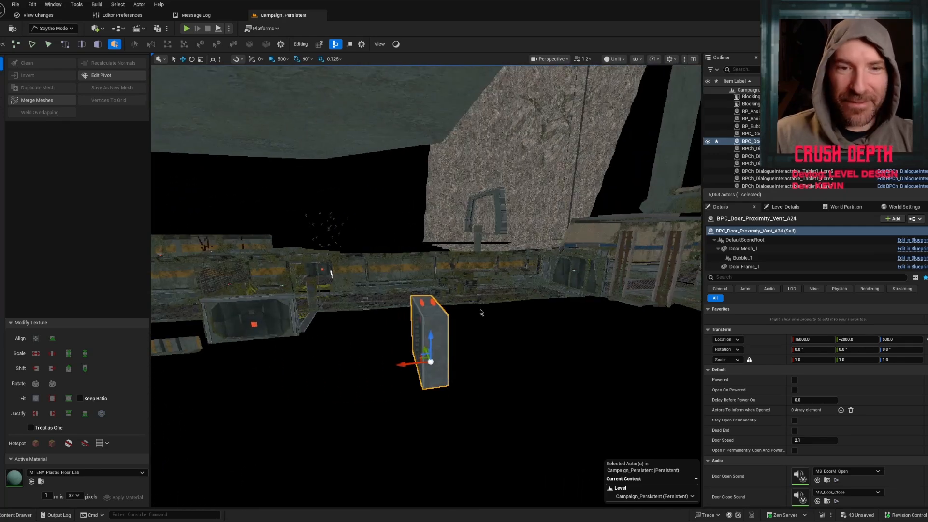
{"action": "key", "text": "ctrl+space"}
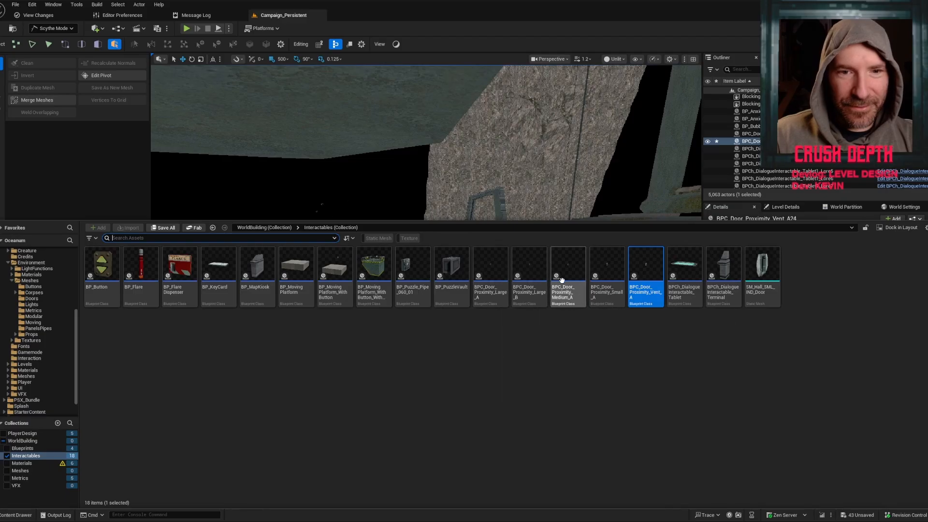
{"action": "mouse_move", "coordinate": [568, 271]}
{"action": "left_click_drag", "start_coordinate": [568, 271], "coordinate": [541, 342]}
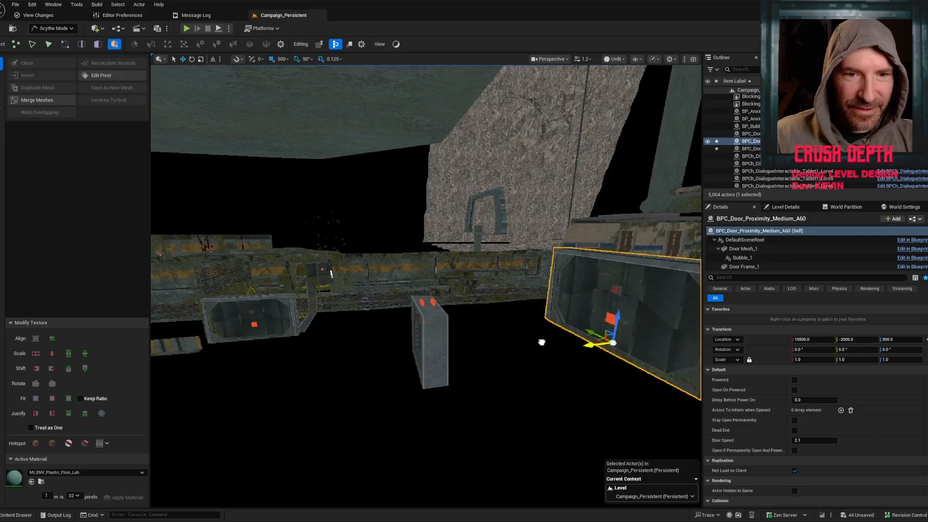
{"action": "right_click_drag", "start_coordinate": [601, 345], "coordinate": [686, 401]}
Filter the Modular meshes by "vent" and place SM_Vent_Corner against the vent door.
{"action": "left_click", "coordinate": [441, 349]}
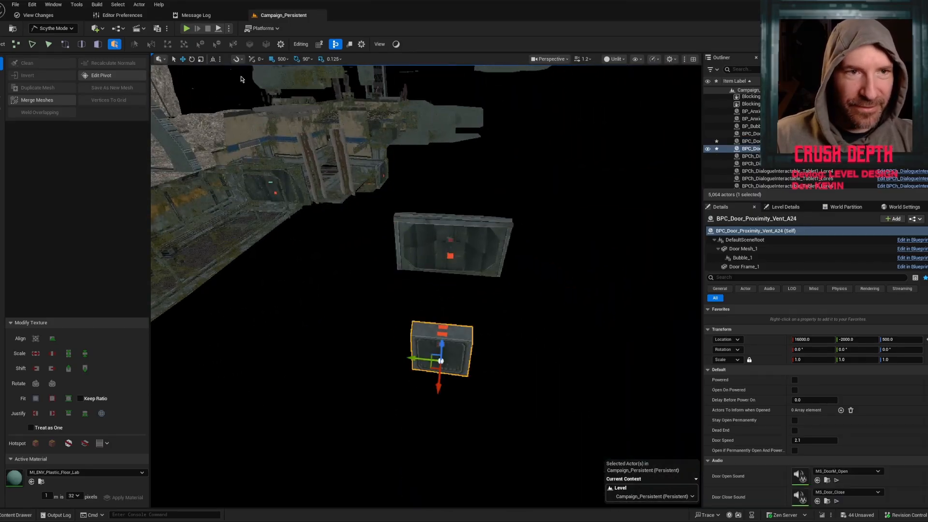
{"action": "left_click", "coordinate": [297, 59]}
{"action": "key", "text": "ctrl+space"}
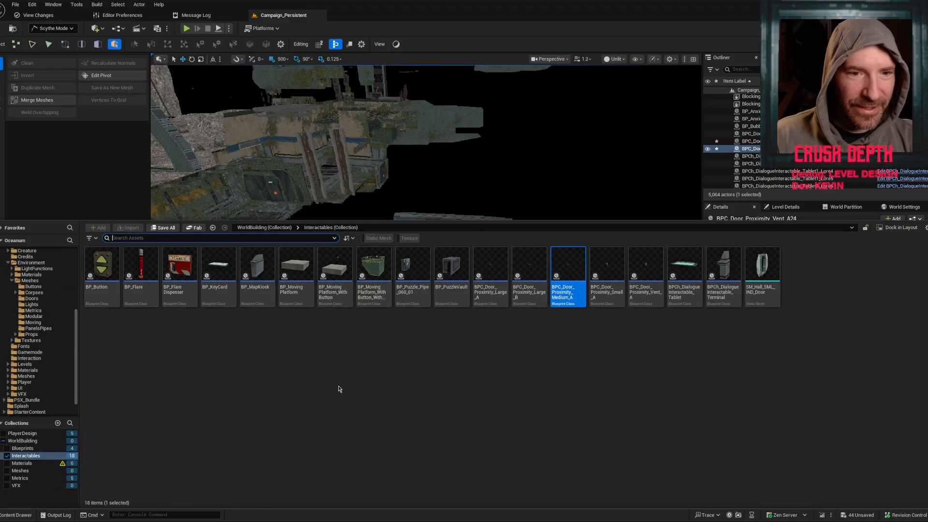
{"action": "left_click", "coordinate": [33, 310]}
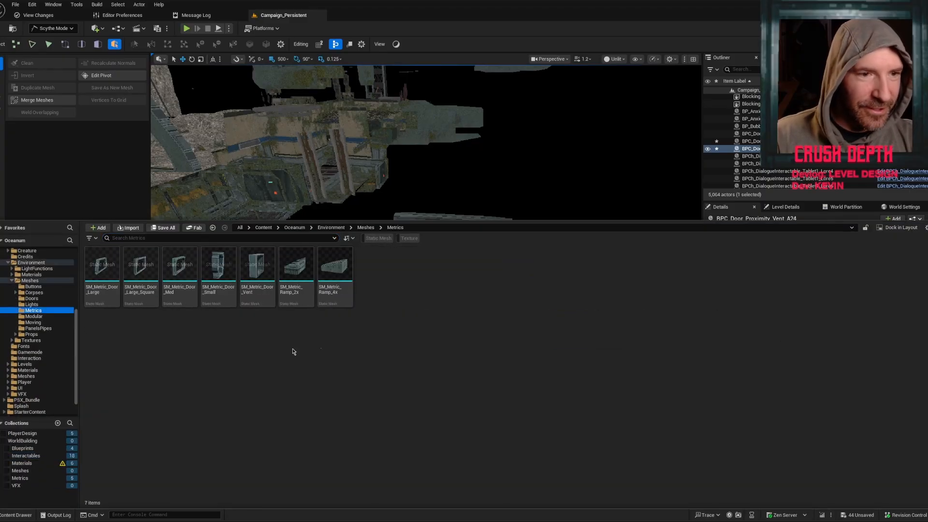
{"action": "left_click", "coordinate": [36, 316]}
{"action": "left_click", "coordinate": [302, 238]}
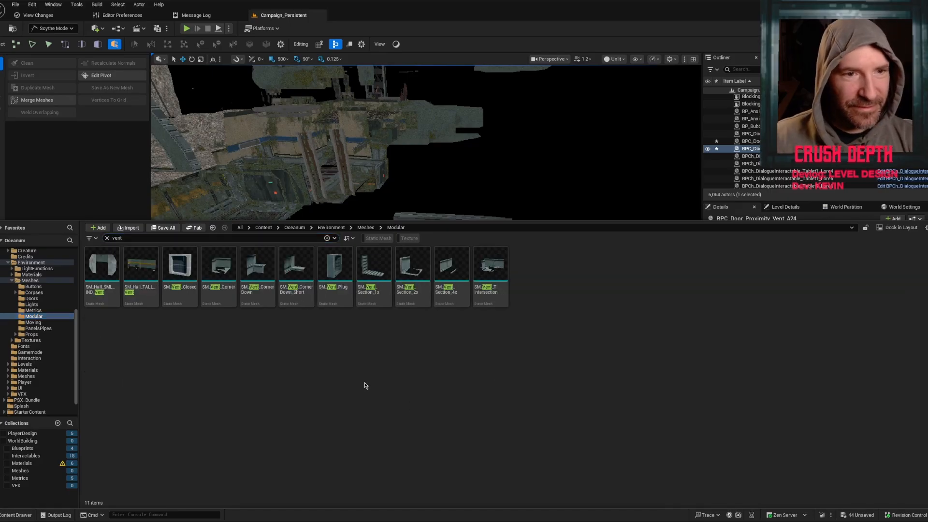
{"action": "left_click_drag", "start_coordinate": [219, 268], "coordinate": [499, 401]}
{"action": "key", "text": "e"}
{"action": "right_click_drag", "start_coordinate": [499, 390], "coordinate": [408, 353]}
Add SM_Vent_Section_4x and move it to X 16200, Y -2200 beside the vent corner using a 100-unit grid snap.
{"action": "key", "text": "ctrl+space"}
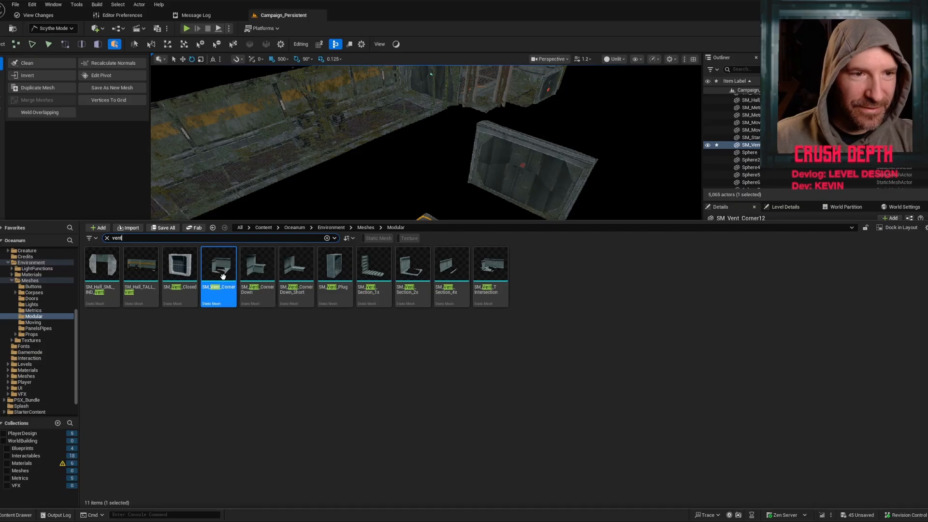
{"action": "left_click_drag", "start_coordinate": [450, 270], "coordinate": [496, 314]}
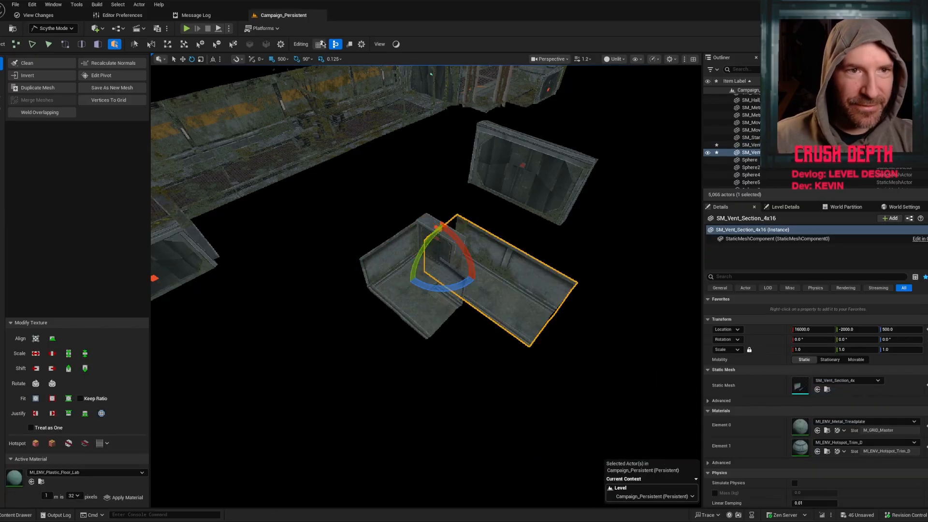
{"action": "left_click", "coordinate": [282, 59]}
{"action": "left_click", "coordinate": [291, 97]}
{"action": "key", "text": "w"}
{"action": "left_click_drag", "start_coordinate": [428, 257], "coordinate": [422, 320]}
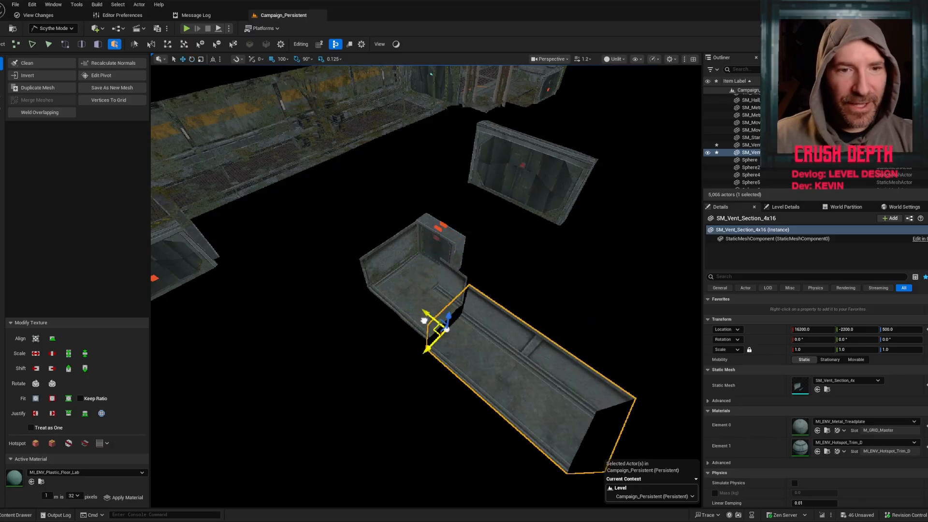
Set the grid snap to 10 and align the vent section with the corner piece at X 16180, Y -2180.
{"action": "left_click", "coordinate": [282, 59]}
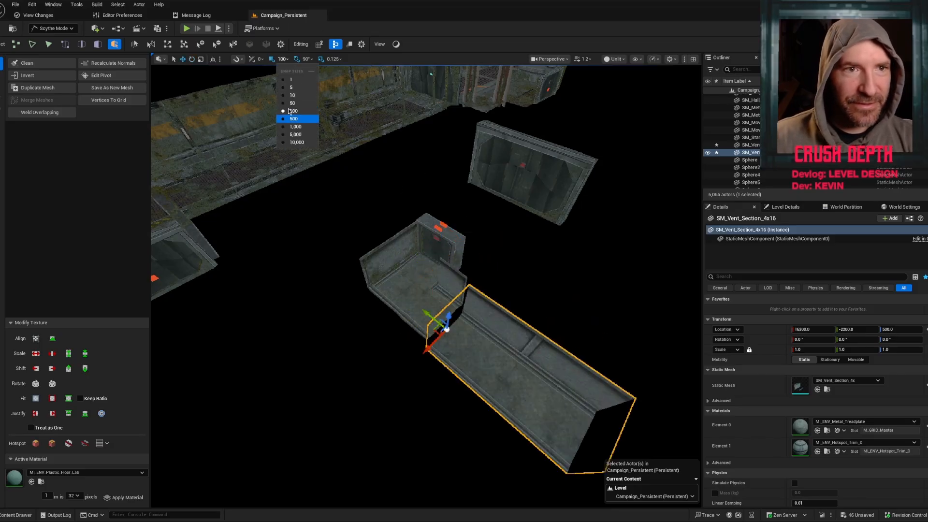
{"action": "left_click", "coordinate": [292, 97]}
{"action": "left_click_drag", "start_coordinate": [437, 334], "coordinate": [444, 317]}
{"action": "right_click_drag", "start_coordinate": [443, 318], "coordinate": [358, 249]}
{"action": "left_click_drag", "start_coordinate": [384, 224], "coordinate": [383, 227]}
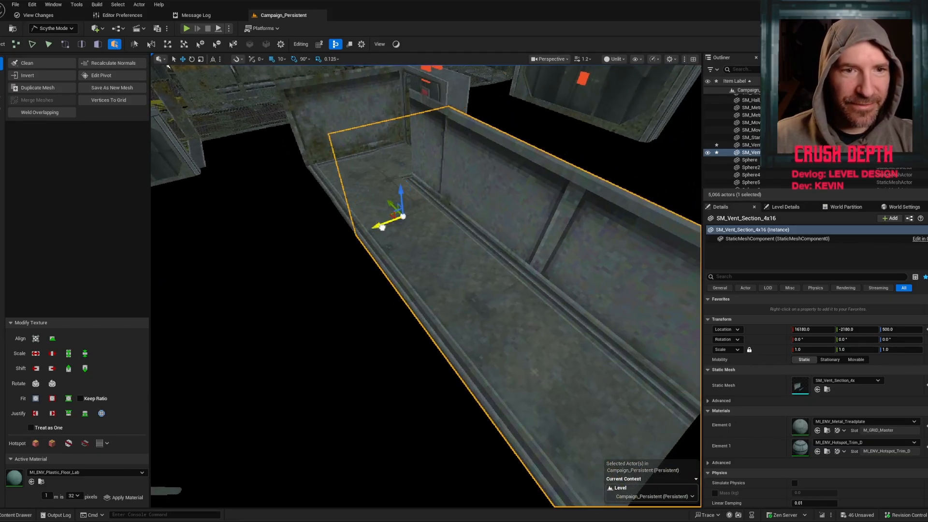
Select the vent door, vent corner and vent section together and move them along X away from the medium door.
{"action": "right_click_drag", "start_coordinate": [430, 235], "coordinate": [371, 245]}
{"action": "left_click", "coordinate": [356, 215]}
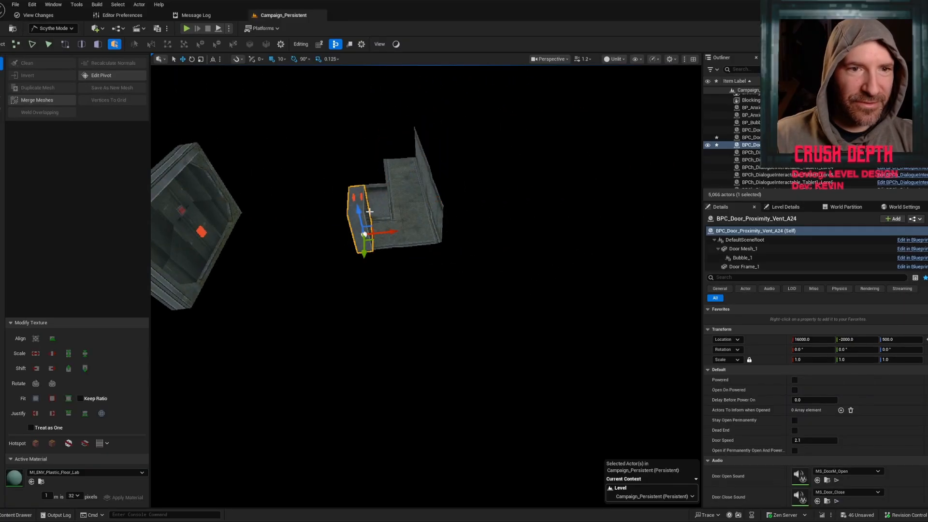
{"action": "left_click", "coordinate": [405, 200], "text": "ctrl"}
{"action": "left_click", "coordinate": [412, 163], "text": "ctrl"}
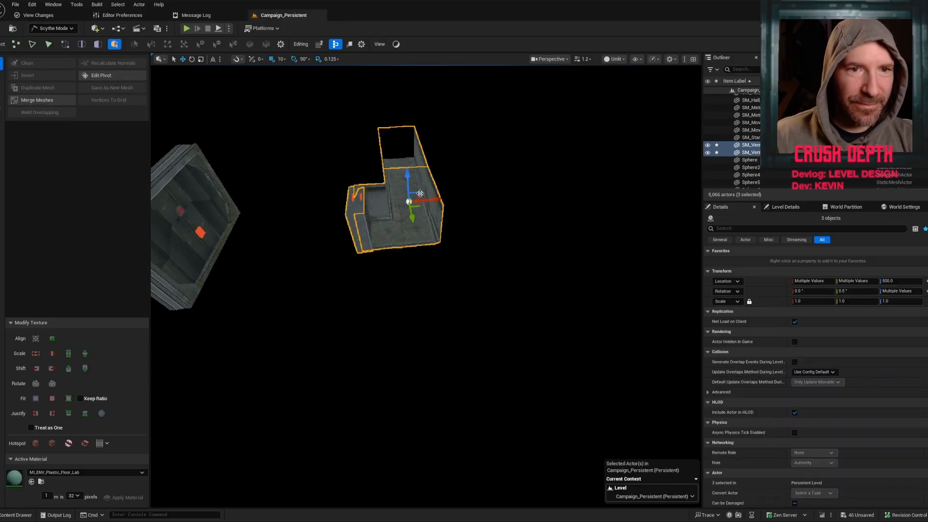
{"action": "left_click_drag", "start_coordinate": [433, 200], "coordinate": [539, 190]}
{"action": "right_click_drag", "start_coordinate": [539, 191], "coordinate": [370, 255]}
{"action": "right_click_drag", "start_coordinate": [356, 258], "coordinate": [355, 260]}
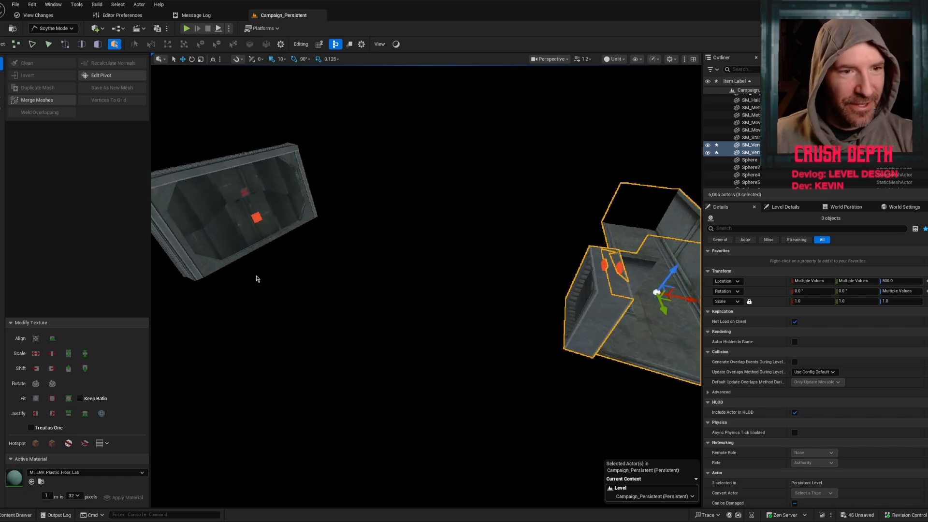
{"action": "right_click_drag", "start_coordinate": [250, 186], "coordinate": [264, 195]}
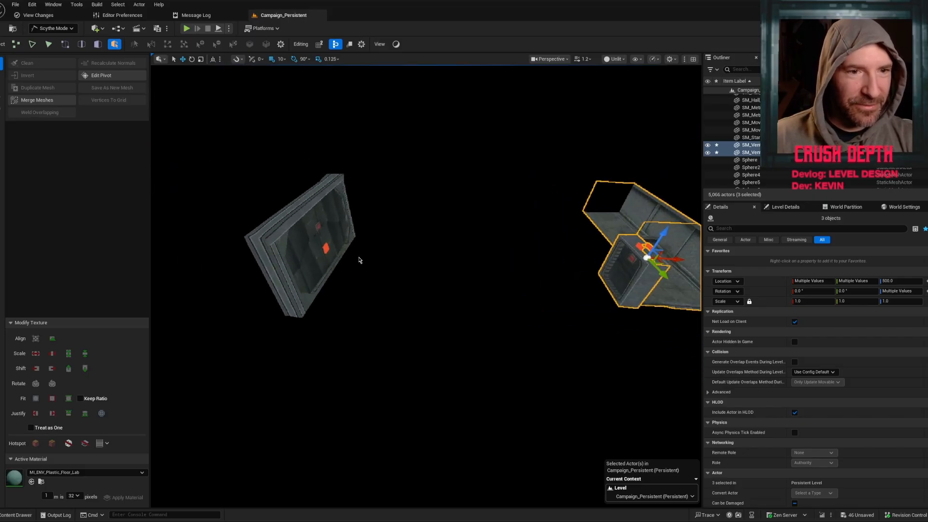
Create a static mesh block with a wide rectangular footprint spanning the gap between the medium door and the vent door.
{"action": "key", "text": "shift+b"}
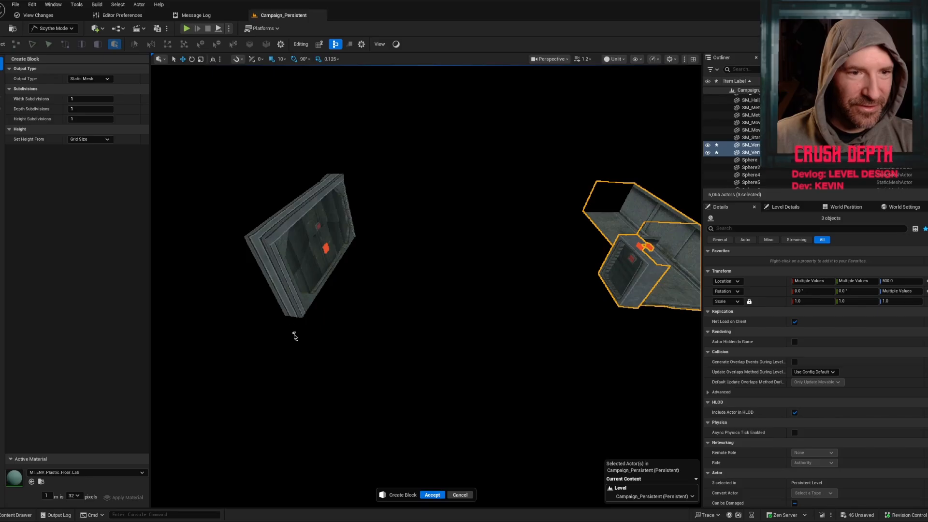
{"action": "left_click", "coordinate": [549, 201]}
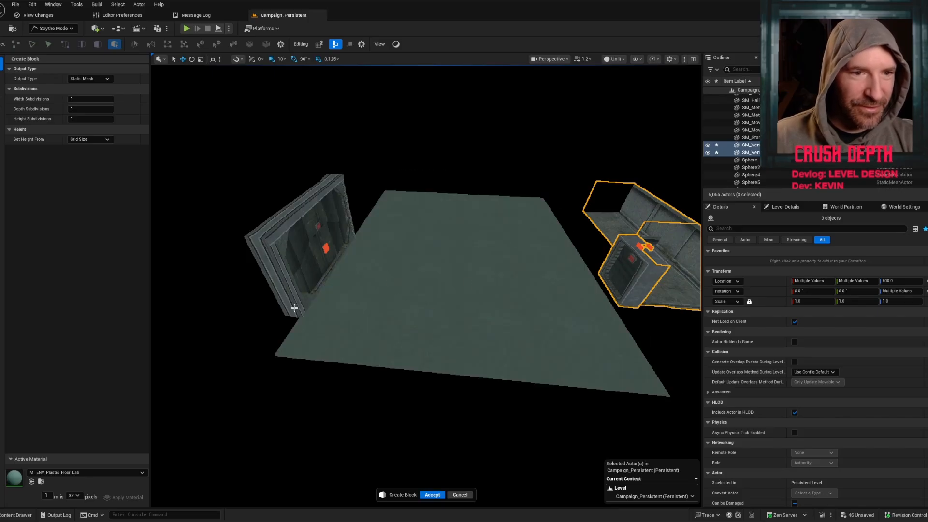
{"action": "mouse_move", "coordinate": [483, 369]}
{"action": "right_mouse_down"}
{"action": "mouse_move", "coordinate": [462, 398]}
{"action": "mouse_move", "coordinate": [466, 431]}
{"action": "mouse_move", "coordinate": [488, 355]}
{"action": "right_mouse_up"}
{"action": "key", "text": "ctrl+z"}
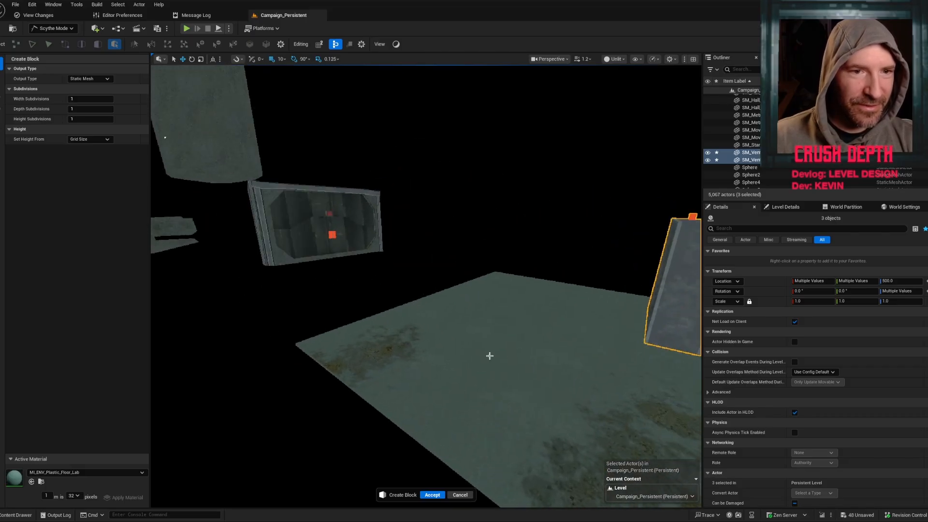
{"action": "left_click", "coordinate": [432, 495]}
Move the new block up to the doors at Y -2370, Z 490.
{"action": "left_click", "coordinate": [492, 365]}
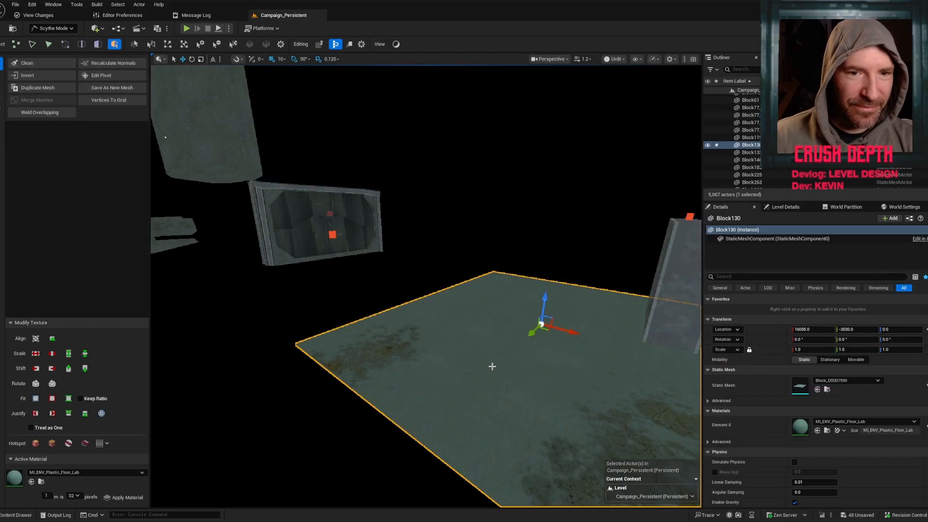
{"action": "right_click_drag", "start_coordinate": [531, 367], "coordinate": [537, 348]}
{"action": "left_click_drag", "start_coordinate": [536, 348], "coordinate": [467, 281]}
{"action": "right_click_drag", "start_coordinate": [466, 283], "coordinate": [580, 295]}
{"action": "mouse_move", "coordinate": [474, 192]}
{"action": "right_mouse_down"}
{"action": "mouse_move", "coordinate": [504, 182]}
{"action": "mouse_move", "coordinate": [493, 214]}
{"action": "mouse_move", "coordinate": [491, 188]}
{"action": "right_mouse_up"}
{"action": "scroll", "coordinate": [491, 188], "scroll_direction": "down", "scroll_amount": 3}
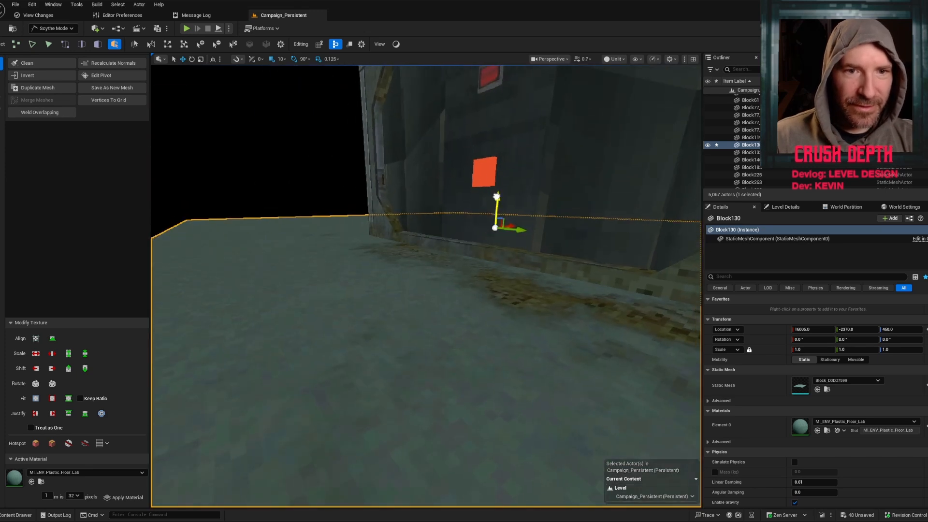
{"action": "left_click_drag", "start_coordinate": [497, 196], "coordinate": [499, 187]}
{"action": "right_click_drag", "start_coordinate": [498, 188], "coordinate": [488, 232]}
{"action": "mouse_move", "coordinate": [470, 265]}
{"action": "right_mouse_down"}
{"action": "mouse_move", "coordinate": [457, 263]}
{"action": "mouse_move", "coordinate": [470, 264]}
{"action": "right_mouse_up"}
Raise the block's top face in polygroup selection to give the room its height.
{"action": "key", "text": "3"}
{"action": "right_click_drag", "start_coordinate": [500, 296], "coordinate": [330, 251]}
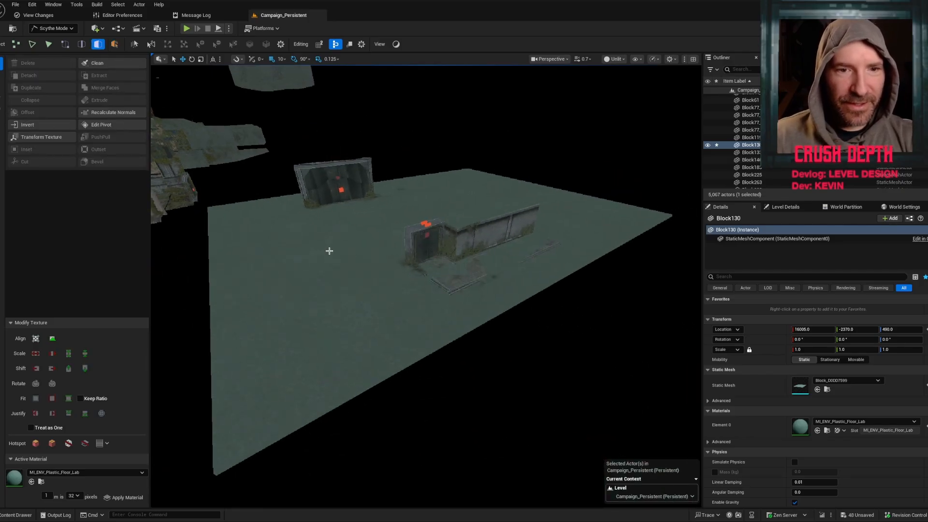
{"action": "left_click", "coordinate": [356, 266]}
{"action": "left_click_drag", "start_coordinate": [431, 177], "coordinate": [439, 117]}
Shift the block's side faces to line up with the medium door and the vent door.
{"action": "left_click", "coordinate": [540, 240]}
{"action": "right_click_drag", "start_coordinate": [616, 248], "coordinate": [579, 248]}
{"action": "right_click_drag", "start_coordinate": [653, 256], "coordinate": [520, 285]}
{"action": "left_click_drag", "start_coordinate": [520, 285], "coordinate": [521, 286]}
{"action": "left_click_drag", "start_coordinate": [447, 284], "coordinate": [436, 283]}
{"action": "right_click_drag", "start_coordinate": [436, 283], "coordinate": [547, 237]}
{"action": "left_click_drag", "start_coordinate": [537, 220], "coordinate": [473, 258]}
{"action": "right_click_drag", "start_coordinate": [473, 258], "coordinate": [514, 217]}
{"action": "left_click_drag", "start_coordinate": [526, 211], "coordinate": [529, 212]}
{"action": "mouse_move", "coordinate": [529, 212]}
{"action": "right_mouse_down"}
{"action": "mouse_move", "coordinate": [465, 212]}
{"action": "mouse_move", "coordinate": [529, 227]}
{"action": "right_mouse_up"}
Pull the block's long outer side face inward to shorten the room and return to whole-mesh selection.
{"action": "left_click", "coordinate": [459, 313]}
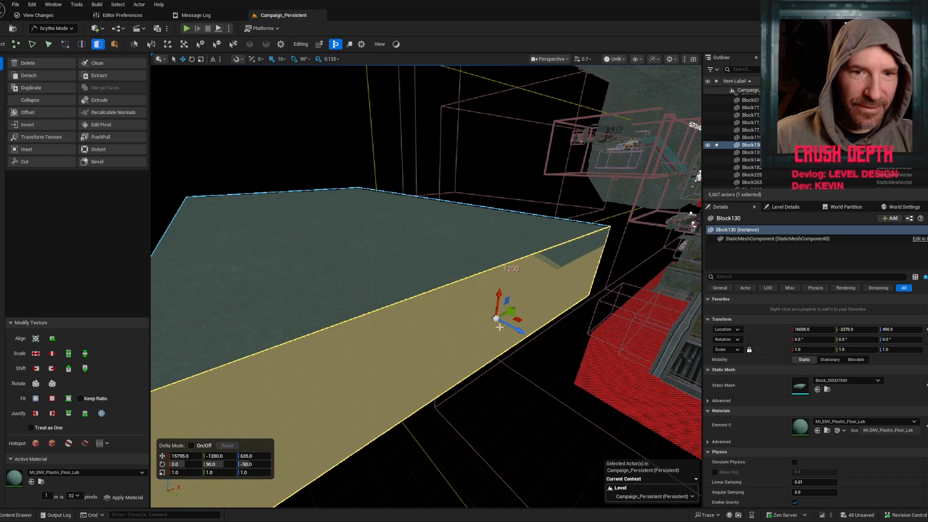
{"action": "left_click_drag", "start_coordinate": [509, 326], "coordinate": [509, 326]}
{"action": "left_click_drag", "start_coordinate": [426, 300], "coordinate": [426, 300]}
{"action": "key", "text": "4"}
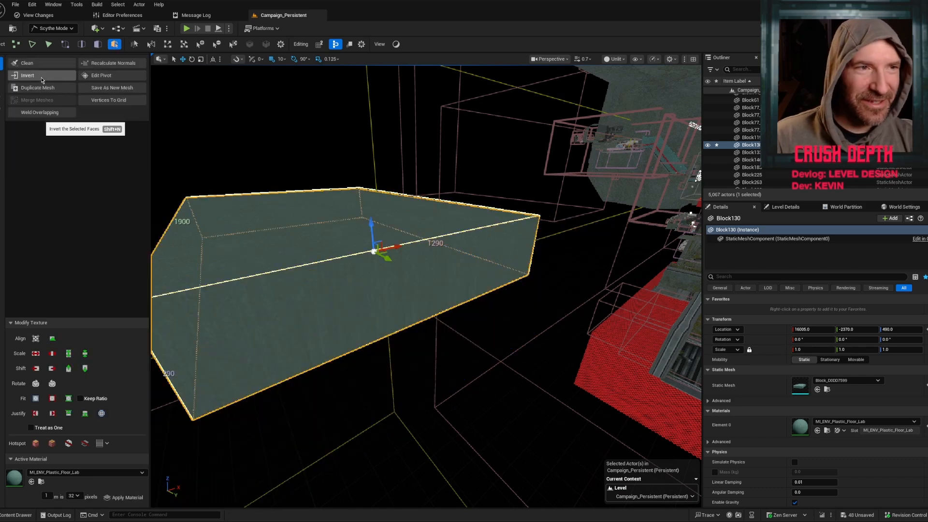
Invert the block's faces and shift the wall face at the medium door to X 15520, flush with the door frame.
{"action": "right_click_drag", "start_coordinate": [344, 269], "coordinate": [408, 292]}
{"action": "right_click_drag", "start_coordinate": [359, 246], "coordinate": [333, 253]}
{"action": "right_click_drag", "start_coordinate": [298, 308], "coordinate": [288, 295]}
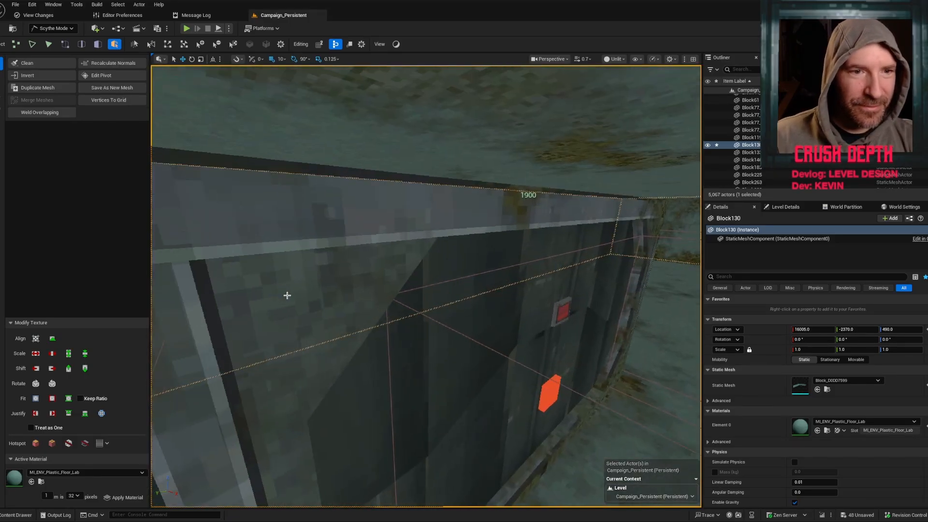
{"action": "key", "text": "3"}
{"action": "right_click_drag", "start_coordinate": [344, 290], "coordinate": [398, 256]}
{"action": "left_click", "coordinate": [399, 256]}
{"action": "key", "text": "s"}
{"action": "right_click_drag", "start_coordinate": [478, 283], "coordinate": [485, 284]}
{"action": "left_click_drag", "start_coordinate": [421, 255], "coordinate": [427, 255]}
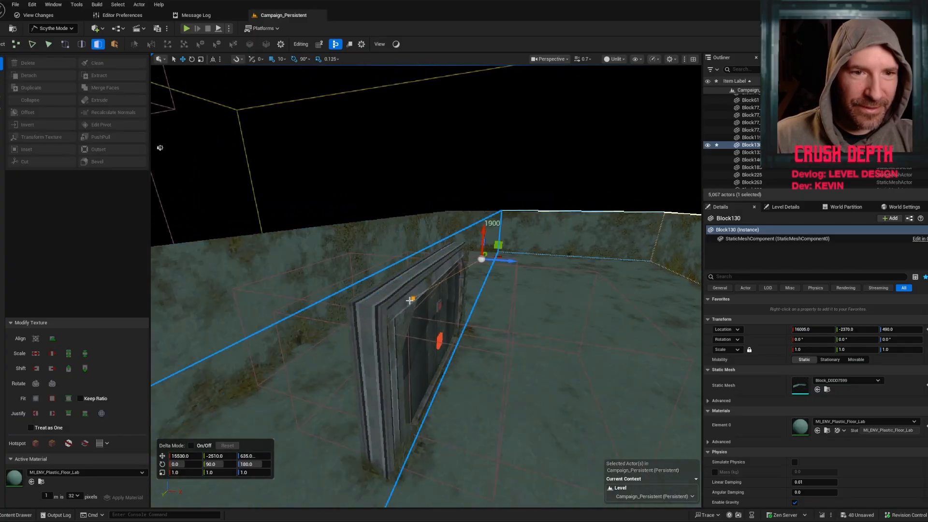
{"action": "left_click", "coordinate": [479, 323]}
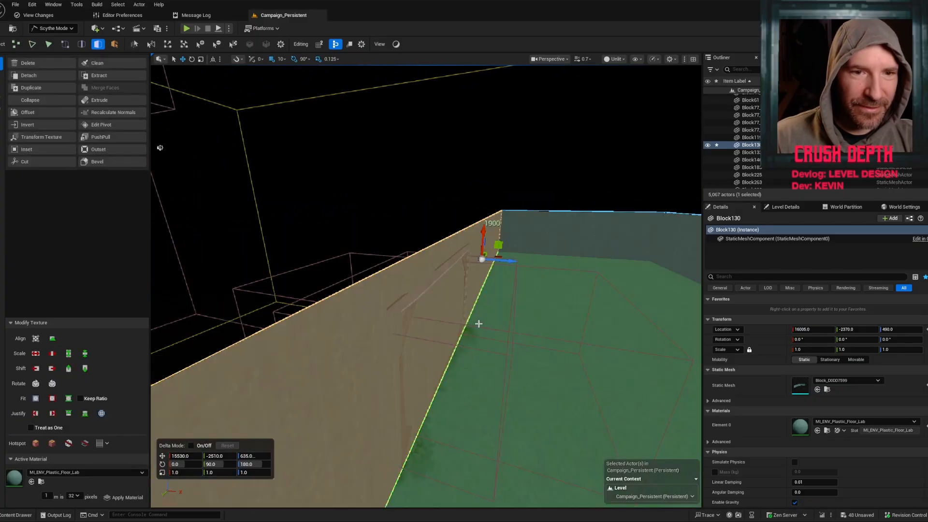
{"action": "left_click_drag", "start_coordinate": [506, 260], "coordinate": [507, 260]}
Pull the room's far end wall in toward the doors and extrude the ceiling face up to Z 920.
{"action": "right_click_drag", "start_coordinate": [507, 260], "coordinate": [599, 211]}
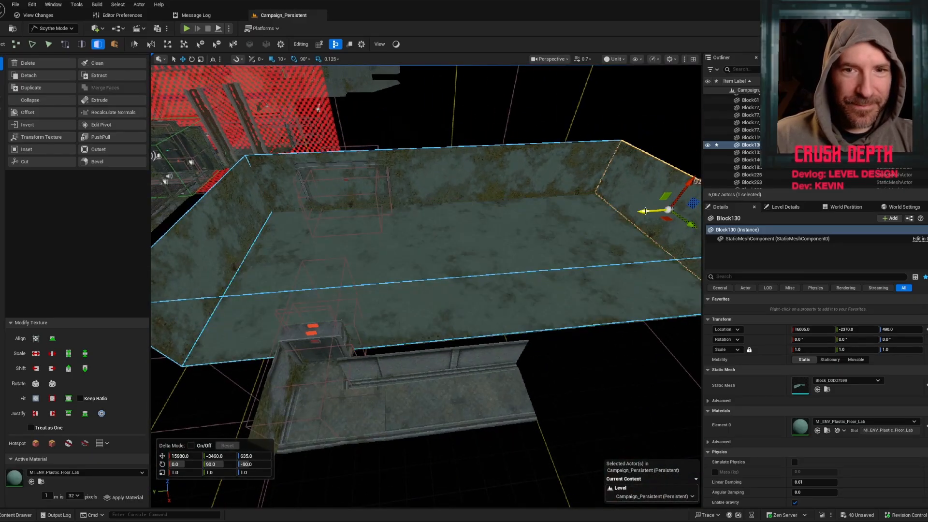
{"action": "left_click_drag", "start_coordinate": [645, 211], "coordinate": [540, 239]}
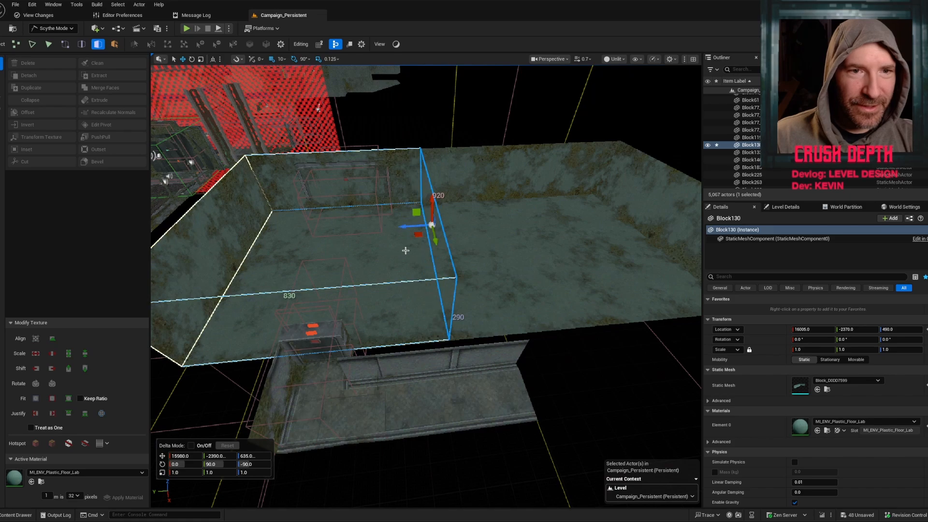
{"action": "left_click_drag", "start_coordinate": [406, 251], "coordinate": [416, 248]}
{"action": "mouse_move", "coordinate": [417, 249]}
{"action": "right_mouse_down"}
{"action": "mouse_move", "coordinate": [355, 242]}
{"action": "mouse_move", "coordinate": [459, 239]}
{"action": "mouse_move", "coordinate": [432, 237]}
{"action": "mouse_move", "coordinate": [401, 208]}
{"action": "mouse_move", "coordinate": [421, 241]}
{"action": "right_mouse_up"}
{"action": "left_click_drag", "start_coordinate": [436, 240], "coordinate": [437, 175]}
Extrude the lower section of the far end wall outward to Y -2590, forming a recess below the raised ceiling.
{"action": "right_click_drag", "start_coordinate": [437, 176], "coordinate": [486, 221]}
{"action": "key", "text": "w"}
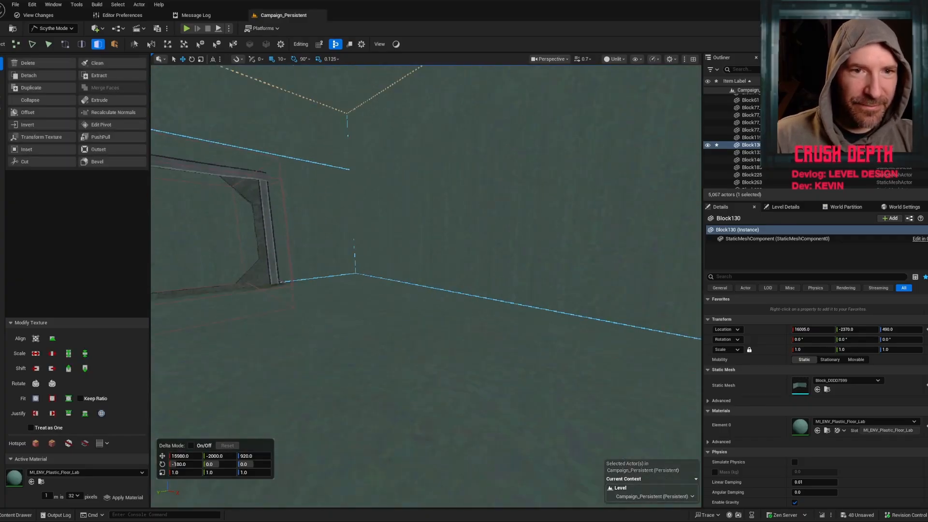
{"action": "left_click", "coordinate": [548, 307]}
{"action": "right_click_drag", "start_coordinate": [547, 308], "coordinate": [514, 285]}
{"action": "left_click_drag", "start_coordinate": [470, 259], "coordinate": [513, 253]}
Examine the room's interior proportions around the medium door, the vent door and the recessed wall.
{"action": "right_click_drag", "start_coordinate": [513, 252], "coordinate": [670, 259]}
{"action": "key", "text": "s"}
{"action": "key", "text": "w"}
{"action": "key", "text": "s"}
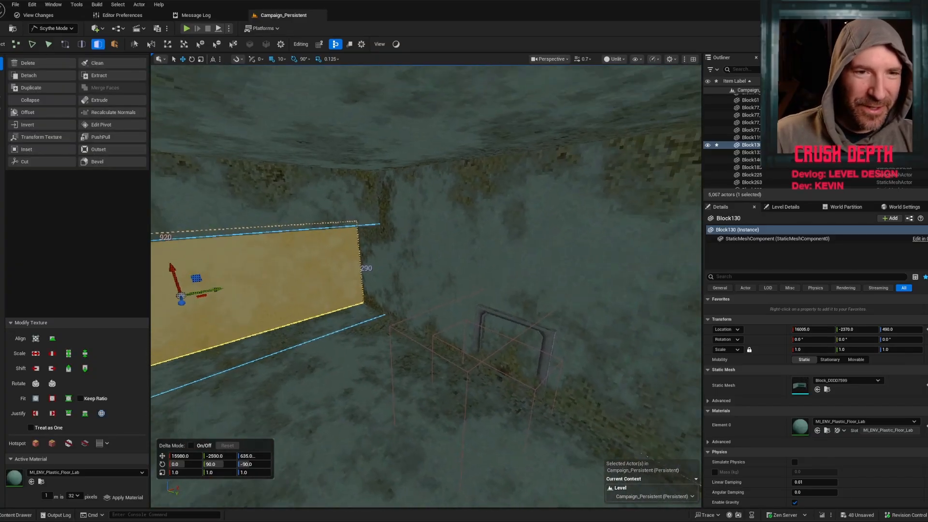
{"action": "key", "text": "a"}
{"action": "right_click_drag", "start_coordinate": [426, 286], "coordinate": [480, 272]}
{"action": "key", "text": "s"}
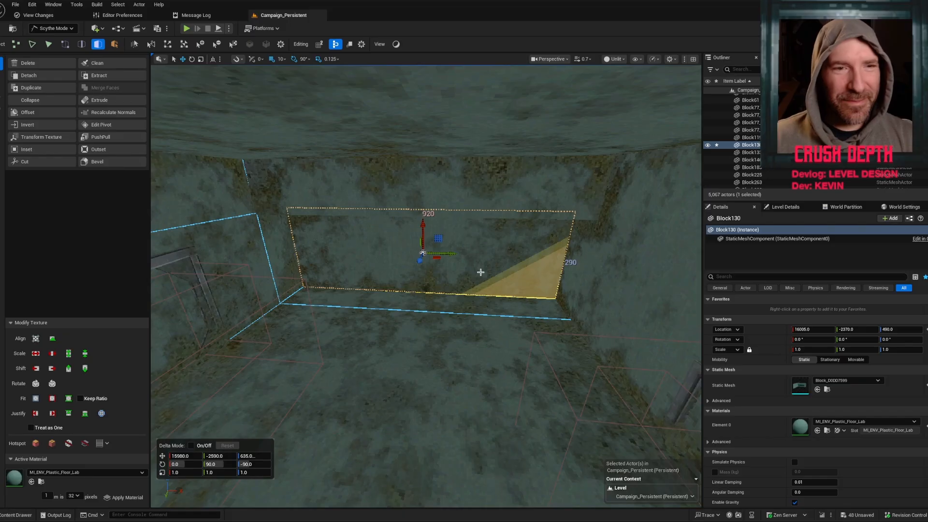
{"action": "right_click_drag", "start_coordinate": [460, 236], "coordinate": [347, 250]}
{"action": "key", "text": "s"}
{"action": "key", "text": "d"}
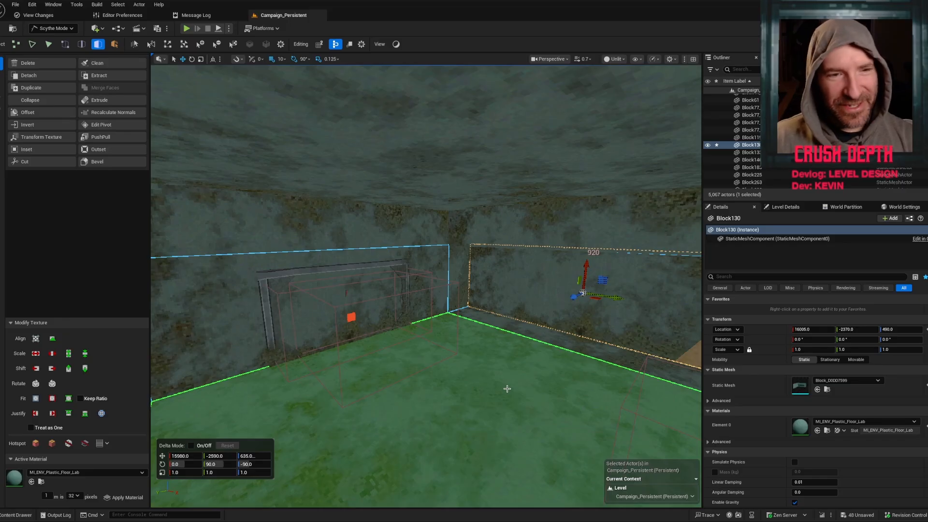
{"action": "right_click_drag", "start_coordinate": [495, 382], "coordinate": [763, 373]}
{"action": "key", "text": "d"}
{"action": "key", "text": "w"}
{"action": "right_click_drag", "start_coordinate": [444, 354], "coordinate": [213, 406]}
{"action": "key", "text": "s"}
{"action": "key", "text": "s"}
Insert a horizontal edge loop around the lower walls and align it with the top of the medium door frame at Z 740.
{"action": "key", "text": "2"}
{"action": "right_click_drag", "start_coordinate": [355, 391], "coordinate": [302, 321]}
{"action": "key", "text": "w"}
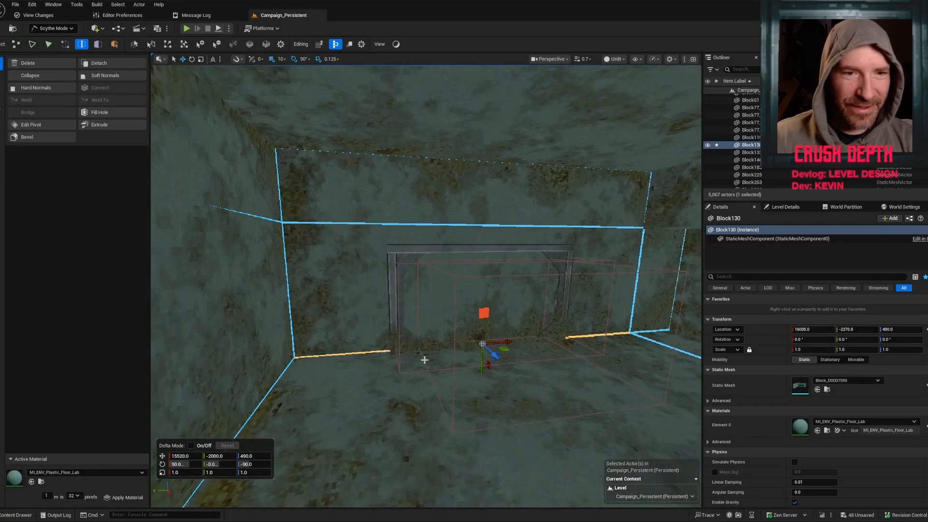
{"action": "right_click_drag", "start_coordinate": [478, 264], "coordinate": [549, 259]}
{"action": "key", "text": "w"}
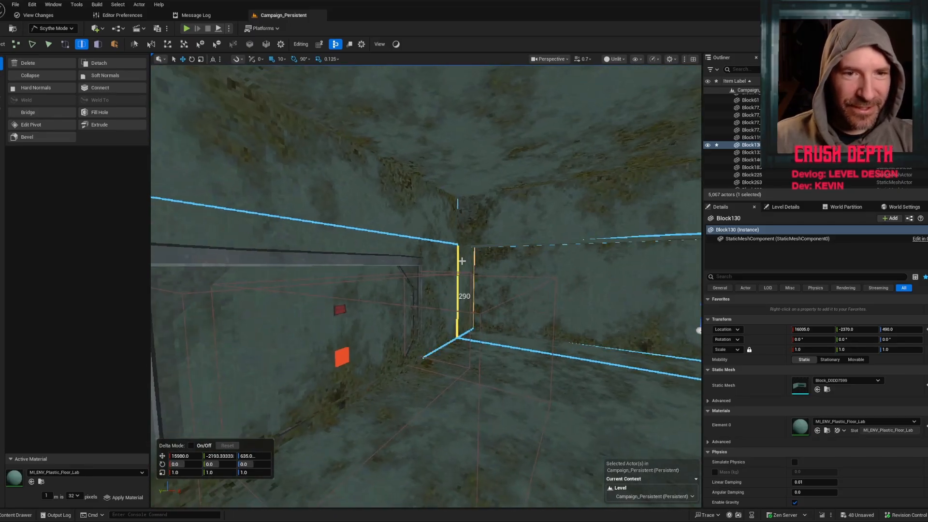
{"action": "mouse_move", "coordinate": [476, 274]}
{"action": "right_mouse_down"}
{"action": "mouse_move", "coordinate": [464, 271]}
{"action": "mouse_move", "coordinate": [480, 279]}
{"action": "right_mouse_up"}
{"action": "key", "text": "c"}
{"action": "right_click_drag", "start_coordinate": [556, 317], "coordinate": [598, 270]}
{"action": "key", "text": "s"}
{"action": "left_click_drag", "start_coordinate": [608, 273], "coordinate": [327, 240]}
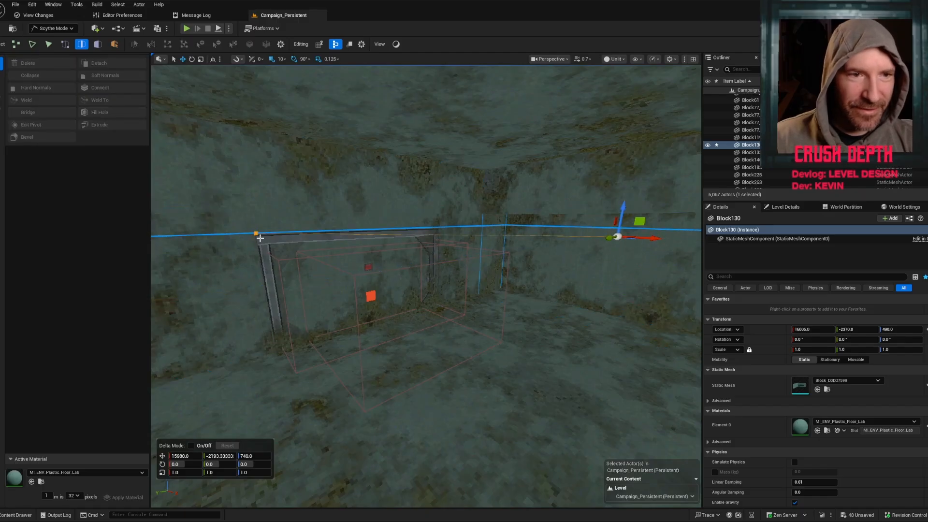
{"action": "left_click_drag", "start_coordinate": [261, 238], "coordinate": [261, 239]}
Insert a second horizontal edge loop and align it with the top of the vent door frame at Z 640.
{"action": "right_click_drag", "start_coordinate": [390, 273], "coordinate": [556, 258]}
{"action": "key", "text": "w"}
{"action": "key", "text": "w"}
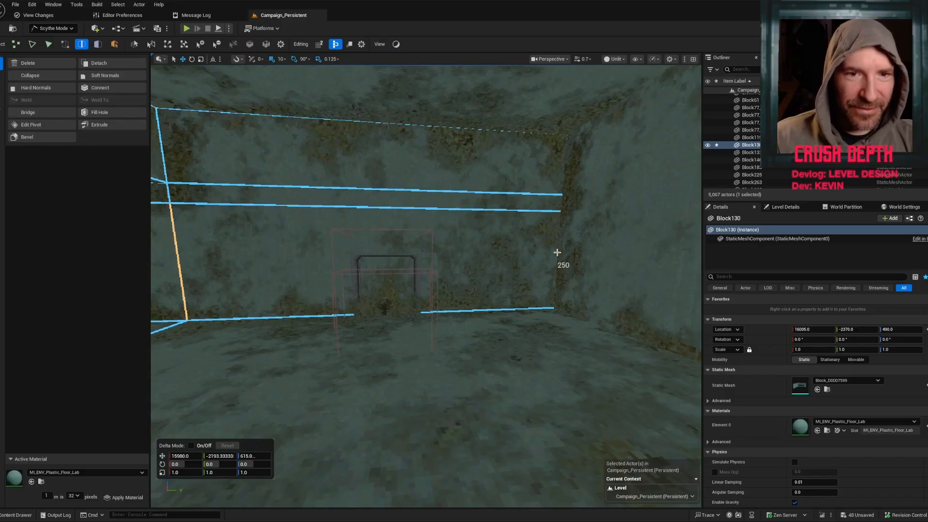
{"action": "key", "text": "c"}
{"action": "right_click_drag", "start_coordinate": [358, 245], "coordinate": [242, 227]}
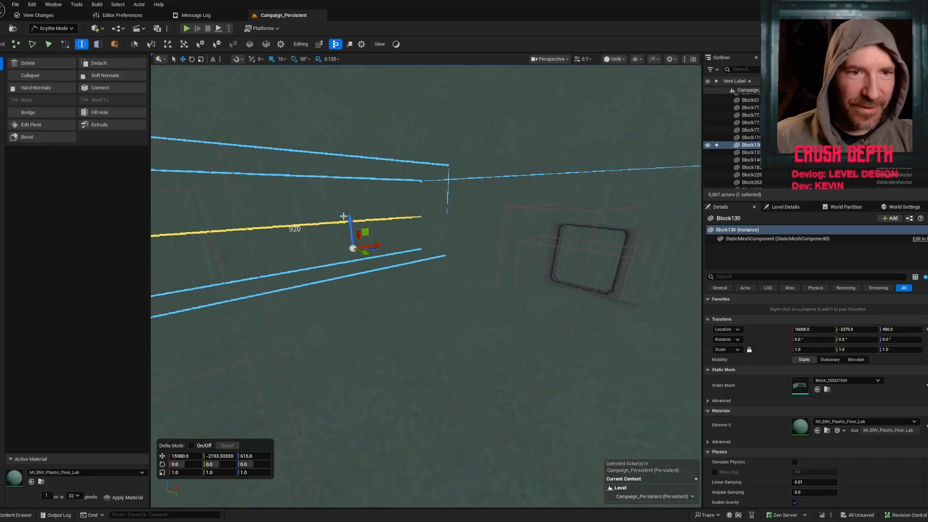
{"action": "left_click_drag", "start_coordinate": [343, 216], "coordinate": [382, 206]}
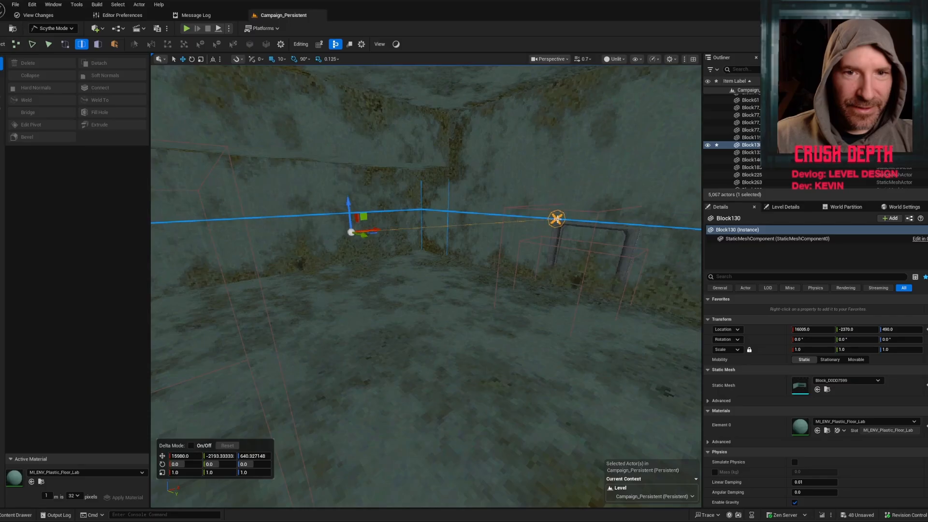
{"action": "left_click_drag", "start_coordinate": [558, 222], "coordinate": [557, 222]}
Apply the M_GRID_Master material to the whole block in place of the floor material.
{"action": "key", "text": "w"}
{"action": "right_click_drag", "start_coordinate": [517, 249], "coordinate": [377, 229]}
{"action": "key", "text": "d"}
{"action": "key", "text": "w"}
{"action": "key", "text": "s"}
{"action": "right_click_drag", "start_coordinate": [405, 312], "coordinate": [486, 295]}
{"action": "key", "text": "s"}
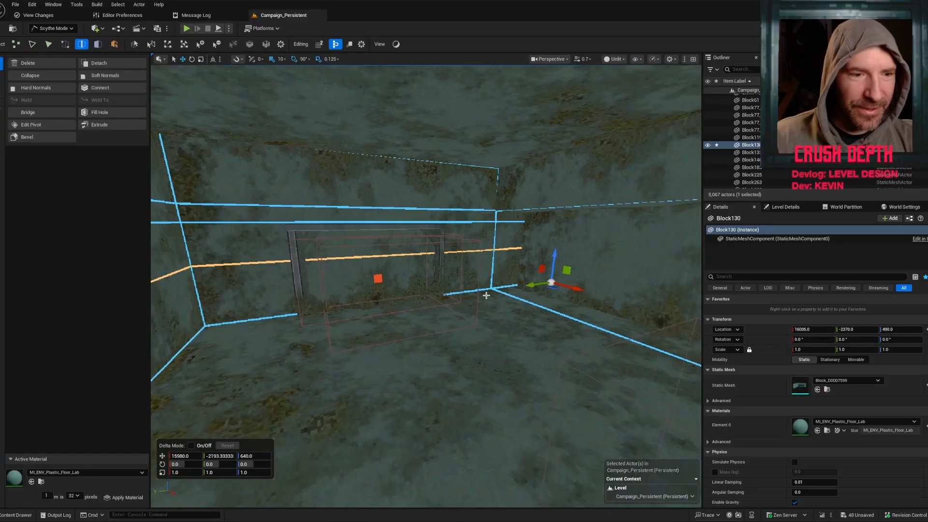
{"action": "key", "text": "4"}
{"action": "left_click", "coordinate": [73, 474]}
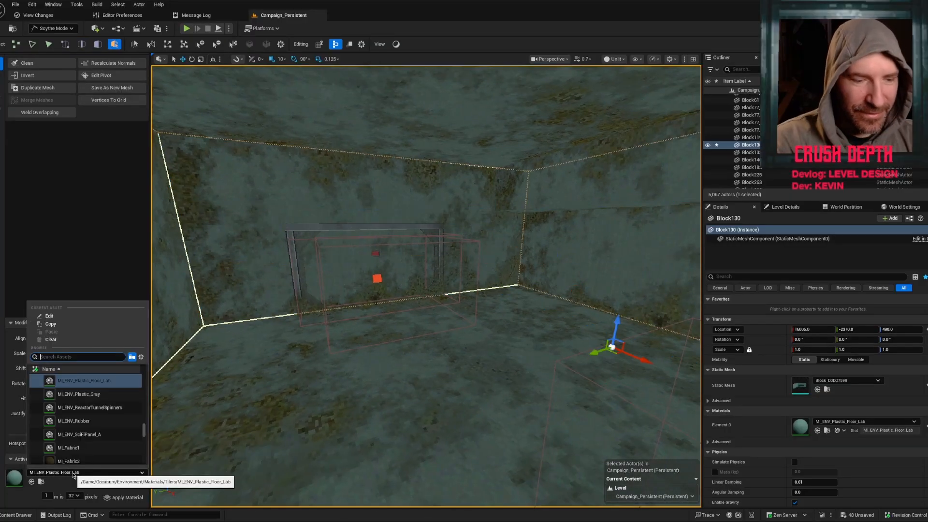
{"action": "scroll", "coordinate": [113, 440], "scroll_direction": "up", "scroll_amount": 6}
{"action": "left_click", "coordinate": [88, 424]}
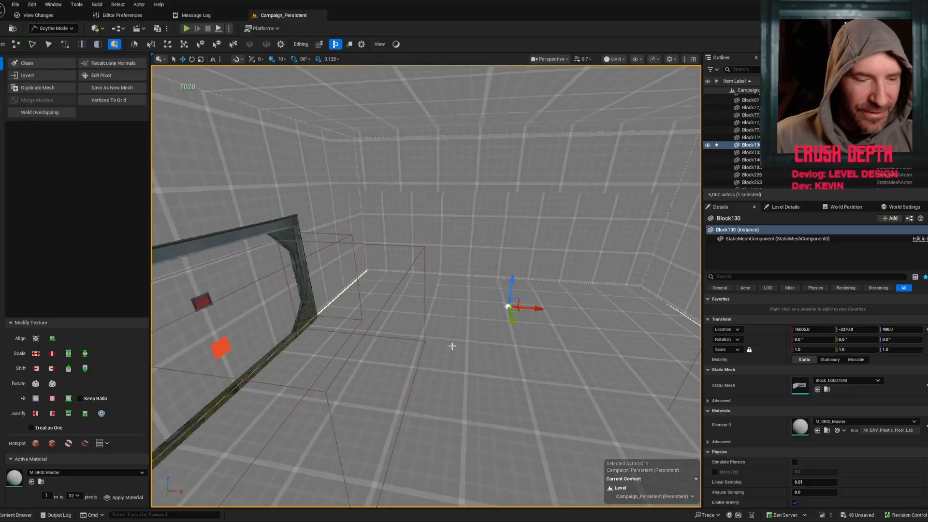
Insert a vertical edge loop through the room and align it with one side of the medium door frame at Y -1770.
{"action": "mouse_move", "coordinate": [437, 321]}
{"action": "right_mouse_down"}
{"action": "mouse_move", "coordinate": [445, 329]}
{"action": "mouse_move", "coordinate": [372, 353]}
{"action": "mouse_move", "coordinate": [425, 341]}
{"action": "mouse_move", "coordinate": [449, 314]}
{"action": "mouse_move", "coordinate": [435, 321]}
{"action": "right_mouse_up"}
{"action": "key", "text": "3"}
{"action": "key", "text": "2"}
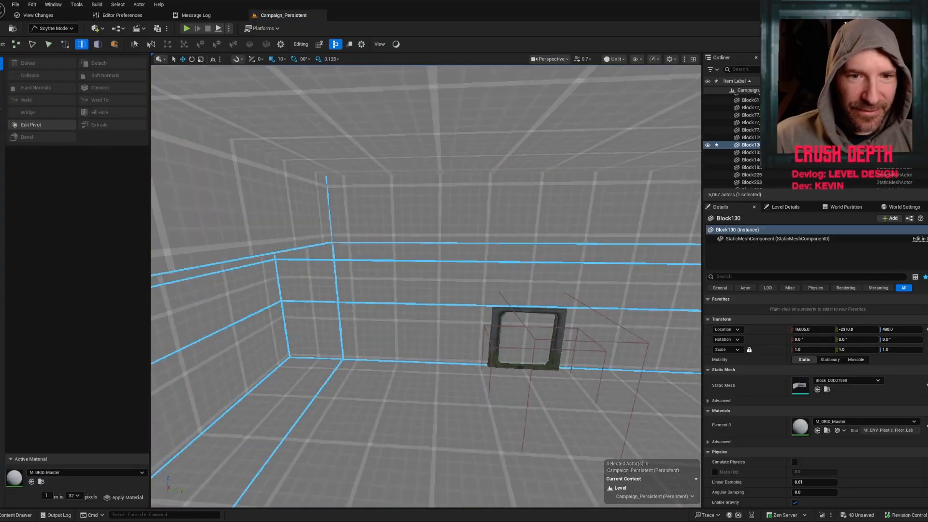
{"action": "right_click_drag", "start_coordinate": [348, 325], "coordinate": [309, 329]}
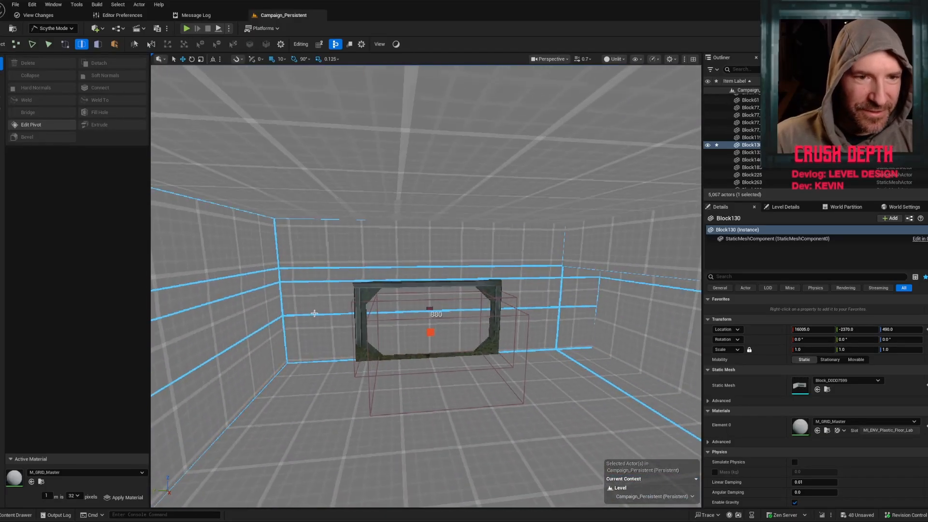
{"action": "right_click_drag", "start_coordinate": [374, 335], "coordinate": [497, 277]}
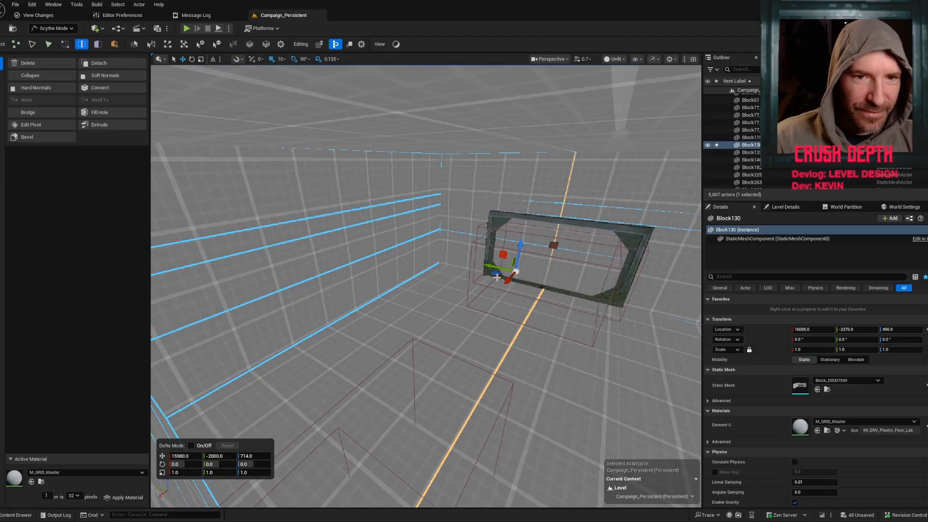
{"action": "left_click_drag", "start_coordinate": [492, 266], "coordinate": [485, 248]}
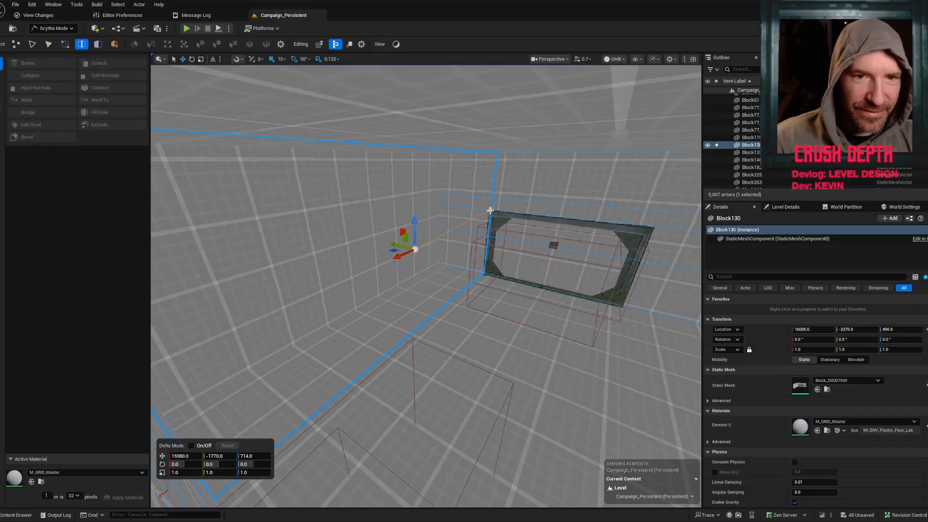
{"action": "left_click", "coordinate": [489, 227]}
{"action": "mouse_move", "coordinate": [490, 226]}
{"action": "right_mouse_down"}
{"action": "mouse_move", "coordinate": [599, 280]}
{"action": "mouse_move", "coordinate": [560, 242]}
{"action": "mouse_move", "coordinate": [496, 238]}
{"action": "right_mouse_up"}
Insert another vertical edge loop and snap it to the opposite side of the medium door frame.
{"action": "left_click", "coordinate": [487, 232]}
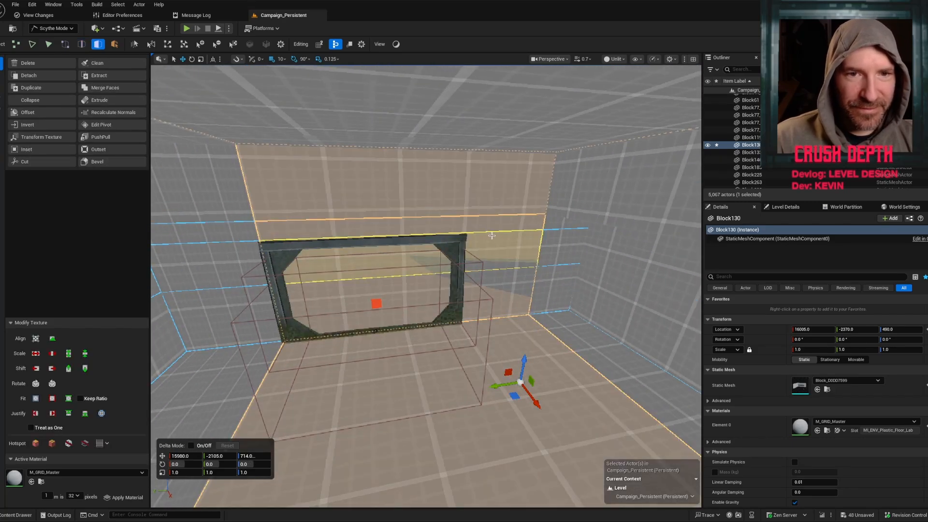
{"action": "key", "text": "2"}
{"action": "double_click", "coordinate": [492, 234]}
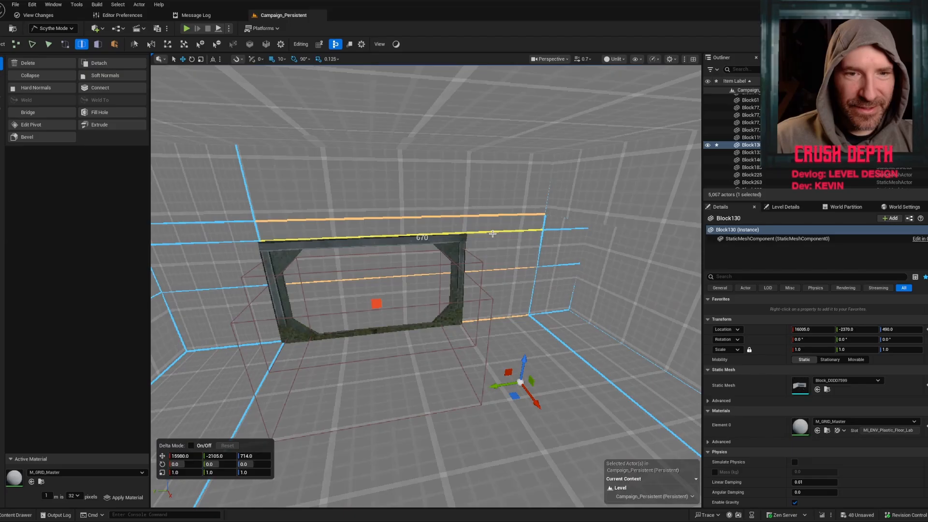
{"action": "key", "text": "c"}
{"action": "right_click_drag", "start_coordinate": [477, 286], "coordinate": [497, 385]}
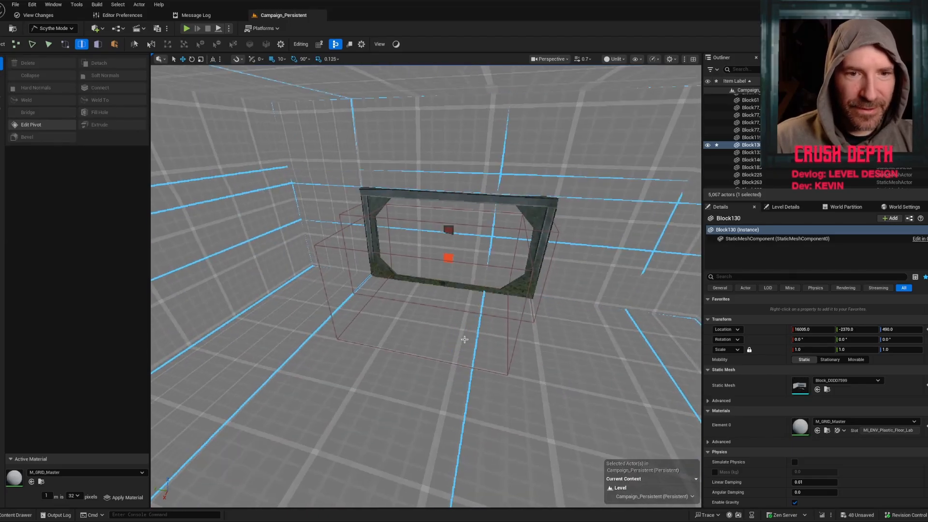
{"action": "left_click_drag", "start_coordinate": [445, 337], "coordinate": [476, 324]}
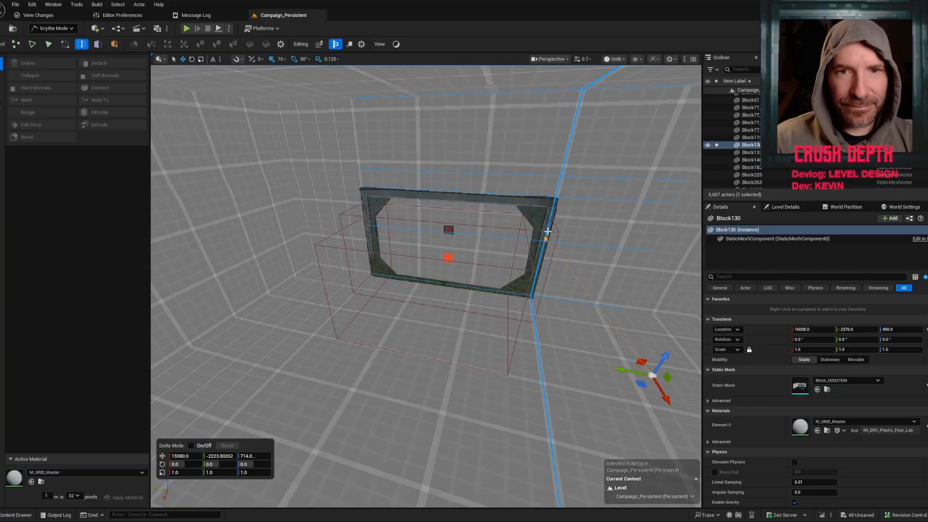
{"action": "left_click_drag", "start_coordinate": [556, 199], "coordinate": [557, 198]}
Delete the wall faces filling the medium door's opening.
{"action": "right_click_drag", "start_coordinate": [557, 198], "coordinate": [496, 283]}
{"action": "key", "text": "3"}
{"action": "left_click", "coordinate": [473, 273]}
{"action": "key", "text": "Delete"}
Insert a vertical edge loop across the vent door wall and align it with one side of the vent frame at Y -2080.
{"action": "right_click_drag", "start_coordinate": [483, 250], "coordinate": [170, 295]}
{"action": "right_click_drag", "start_coordinate": [324, 387], "coordinate": [445, 314]}
{"action": "key", "text": "2"}
{"action": "left_click", "coordinate": [452, 315]}
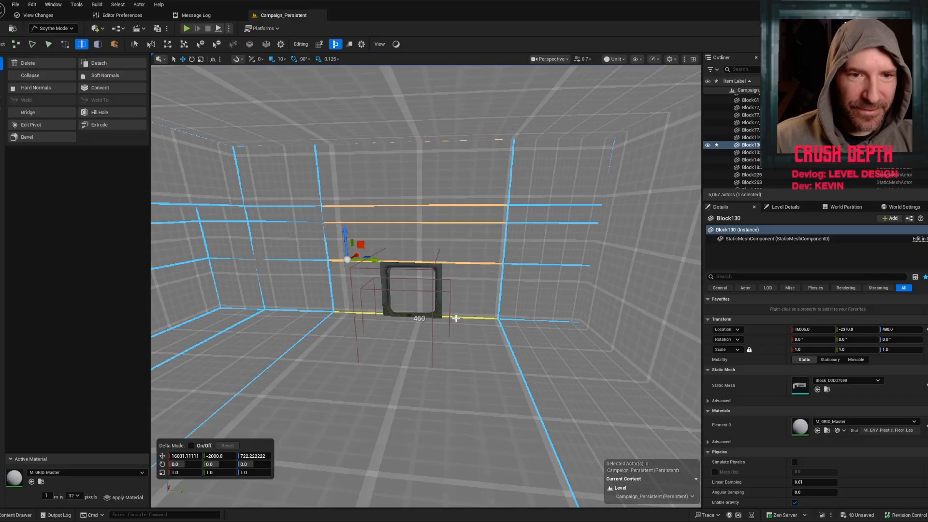
{"action": "key", "text": "v"}
{"action": "key", "text": "a"}
{"action": "right_click_drag", "start_coordinate": [457, 317], "coordinate": [527, 210]}
{"action": "left_click_drag", "start_coordinate": [521, 213], "coordinate": [500, 220]}
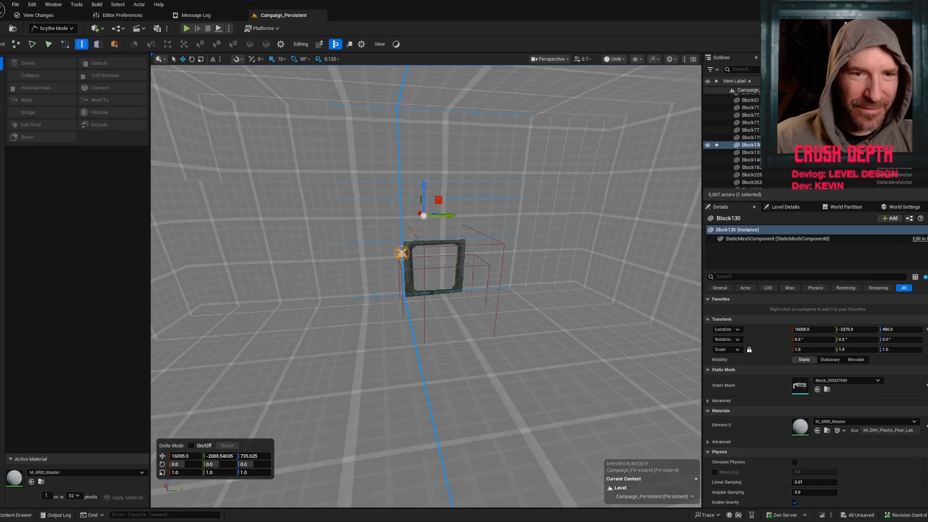
{"action": "left_click_drag", "start_coordinate": [406, 245], "coordinate": [405, 245]}
Insert a vertical edge loop at Y -1925 along the other side of the vent door frame.
{"action": "right_click_drag", "start_coordinate": [476, 256], "coordinate": [434, 244]}
{"action": "key", "text": "w"}
{"action": "key", "text": "d"}
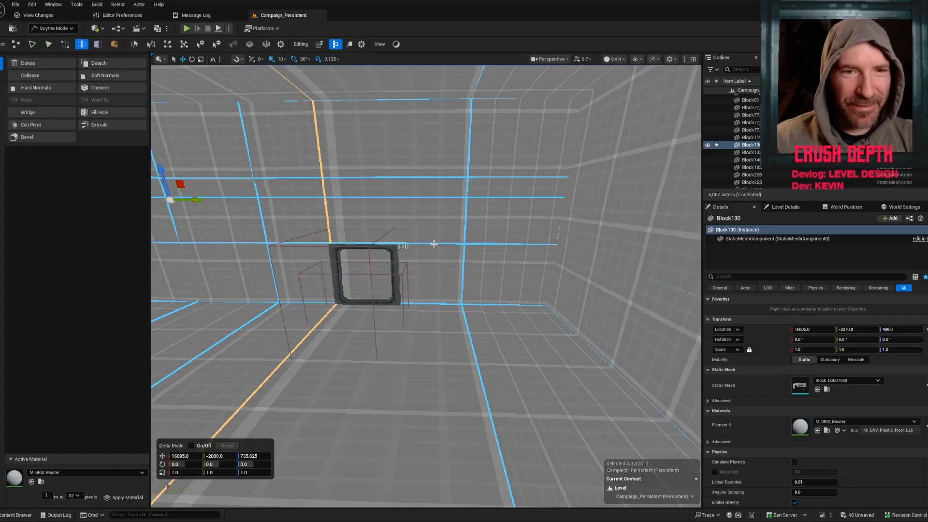
{"action": "left_click", "coordinate": [430, 244]}
{"action": "key", "text": "g"}
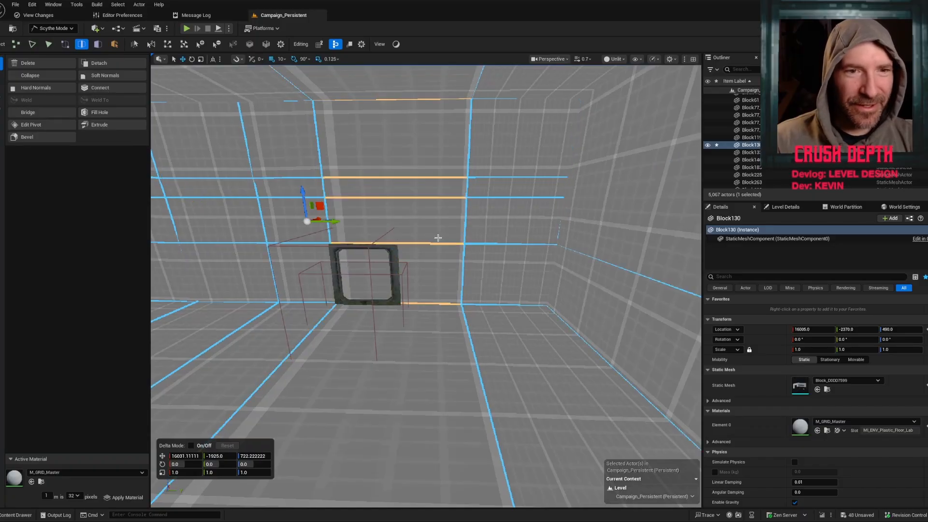
{"action": "key", "text": "v"}
{"action": "right_click_drag", "start_coordinate": [402, 225], "coordinate": [414, 228]}
{"action": "key", "text": "a"}
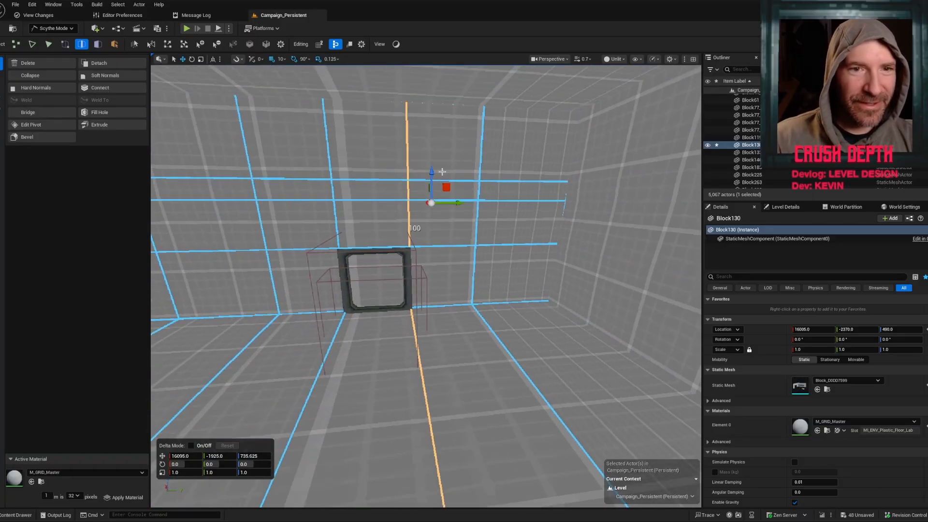
Insert edge loops beside the room's walls and door lines to outline narrow trim borders, including one at Y -1595.
{"action": "left_click", "coordinate": [461, 203]}
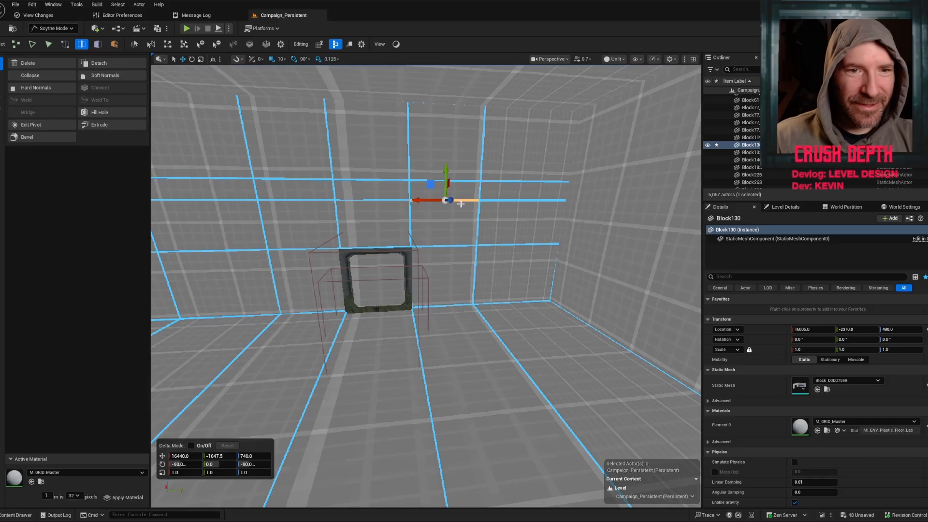
{"action": "key", "text": "d"}
{"action": "right_click_drag", "start_coordinate": [421, 128], "coordinate": [382, 127]}
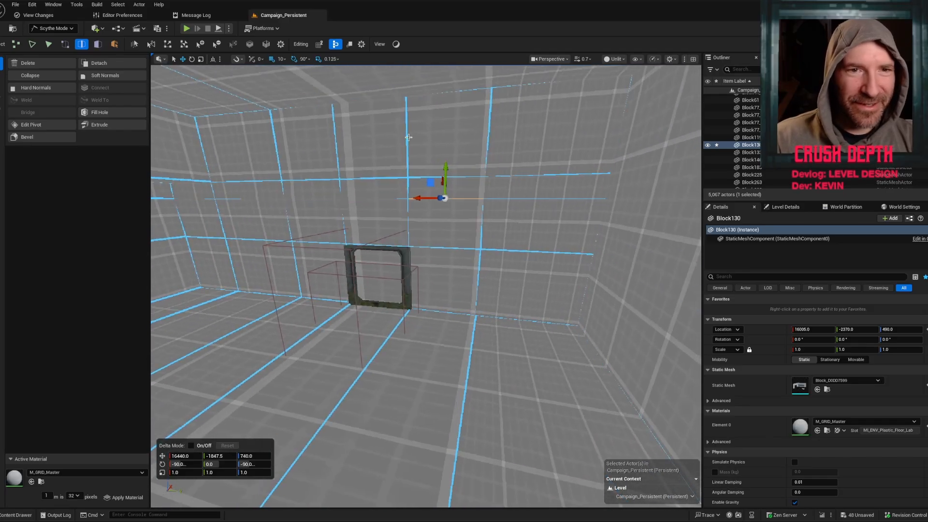
{"action": "key", "text": "Escape"}
{"action": "double_click", "coordinate": [407, 183]}
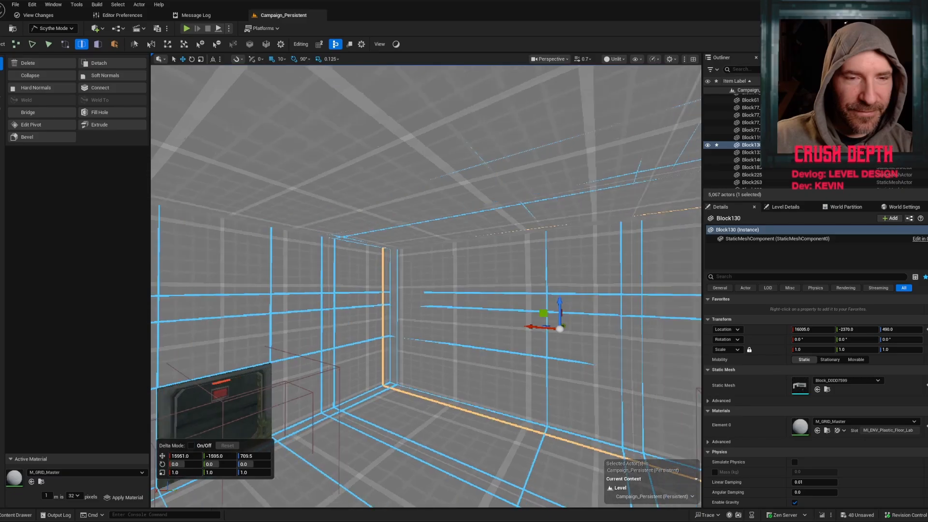
{"action": "right_click_drag", "start_coordinate": [379, 296], "coordinate": [449, 319]}
{"action": "key", "text": "d"}
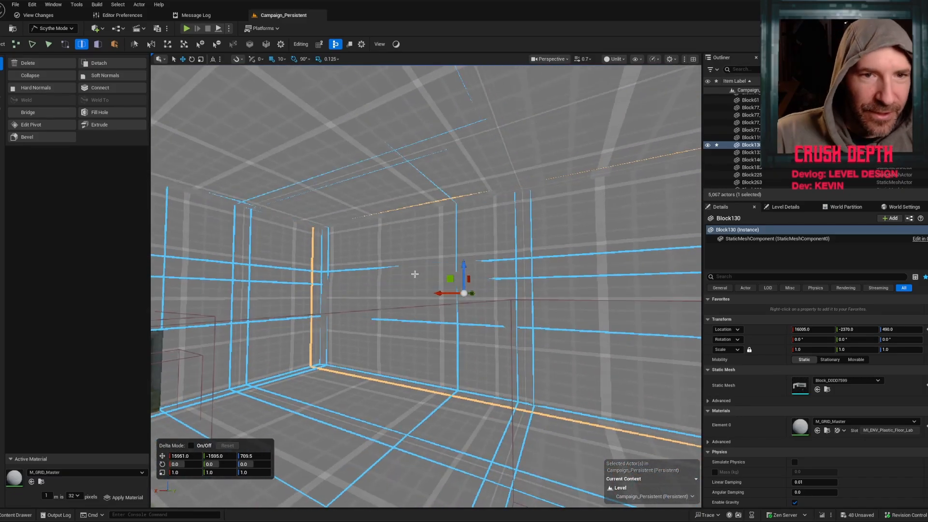
{"action": "right_click_drag", "start_coordinate": [556, 393], "coordinate": [556, 402]}
Apply MI_ENV_Hotspot_Trim_D to the narrow border faces running around the edges of the medium door wall.
{"action": "key", "text": "ctrl+space"}
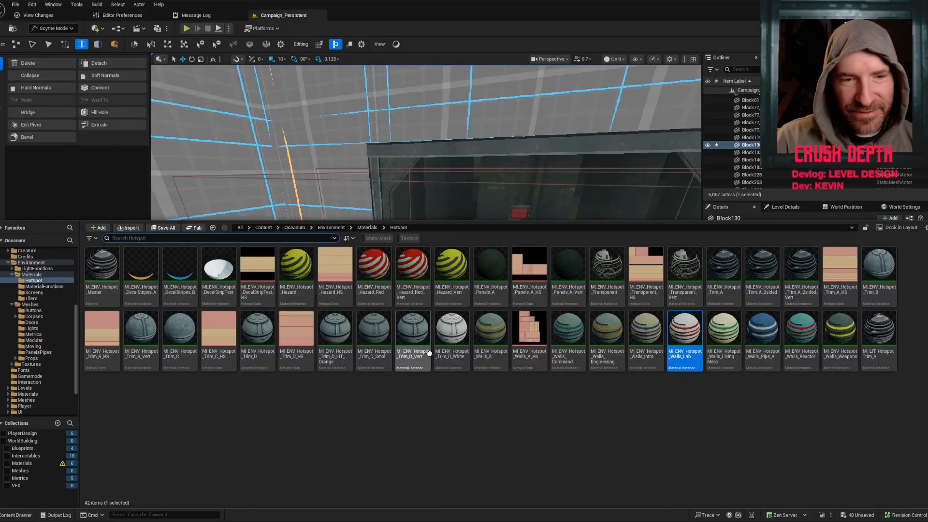
{"action": "left_click", "coordinate": [256, 334]}
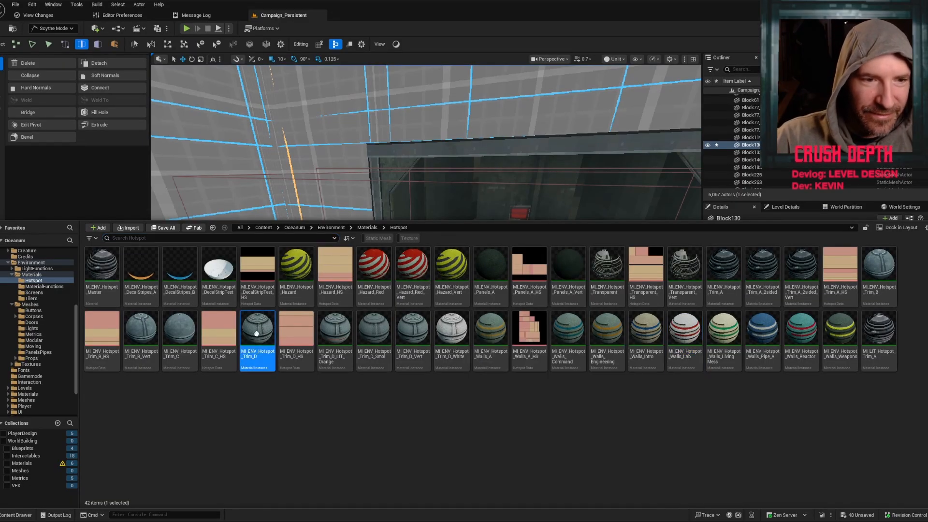
{"action": "right_click_drag", "start_coordinate": [432, 182], "coordinate": [483, 402]}
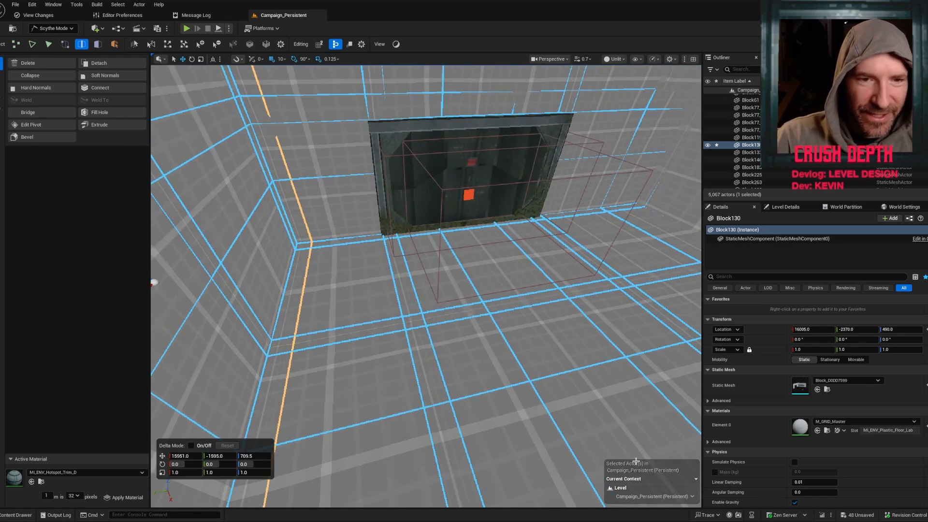
{"action": "mouse_move", "coordinate": [534, 397]}
{"action": "right_mouse_down"}
{"action": "mouse_move", "coordinate": [525, 433]}
{"action": "mouse_move", "coordinate": [533, 393]}
{"action": "right_mouse_up"}
{"action": "key", "text": "w"}
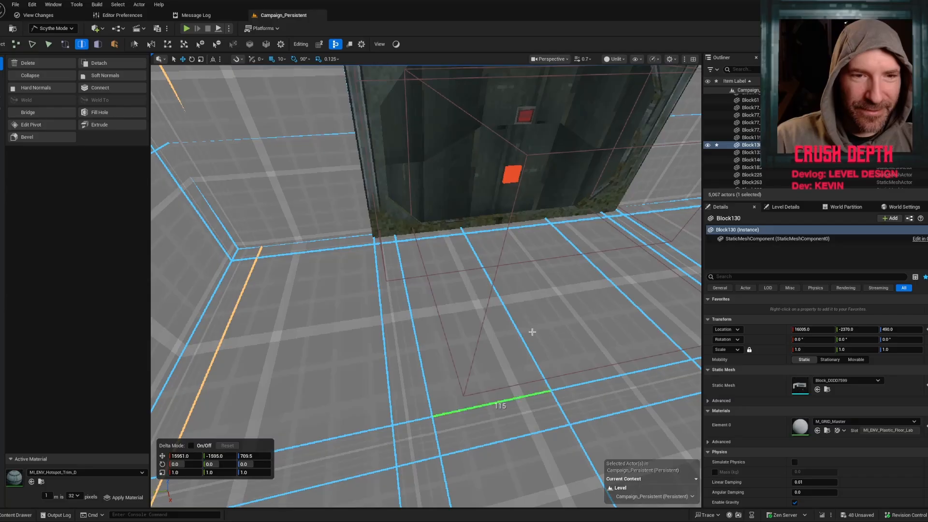
{"action": "right_click_drag", "start_coordinate": [367, 213], "coordinate": [344, 262]}
{"action": "left_click", "coordinate": [342, 292]}
{"action": "key", "text": "g"}
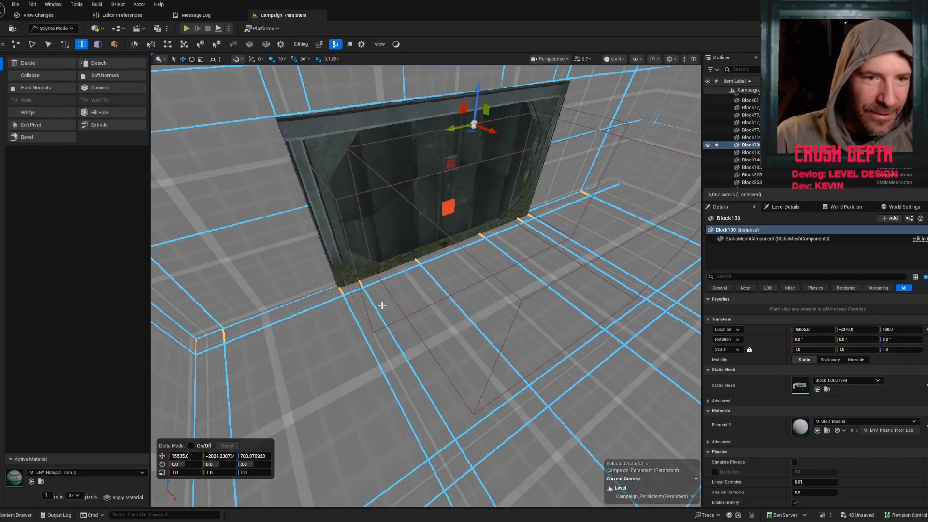
{"action": "key", "text": "3"}
{"action": "right_click_drag", "start_coordinate": [394, 340], "coordinate": [441, 386]}
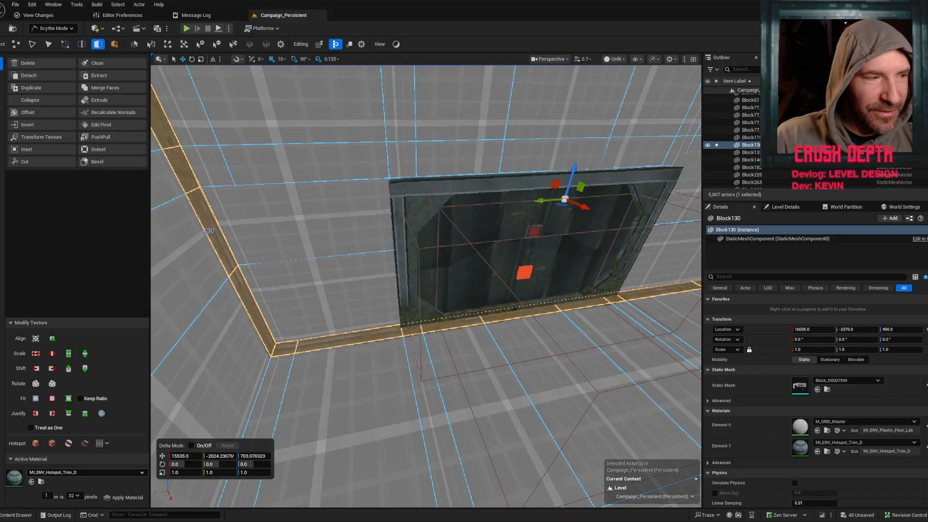
Inspect the MI_ENV_Hotspot_Trim_D material settings and the patch layout in MI_ENV_Hotspot_Trim_D_HS.
{"action": "left_click_drag", "start_coordinate": [0, 135], "coordinate": [0, 86]}
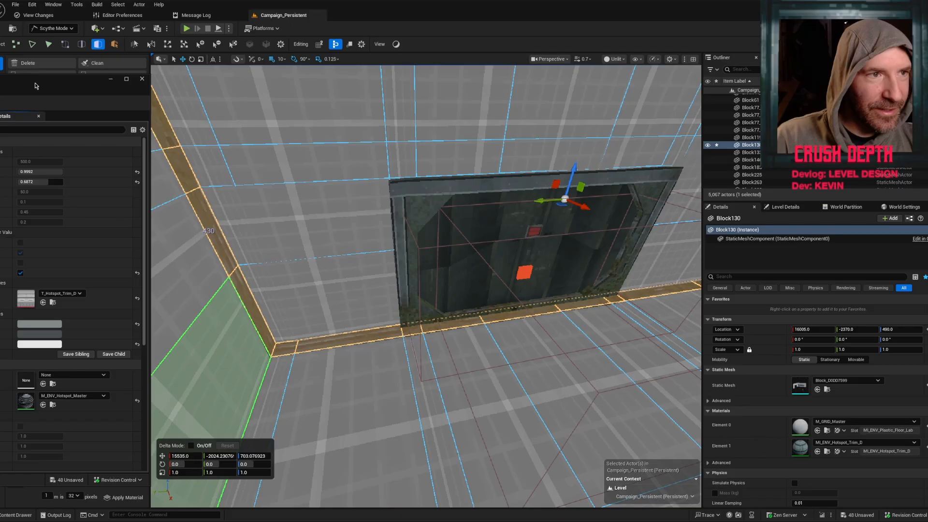
{"action": "left_click", "coordinate": [141, 79]}
{"action": "right_click_drag", "start_coordinate": [468, 429], "coordinate": [438, 492]}
{"action": "key", "text": "ctrl+space"}
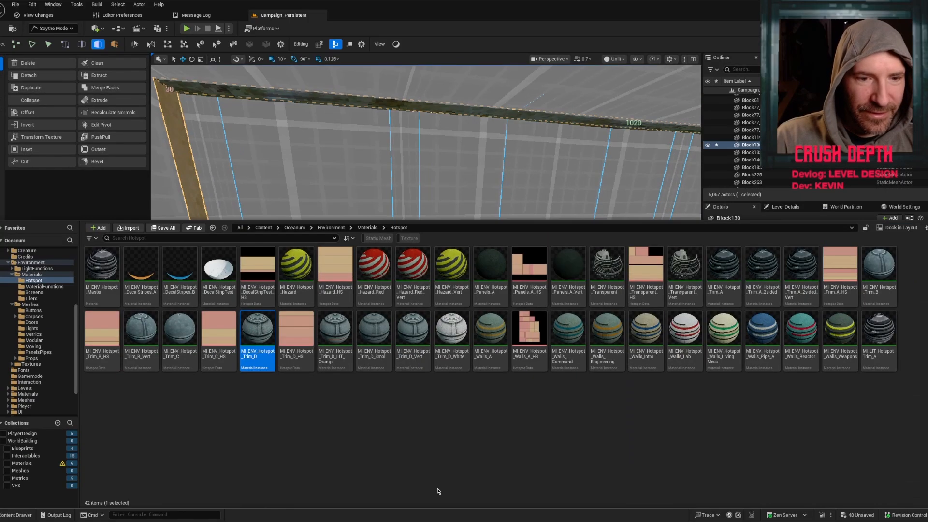
{"action": "left_click", "coordinate": [295, 332]}
{"action": "double_click", "coordinate": [296, 332]}
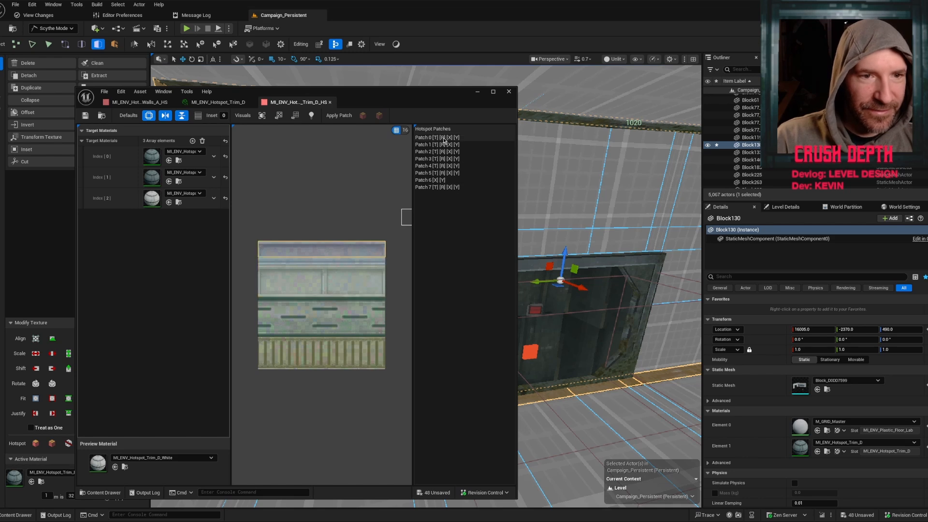
{"action": "left_click_drag", "start_coordinate": [445, 106], "coordinate": [0, 111]}
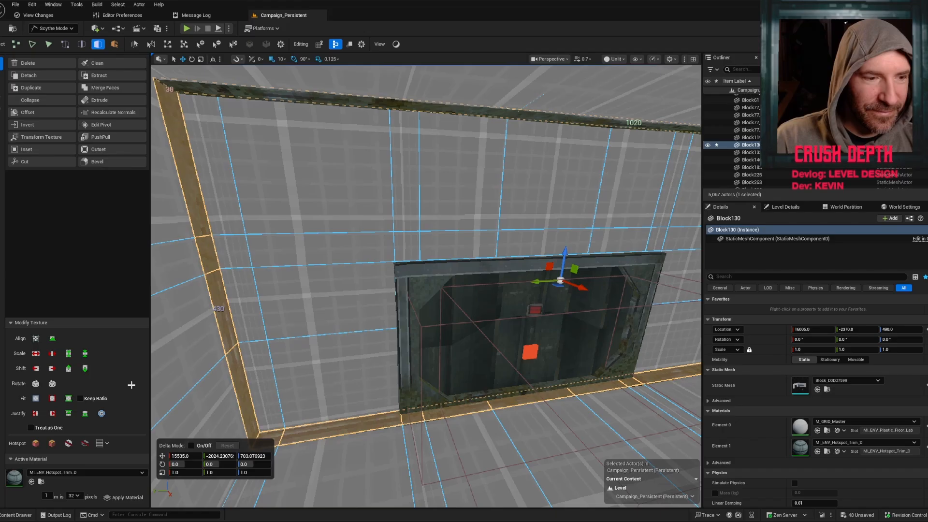
Apply MI_ENV_Hotspot_Hazard_Vert to the narrow floor strip running parallel to the medium door's threshold.
{"action": "right_click_drag", "start_coordinate": [339, 338], "coordinate": [468, 412]}
{"action": "key", "text": "g"}
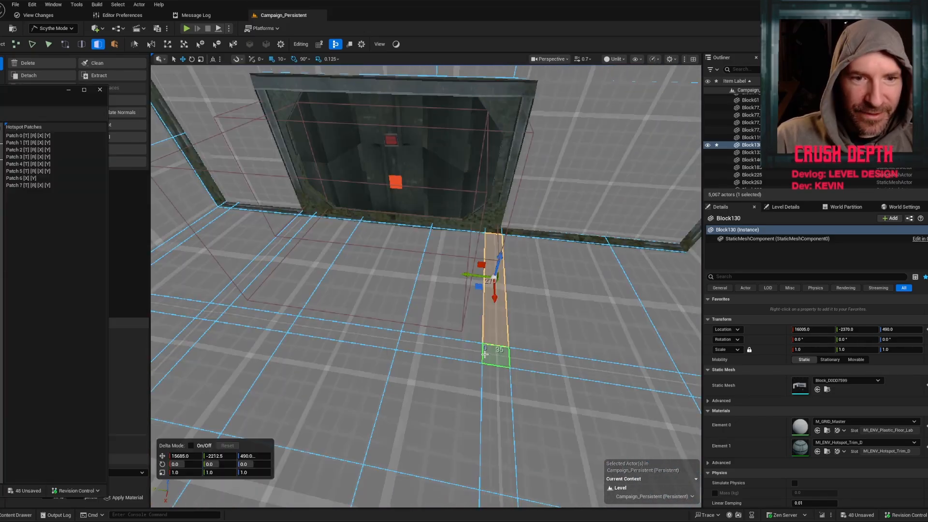
{"action": "left_click_drag", "start_coordinate": [496, 357], "coordinate": [250, 321]}
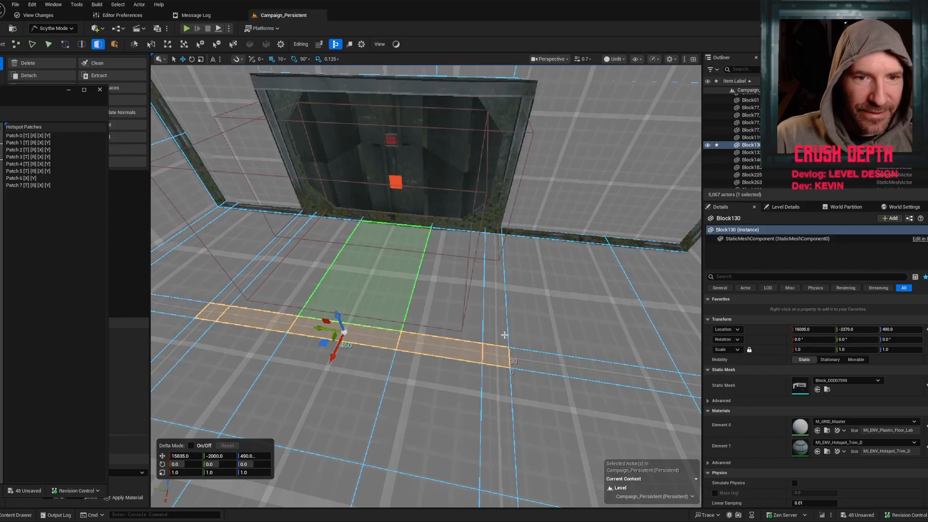
{"action": "key", "text": "ctrl+space"}
{"action": "left_click", "coordinate": [457, 261]}
{"action": "mouse_move", "coordinate": [439, 158]}
{"action": "right_mouse_down"}
{"action": "mouse_move", "coordinate": [440, 242]}
{"action": "mouse_move", "coordinate": [440, 158]}
{"action": "right_mouse_up"}
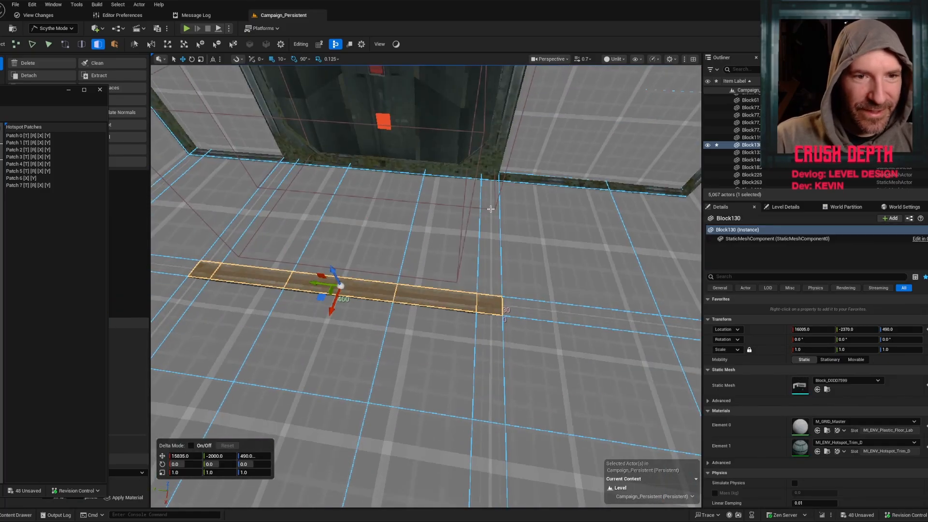
{"action": "key", "text": "shift+t"}
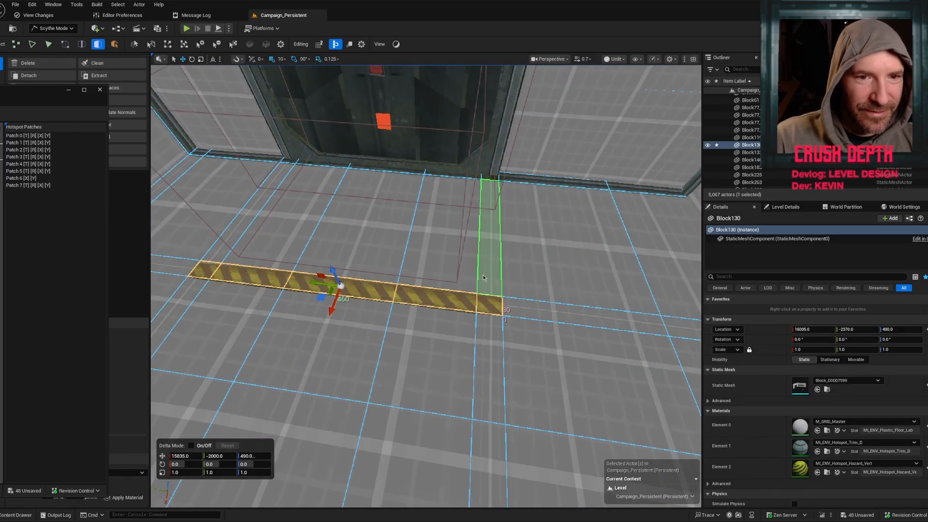
Apply the vertical hazard-stripe material to the floor panels between the medium door and the narrow front strip.
{"action": "right_click_drag", "start_coordinate": [485, 275], "coordinate": [466, 400]}
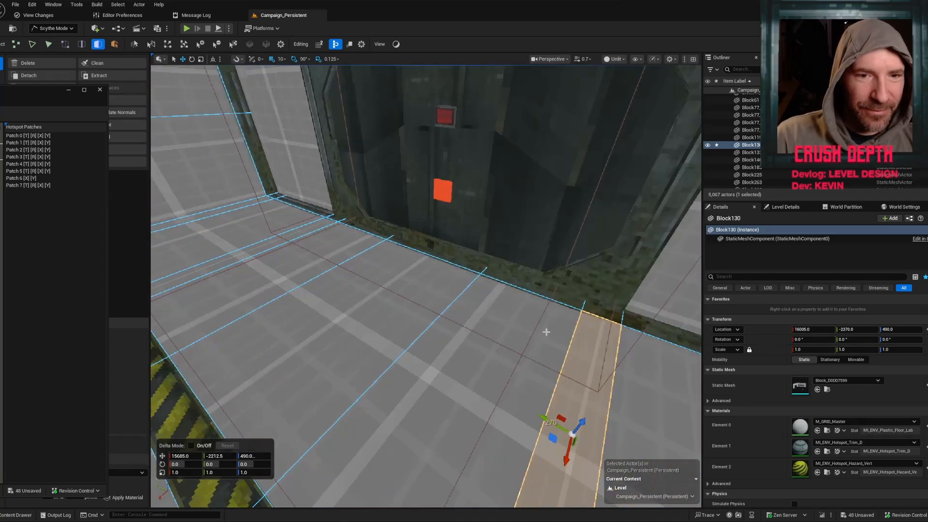
{"action": "left_click", "coordinate": [466, 400]}
{"action": "left_click", "coordinate": [349, 315], "text": "shift"}
{"action": "left_click", "coordinate": [311, 279], "text": "shift"}
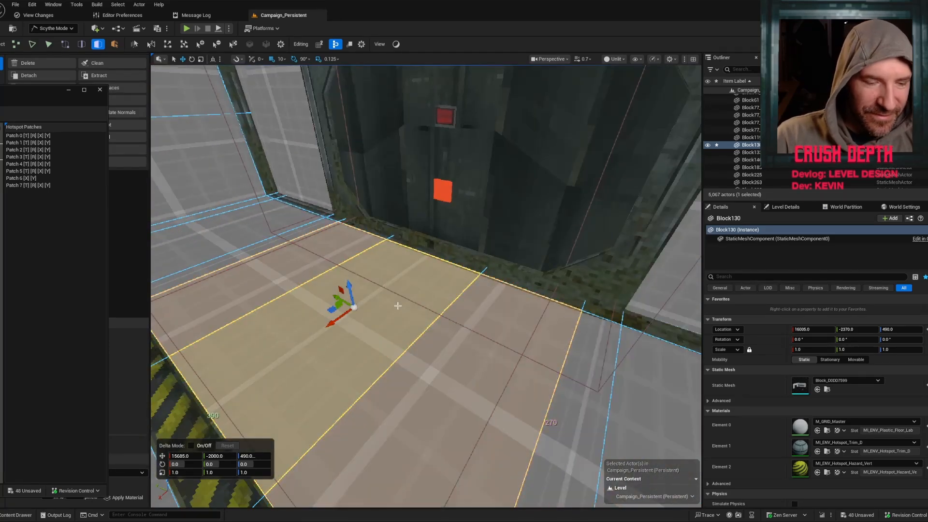
{"action": "key", "text": "shift+t"}
{"action": "right_click_drag", "start_coordinate": [426, 324], "coordinate": [391, 353]}
{"action": "key", "text": "g"}
{"action": "key", "text": "g"}
Reapply MI_ENV_Hotspot_Trim_D to the narrow strip along the front of the hazard floor area.
{"action": "left_click", "coordinate": [331, 390]}
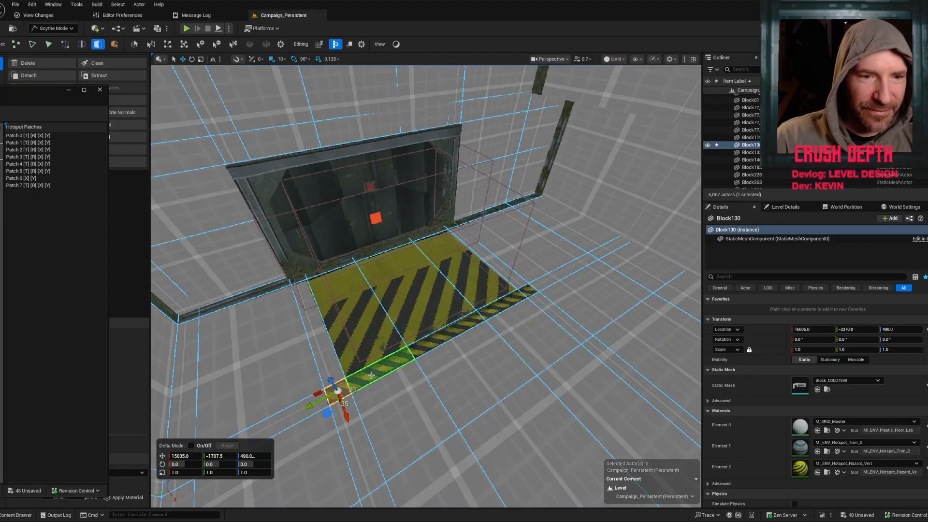
{"action": "left_click", "coordinate": [438, 335], "text": "shift"}
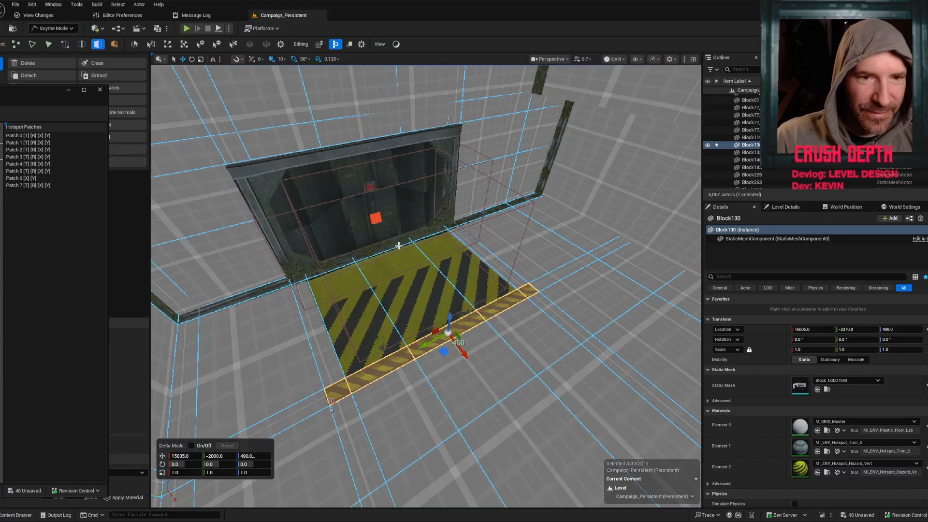
{"action": "key", "text": "ctrl+space"}
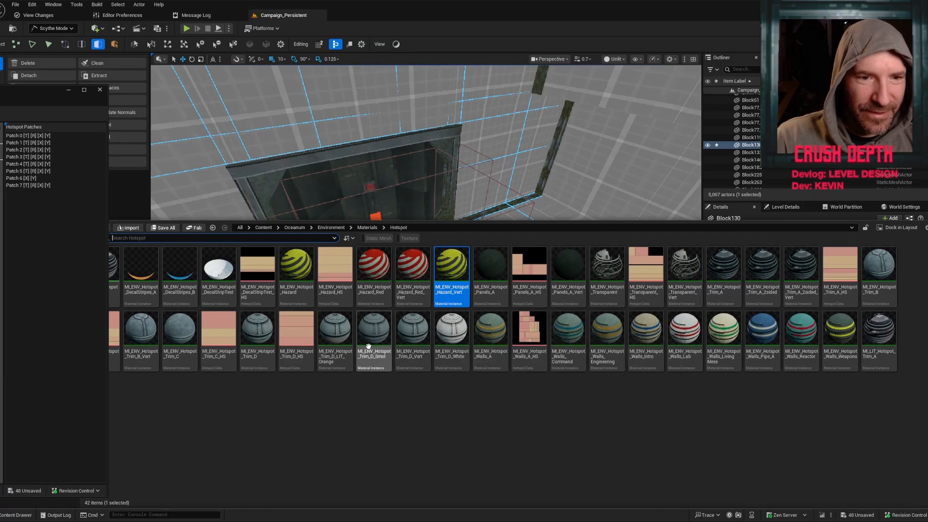
{"action": "left_click", "coordinate": [243, 325]}
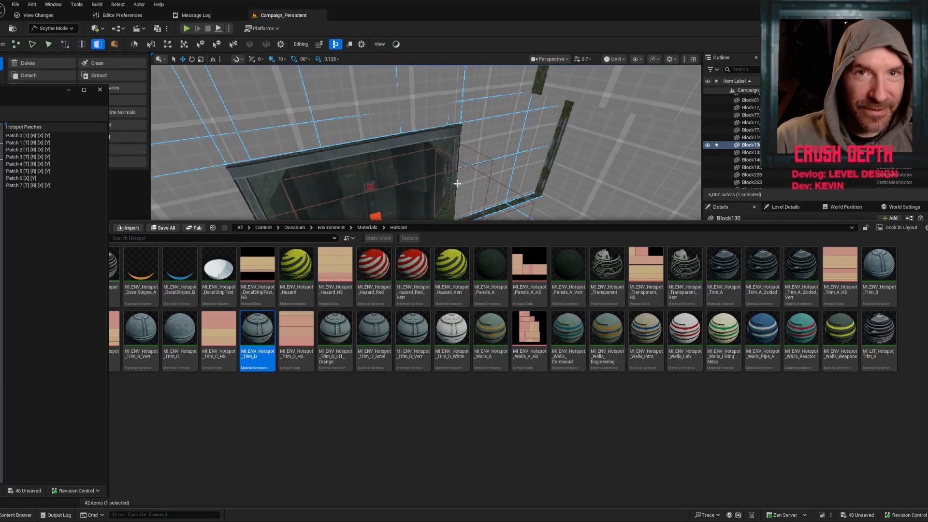
{"action": "right_click_drag", "start_coordinate": [467, 177], "coordinate": [442, 186]}
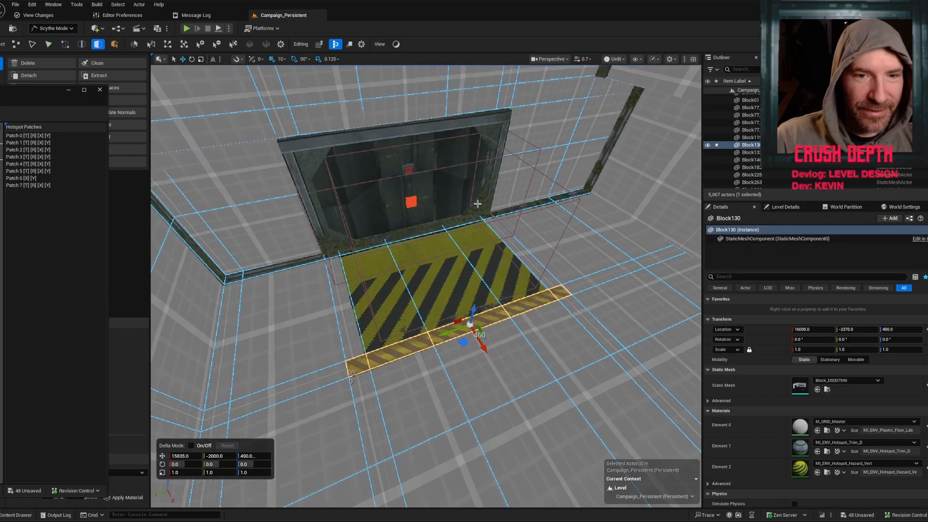
{"action": "key", "text": "shift+t"}
Apply MI_ENV_Hotspot_Trim_D to the two narrow side strips framing the hazard floor area.
{"action": "right_click_drag", "start_coordinate": [537, 257], "coordinate": [513, 268]}
{"action": "left_click", "coordinate": [540, 269]}
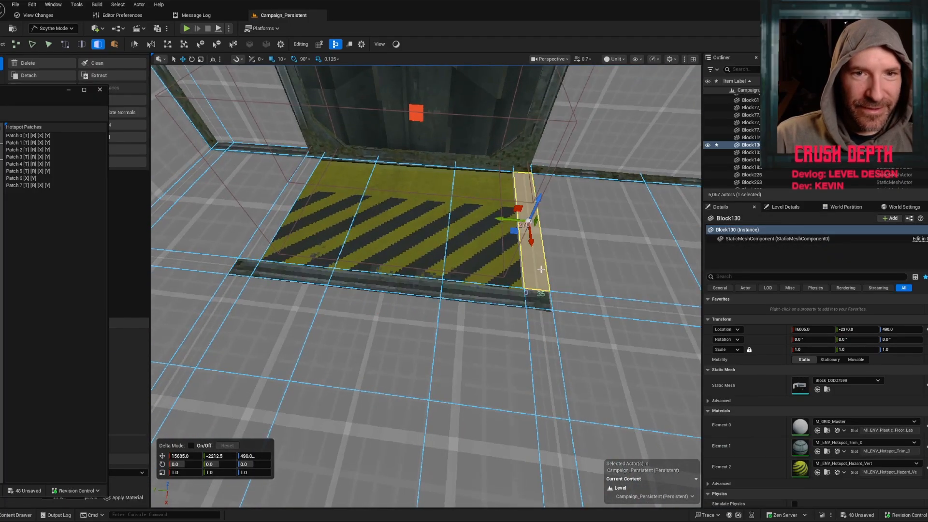
{"action": "key", "text": "shift+t"}
{"action": "right_click_drag", "start_coordinate": [572, 260], "coordinate": [523, 253]}
{"action": "left_click", "coordinate": [413, 261]}
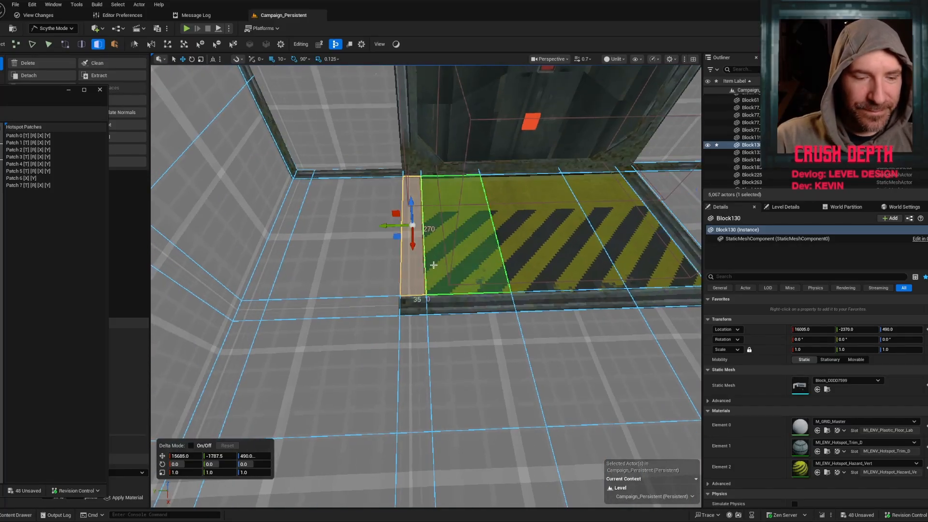
{"action": "right_click_drag", "start_coordinate": [542, 274], "coordinate": [559, 276]}
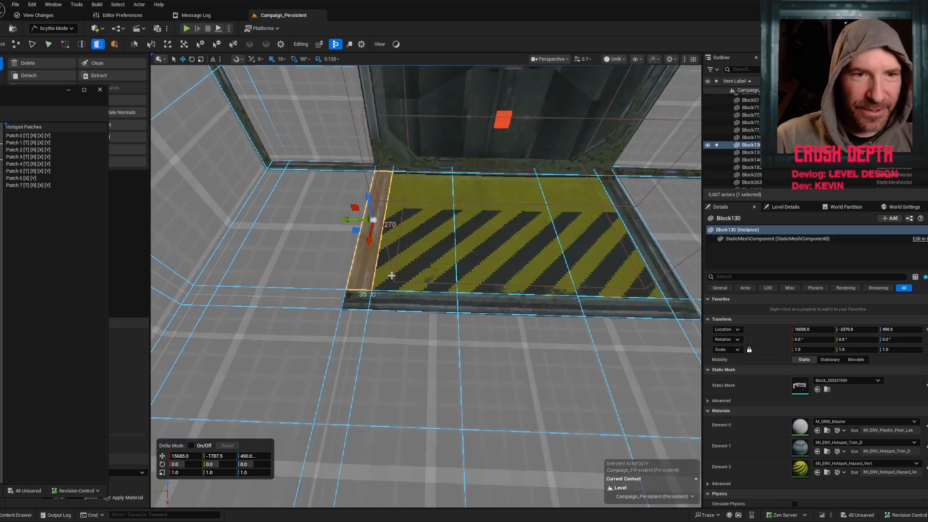
{"action": "key", "text": "g"}
{"action": "mouse_move", "coordinate": [419, 272]}
{"action": "right_mouse_down"}
{"action": "mouse_move", "coordinate": [570, 294]}
{"action": "mouse_move", "coordinate": [382, 283]}
{"action": "mouse_move", "coordinate": [375, 256]}
{"action": "mouse_move", "coordinate": [459, 242]}
{"action": "mouse_move", "coordinate": [479, 218]}
{"action": "mouse_move", "coordinate": [556, 211]}
{"action": "mouse_move", "coordinate": [522, 210]}
{"action": "mouse_move", "coordinate": [513, 189]}
{"action": "mouse_move", "coordinate": [537, 198]}
{"action": "mouse_move", "coordinate": [551, 227]}
{"action": "mouse_move", "coordinate": [544, 293]}
{"action": "mouse_move", "coordinate": [512, 288]}
{"action": "mouse_move", "coordinate": [595, 281]}
{"action": "mouse_move", "coordinate": [638, 295]}
{"action": "right_mouse_up"}
{"action": "key", "text": "g"}
{"action": "right_click_drag", "start_coordinate": [507, 290], "coordinate": [408, 286]}
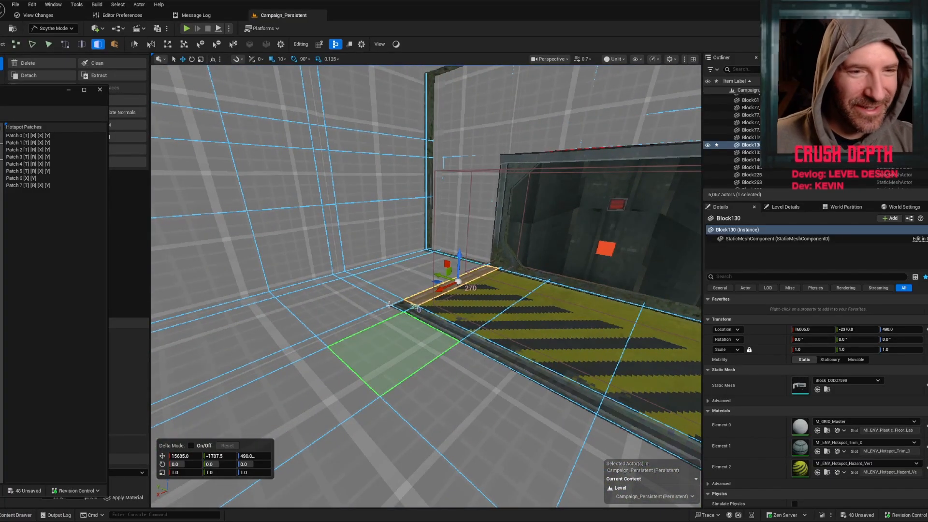
Apply MI_ENV_Hotspot_Walls_Lab to all faces of the side wall inside its trim border.
{"action": "right_click_drag", "start_coordinate": [389, 305], "coordinate": [389, 285]}
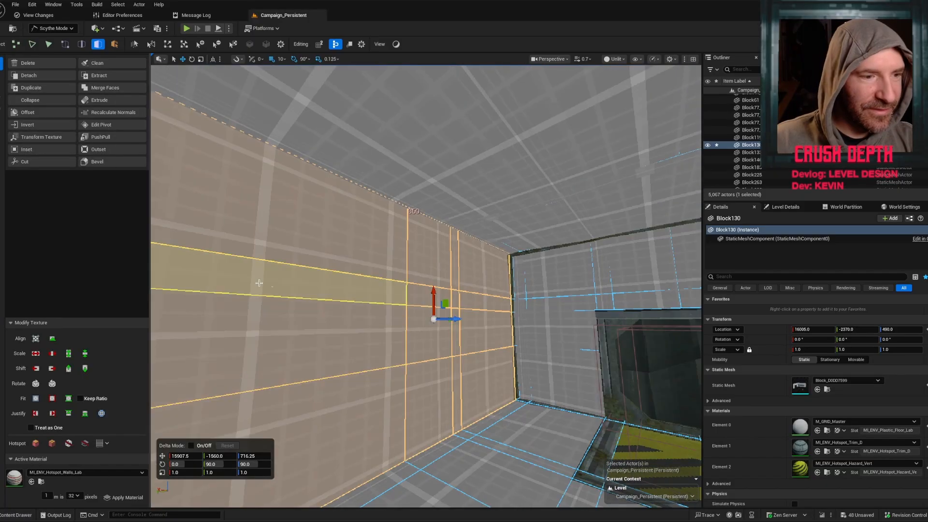
{"action": "right_click_drag", "start_coordinate": [284, 284], "coordinate": [261, 333]}
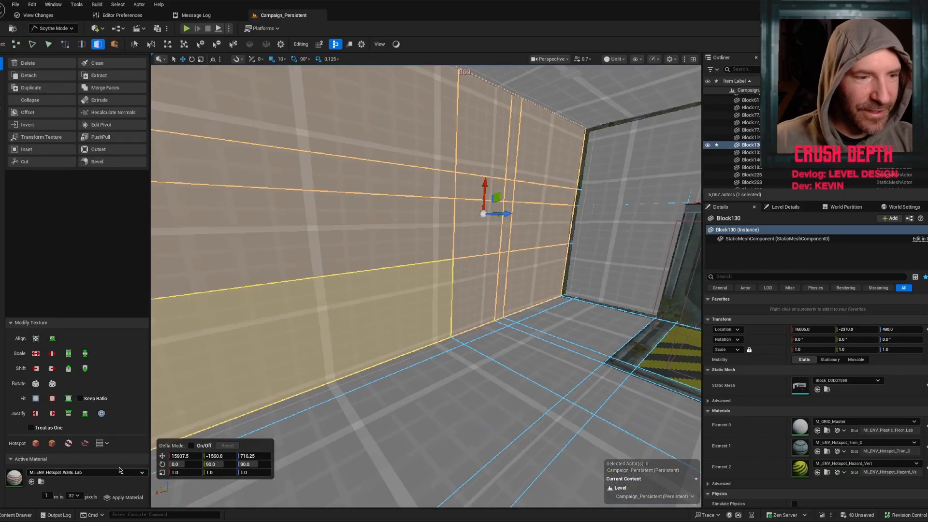
{"action": "right_click_drag", "start_coordinate": [409, 387], "coordinate": [418, 369]}
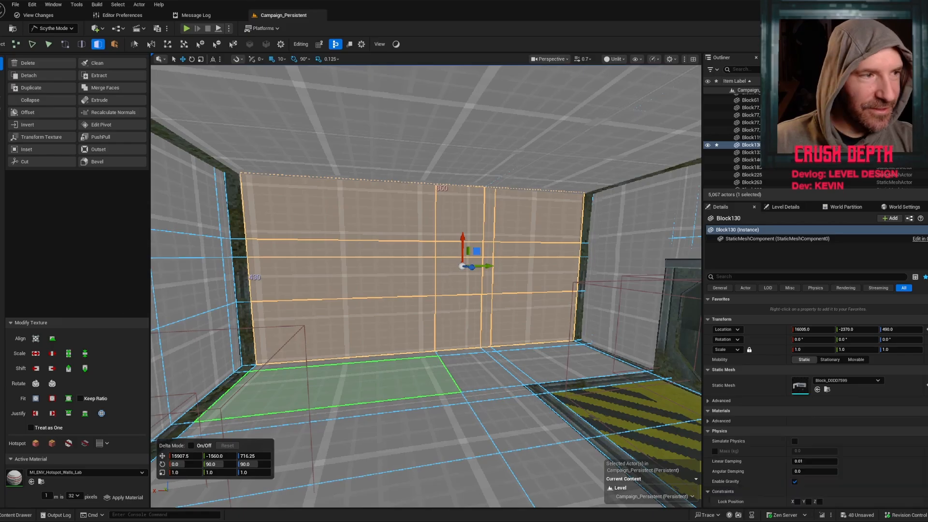
{"action": "key", "text": "shift+t"}
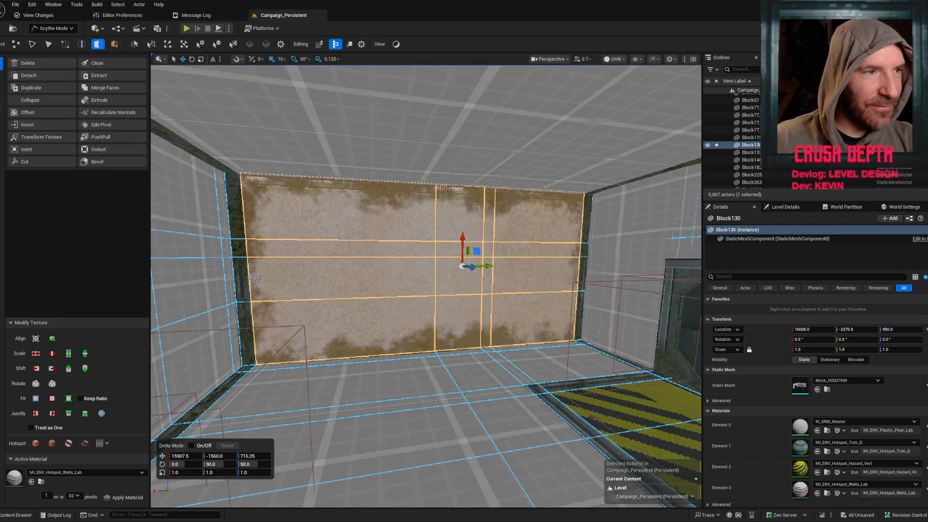
Give the side wall the red-striped hotspot pattern and shift its texture horizontally.
{"action": "key", "text": "a"}
{"action": "right_click_drag", "start_coordinate": [546, 324], "coordinate": [623, 324]}
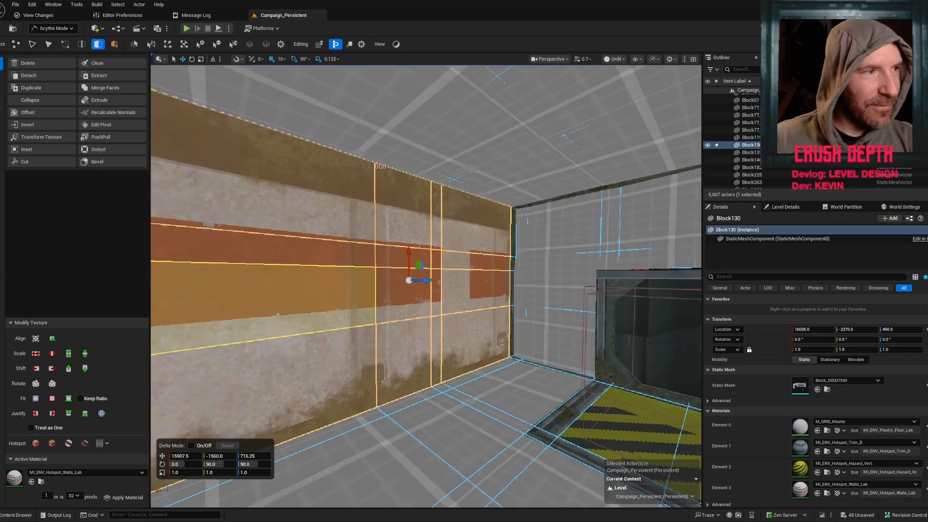
{"action": "left_click", "coordinate": [36, 369]}
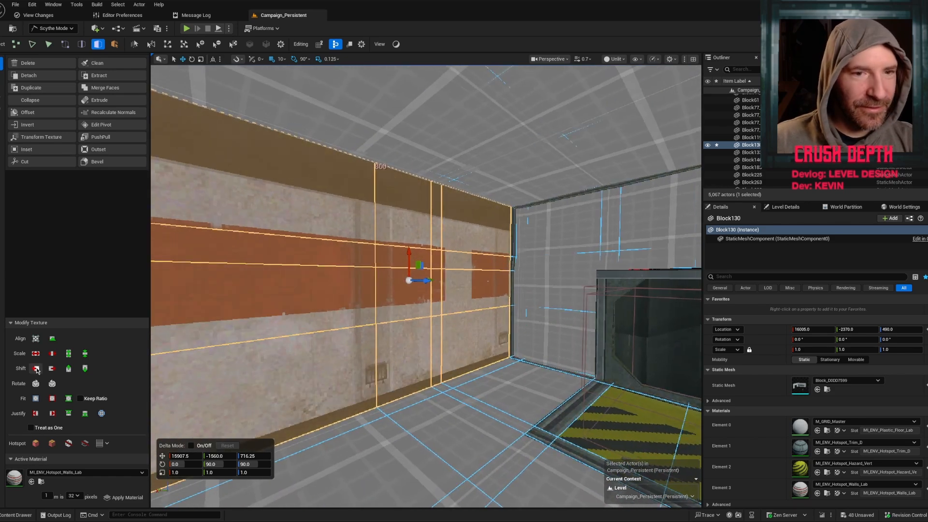
Fine-tune the horizontal shift of the side wall's red-striped texture.
{"action": "left_click", "coordinate": [51, 370]}
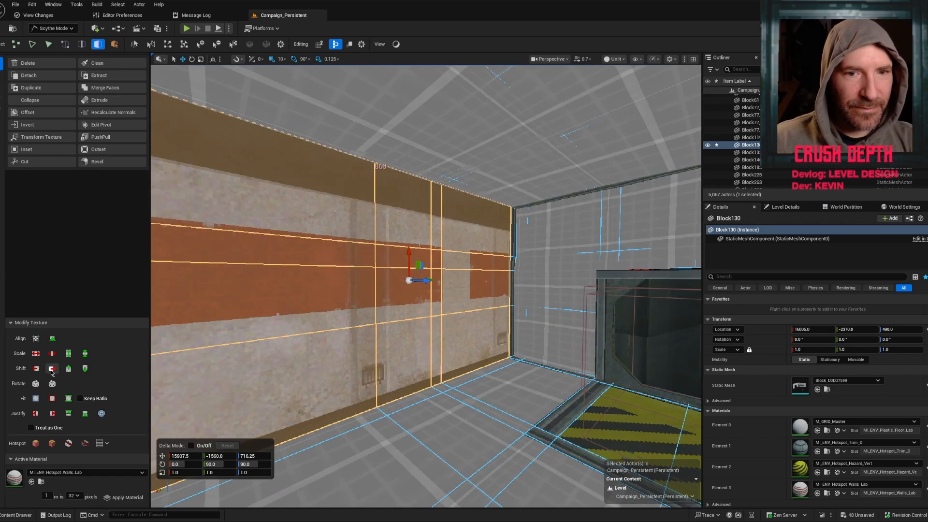
{"action": "left_click", "coordinate": [52, 369]}
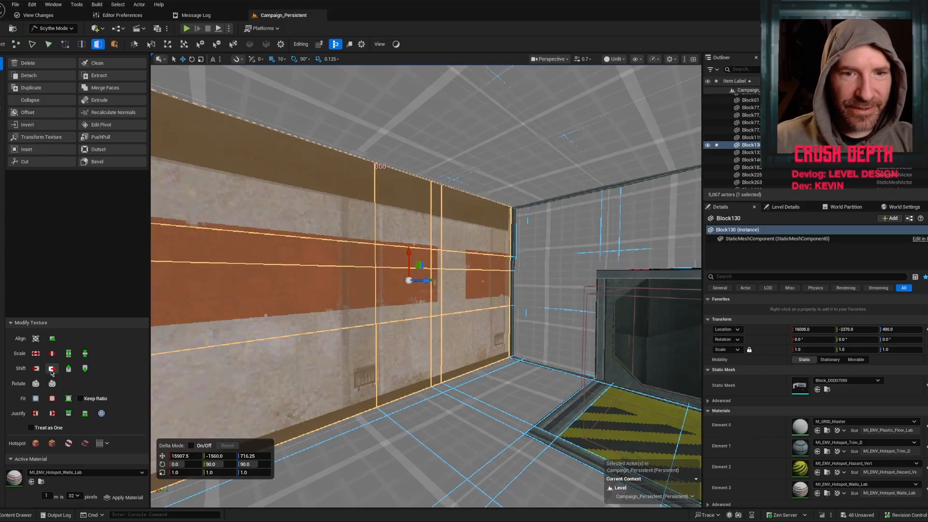
{"action": "right_click_drag", "start_coordinate": [467, 374], "coordinate": [511, 363]}
Apply the red-striped MI_ENV_Hotspot_Walls_Lab pattern to all faces of the wall around the large doorway beside the hazard floor.
{"action": "right_click_drag", "start_coordinate": [319, 298], "coordinate": [217, 279]}
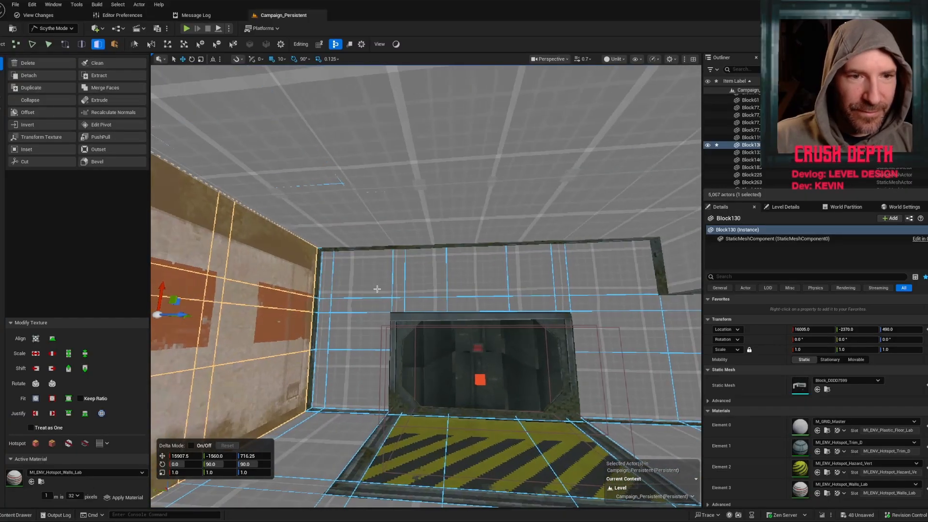
{"action": "mouse_move", "coordinate": [348, 279]}
{"action": "left_mouse_down"}
{"action": "mouse_move", "coordinate": [547, 273]}
{"action": "mouse_move", "coordinate": [603, 288]}
{"action": "mouse_move", "coordinate": [642, 340]}
{"action": "left_mouse_up"}
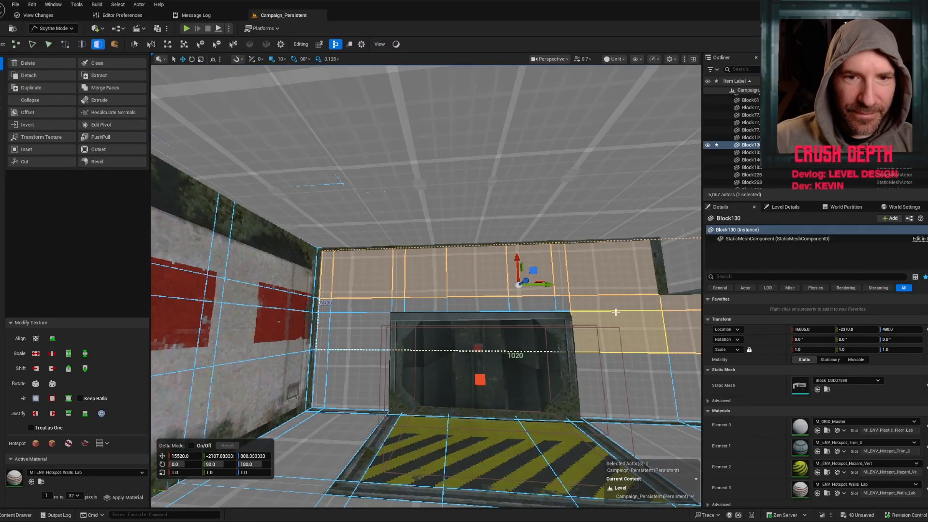
{"action": "left_click_drag", "start_coordinate": [636, 343], "coordinate": [629, 346]}
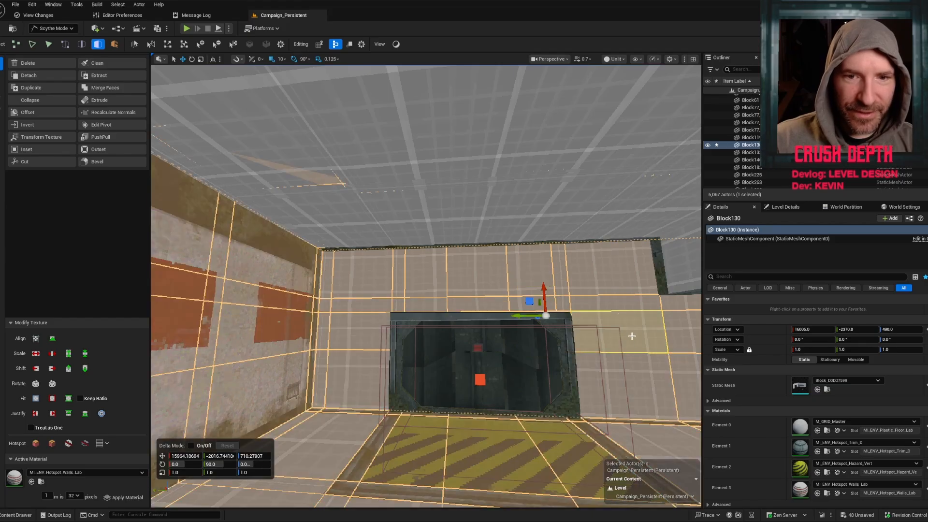
{"action": "left_click", "coordinate": [645, 342]}
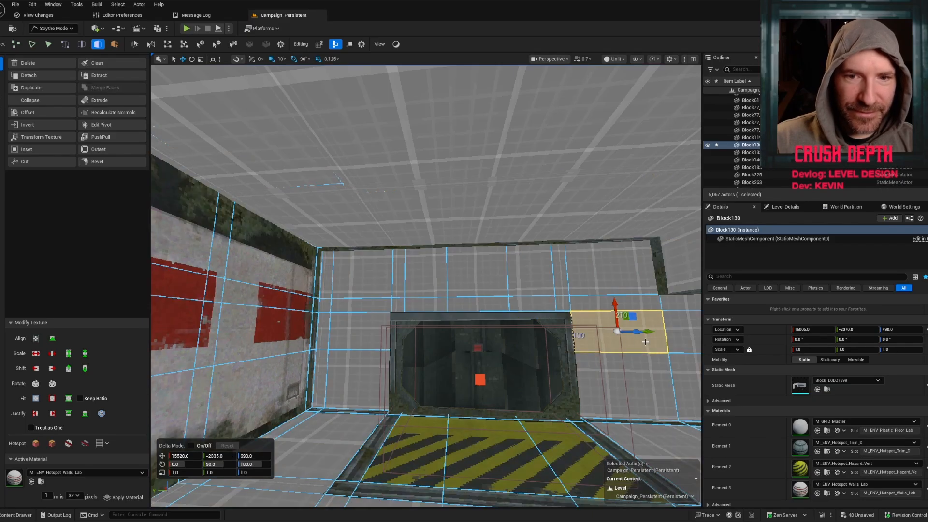
{"action": "double_click", "coordinate": [646, 342]}
{"action": "key", "text": "f"}
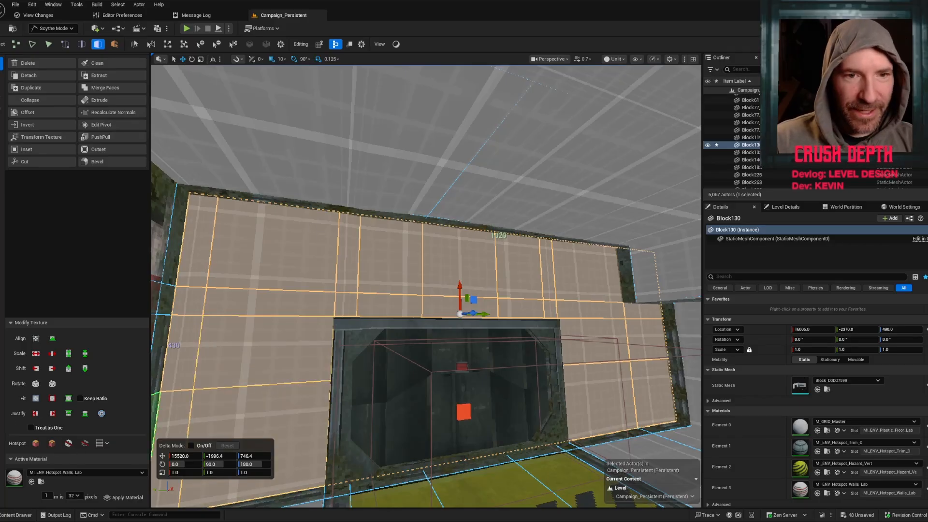
{"action": "key", "text": "shift+t"}
{"action": "left_click_drag", "start_coordinate": [0, 112], "coordinate": [379, 111]}
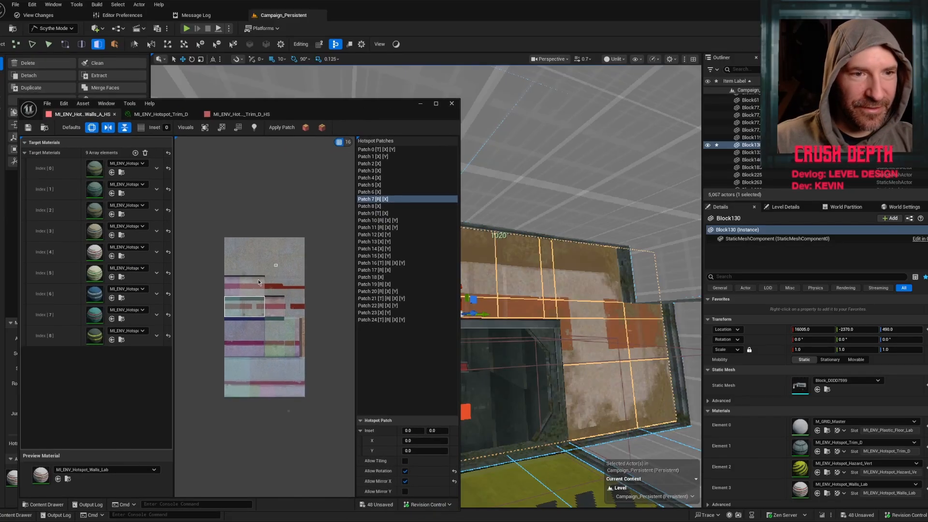
{"action": "left_click_drag", "start_coordinate": [304, 108], "coordinate": [0, 97]}
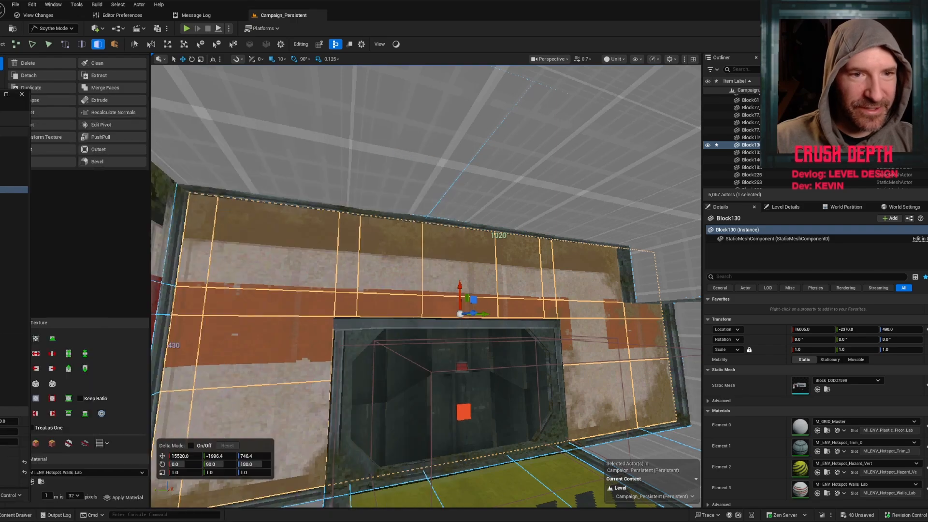
Apply the same red-striped MI_ENV_Hotspot_Walls_Lab pattern to all faces of the opposite wall around the small doorway.
{"action": "right_click_drag", "start_coordinate": [450, 261], "coordinate": [571, 254]}
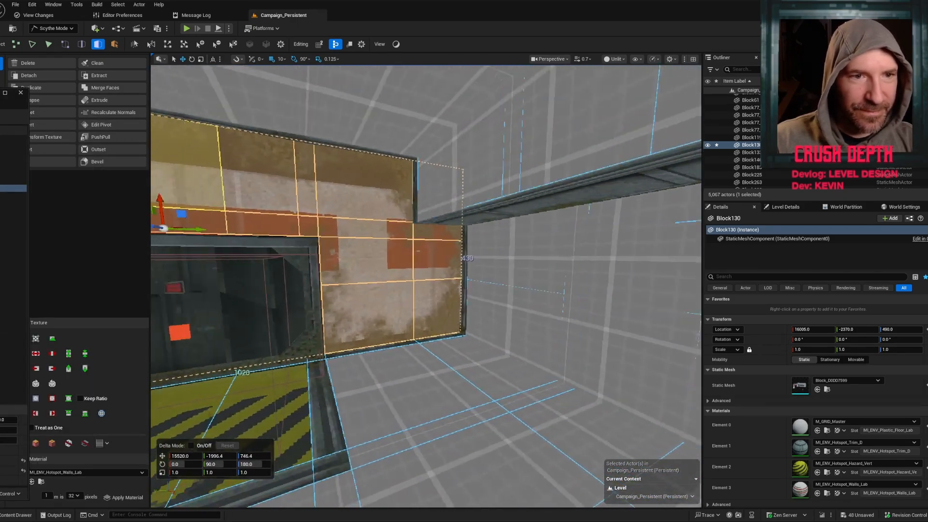
{"action": "key", "text": "g"}
{"action": "right_click_drag", "start_coordinate": [425, 261], "coordinate": [497, 285]}
{"action": "key", "text": "g"}
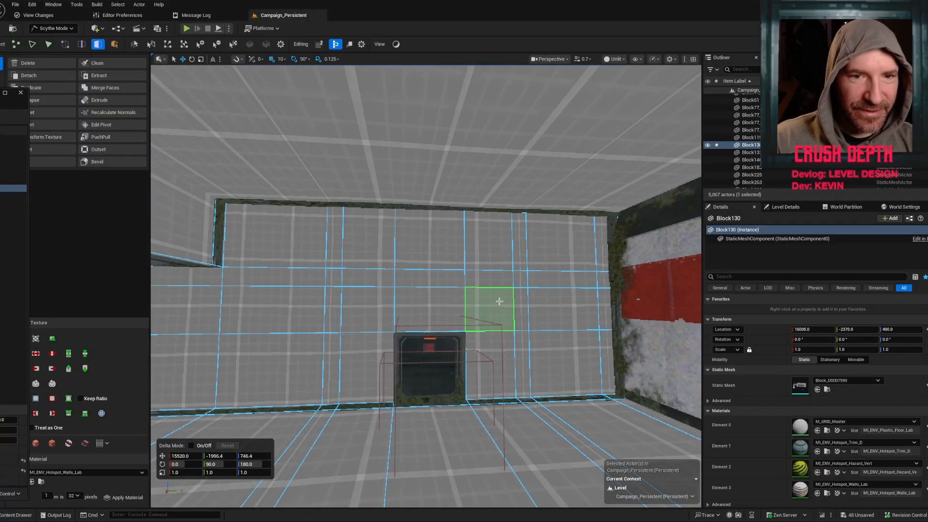
{"action": "left_click", "coordinate": [499, 301]}
{"action": "left_click", "coordinate": [500, 301]}
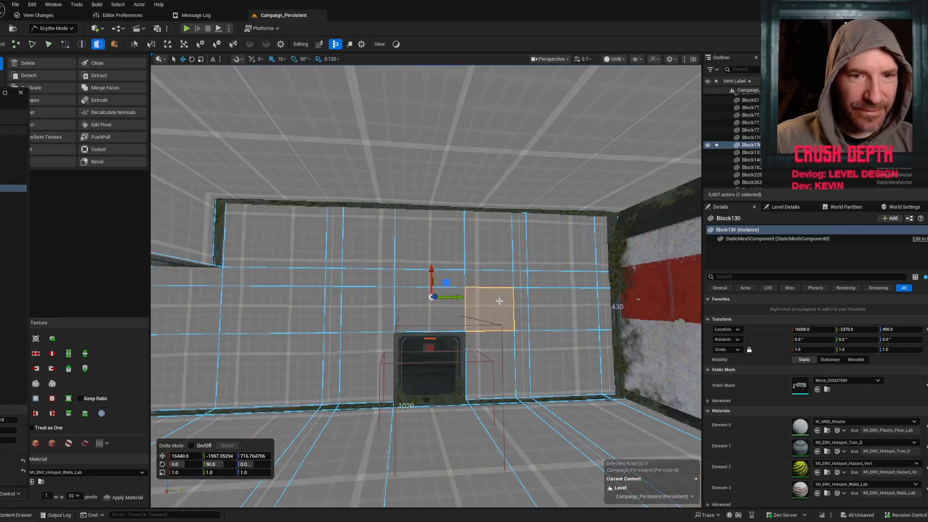
{"action": "double_click", "coordinate": [499, 301]}
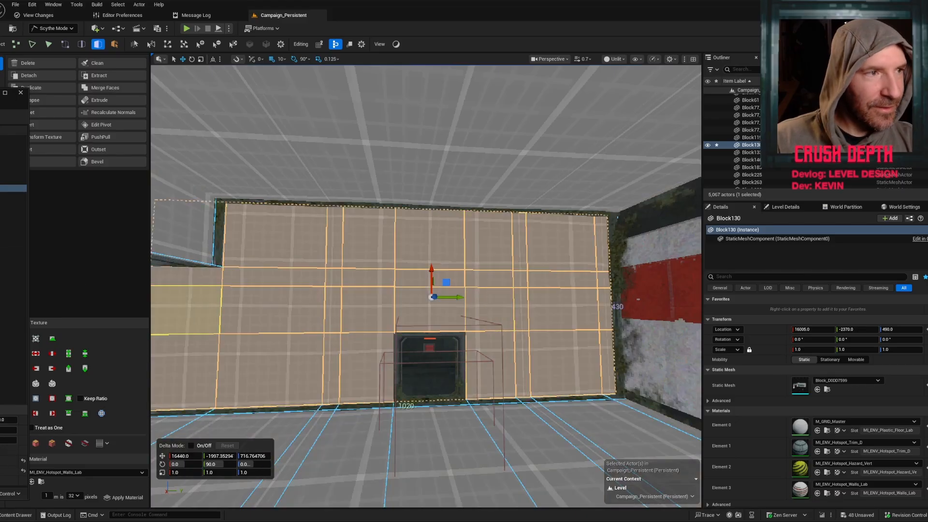
{"action": "key", "text": "shift+t"}
{"action": "right_click_drag", "start_coordinate": [539, 224], "coordinate": [561, 232]}
{"action": "key", "text": "Escape"}
Choose MI_ENV_Crossbeam_Tile_A from the Tilers material folder as the active material.
{"action": "key", "text": "g"}
{"action": "right_click_drag", "start_coordinate": [420, 220], "coordinate": [368, 223]}
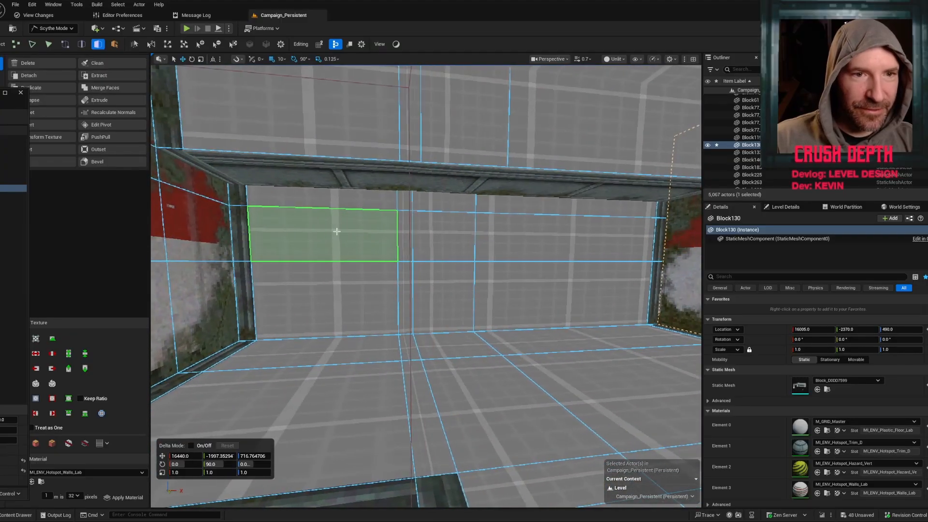
{"action": "mouse_move", "coordinate": [366, 368]}
{"action": "right_mouse_down"}
{"action": "mouse_move", "coordinate": [381, 314]}
{"action": "mouse_move", "coordinate": [369, 369]}
{"action": "right_mouse_up"}
{"action": "key", "text": "ctrl+space"}
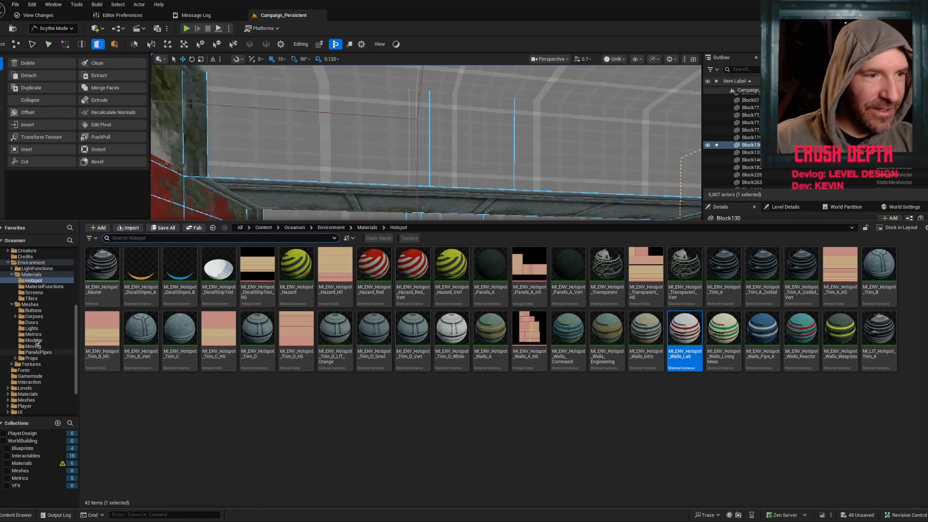
{"action": "left_click", "coordinate": [29, 298]}
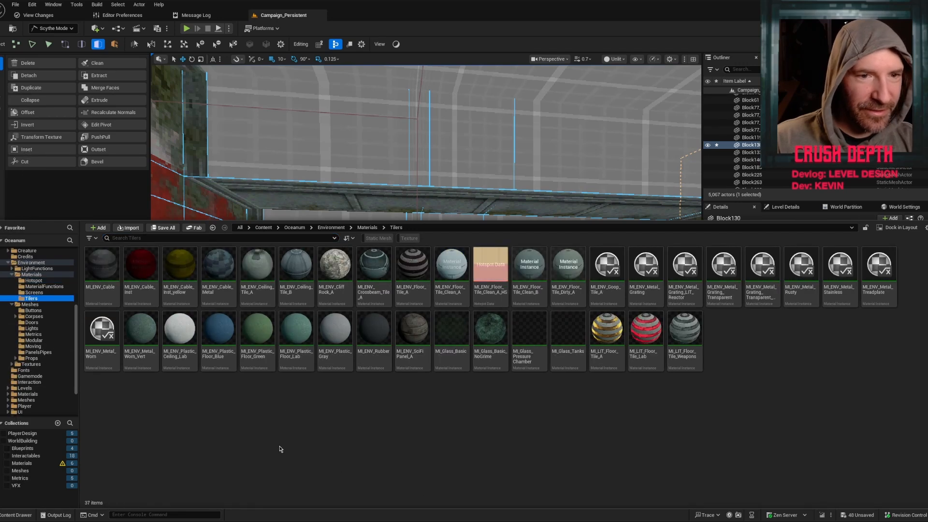
{"action": "left_click", "coordinate": [378, 266]}
Apply MI_ENV_Crossbeam_Tile_A to the upper two rows of faces on the recess's back wall, beneath the ceiling beam.
{"action": "right_click_drag", "start_coordinate": [461, 159], "coordinate": [447, 220]}
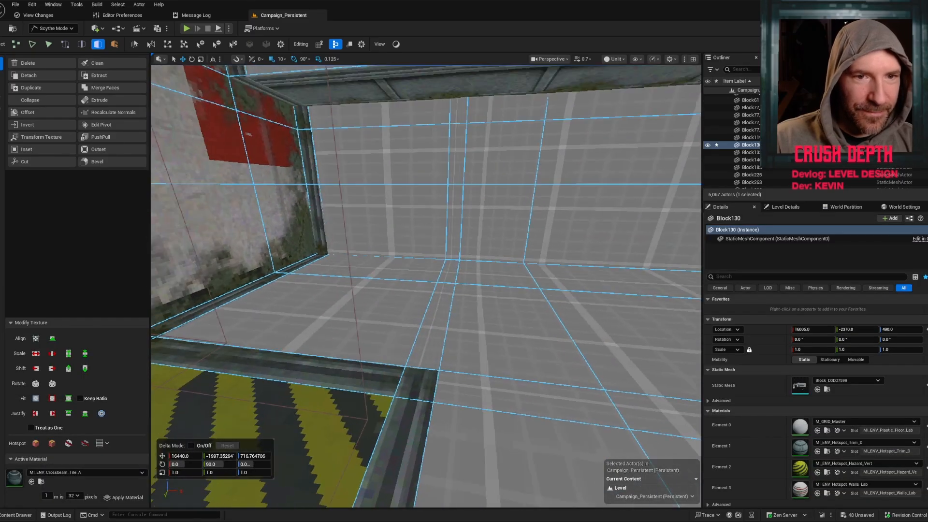
{"action": "right_click_drag", "start_coordinate": [443, 178], "coordinate": [496, 114]}
{"action": "key", "text": "g"}
{"action": "key", "text": "g"}
{"action": "left_click", "coordinate": [311, 191]}
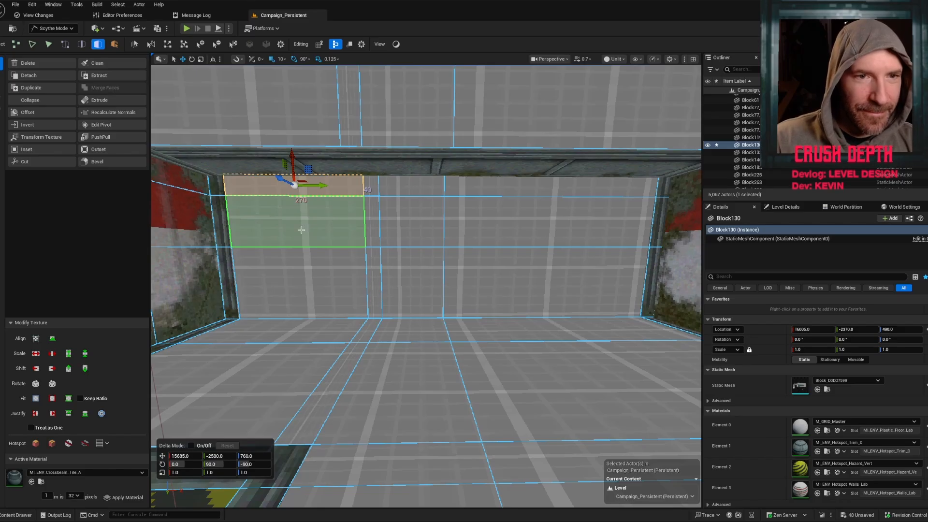
{"action": "left_click", "coordinate": [355, 193], "text": "shift"}
{"action": "left_click", "coordinate": [413, 187], "text": "shift"}
{"action": "left_click", "coordinate": [371, 185], "text": "shift"}
{"action": "left_click", "coordinate": [401, 212], "text": "shift"}
{"action": "left_click", "coordinate": [371, 215], "text": "shift"}
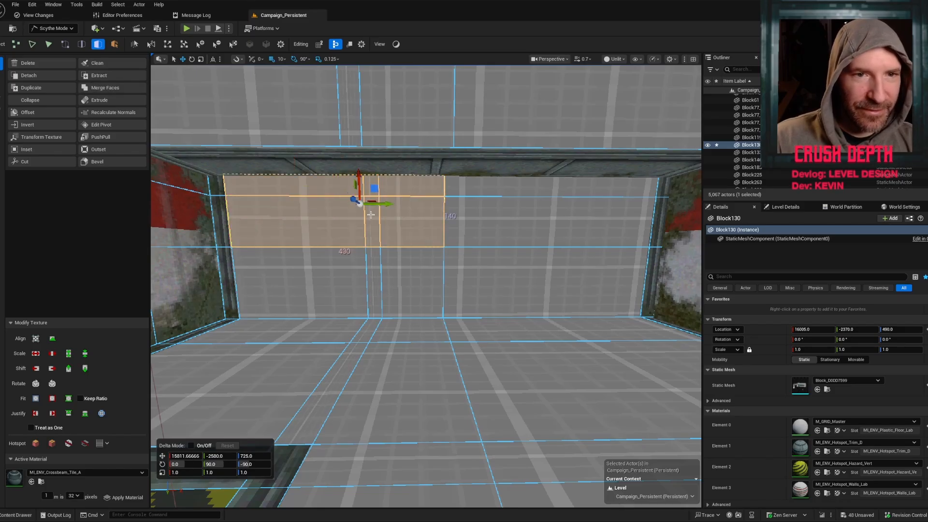
{"action": "left_click", "coordinate": [472, 192], "text": "shift"}
{"action": "left_click", "coordinate": [526, 213], "text": "shift"}
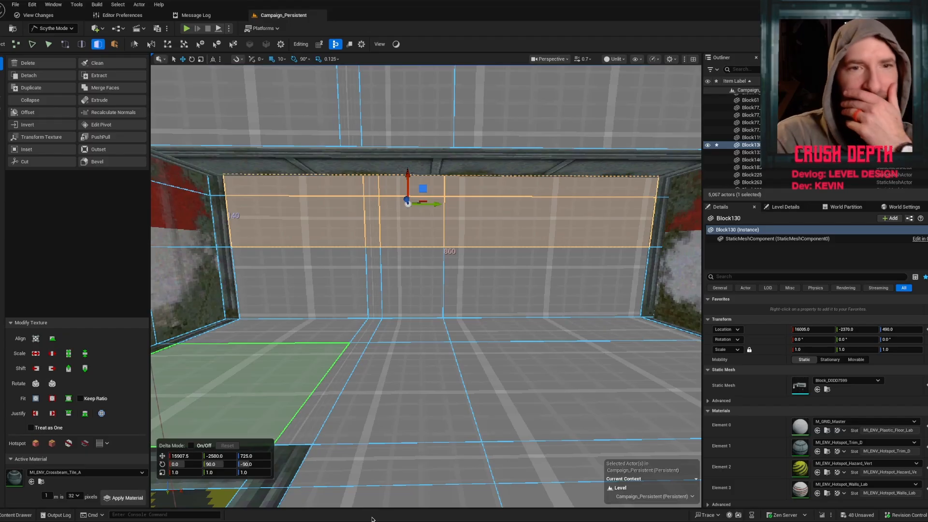
{"action": "left_click", "coordinate": [123, 498]}
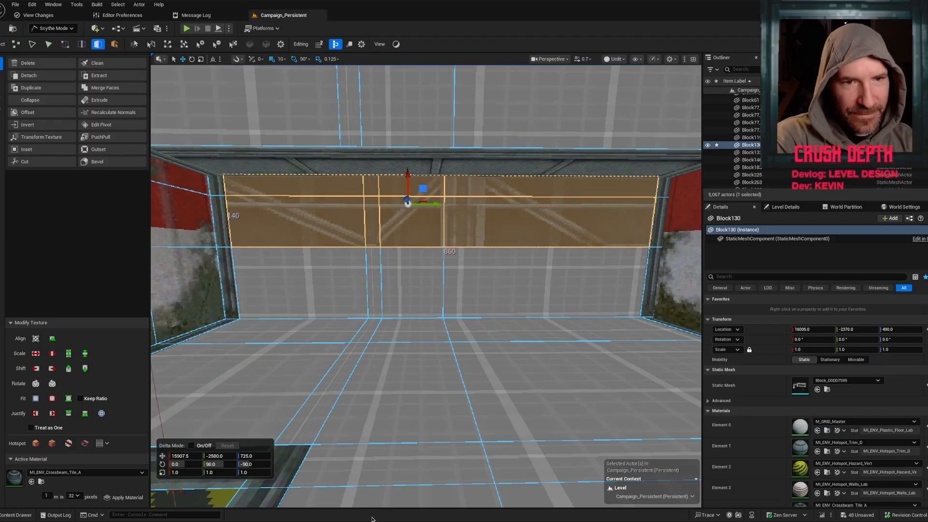
Align the crossbeam texture on the recess's upper band and shift it horizontally.
{"action": "left_click", "coordinate": [35, 338]}
{"action": "mouse_move", "coordinate": [286, 223]}
{"action": "right_mouse_down"}
{"action": "mouse_move", "coordinate": [307, 222]}
{"action": "mouse_move", "coordinate": [280, 242]}
{"action": "mouse_move", "coordinate": [277, 217]}
{"action": "right_mouse_up"}
{"action": "key", "text": "s"}
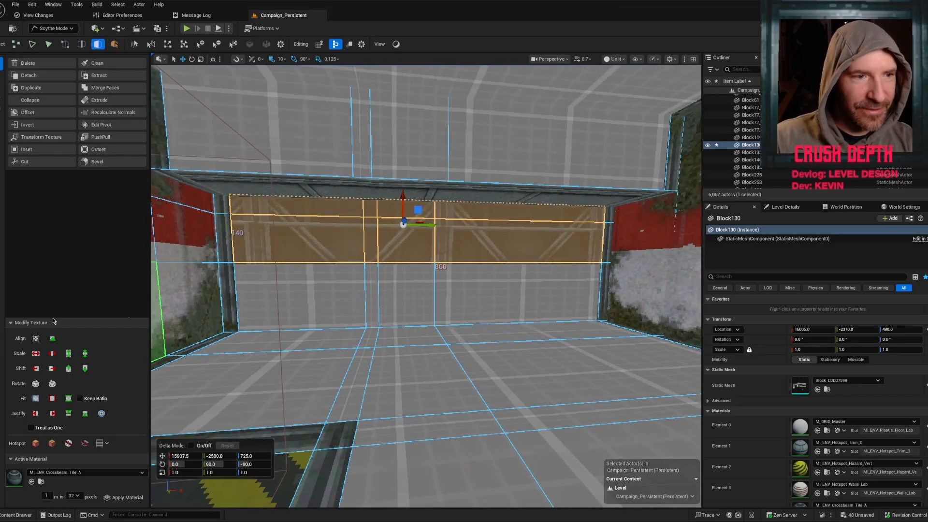
{"action": "left_click", "coordinate": [51, 368]}
{"action": "left_click", "coordinate": [52, 370]}
{"action": "left_click", "coordinate": [57, 369]}
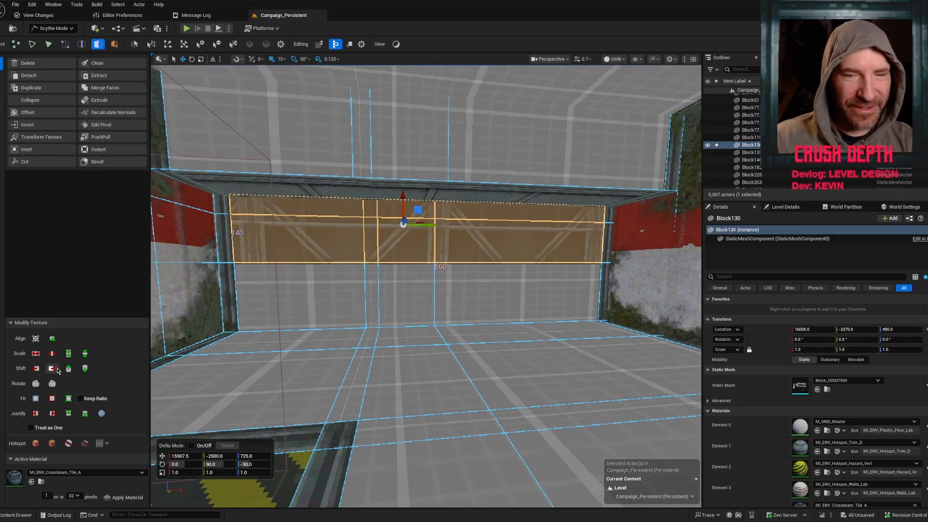
Adjust the vertical position of the crossbeam texture on the recess's upper band, shifting it up and then down.
{"action": "left_click", "coordinate": [69, 371]}
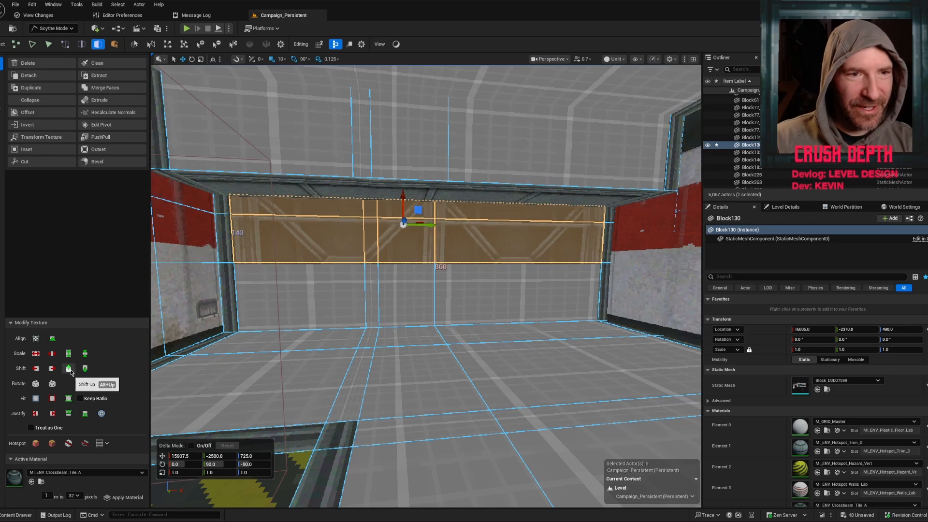
{"action": "left_click", "coordinate": [69, 369]}
{"action": "left_click", "coordinate": [69, 369]}
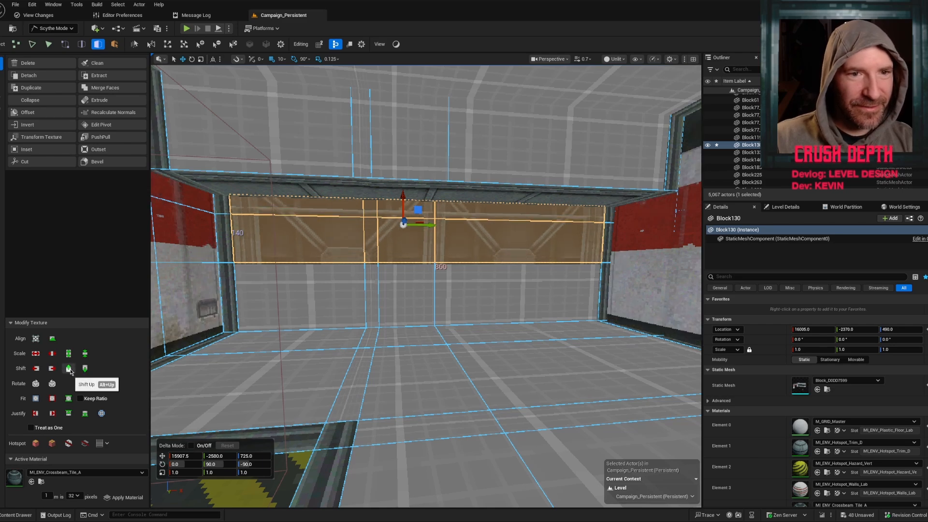
{"action": "left_click", "coordinate": [70, 369]}
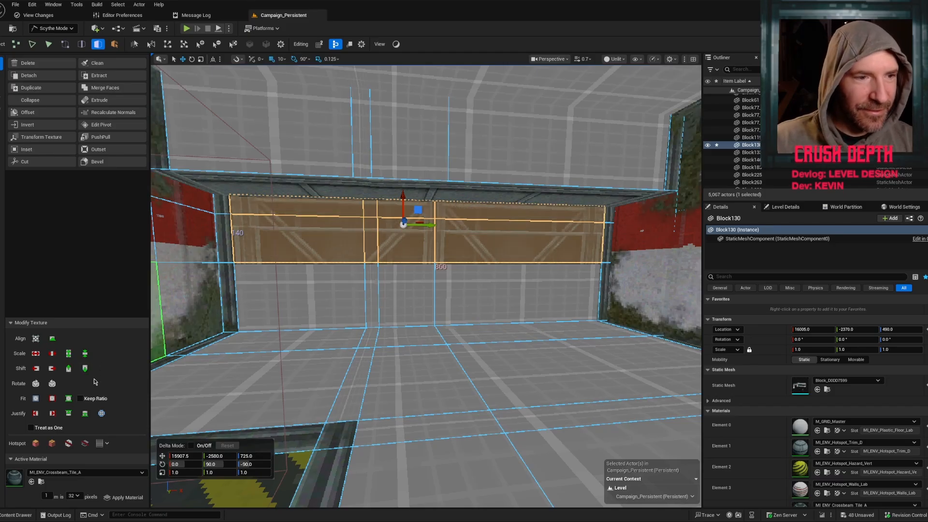
{"action": "left_click", "coordinate": [86, 369]}
{"action": "left_click", "coordinate": [85, 369]}
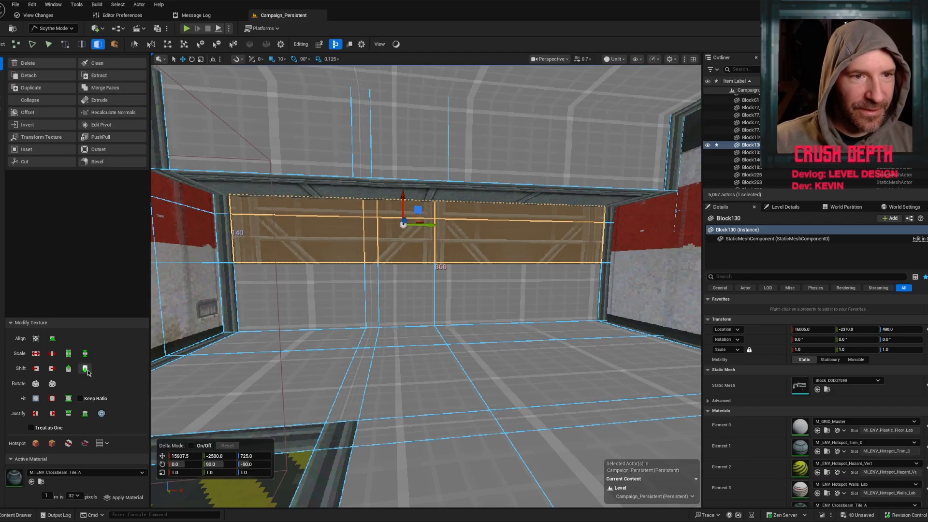
{"action": "left_click", "coordinate": [89, 373]}
{"action": "left_click", "coordinate": [89, 372]}
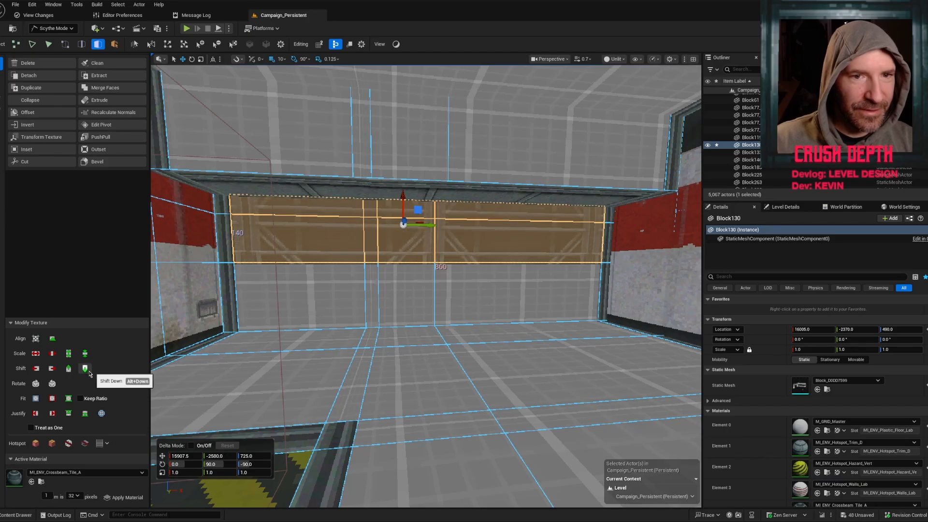
{"action": "left_click", "coordinate": [85, 369]}
{"action": "left_click", "coordinate": [85, 368]}
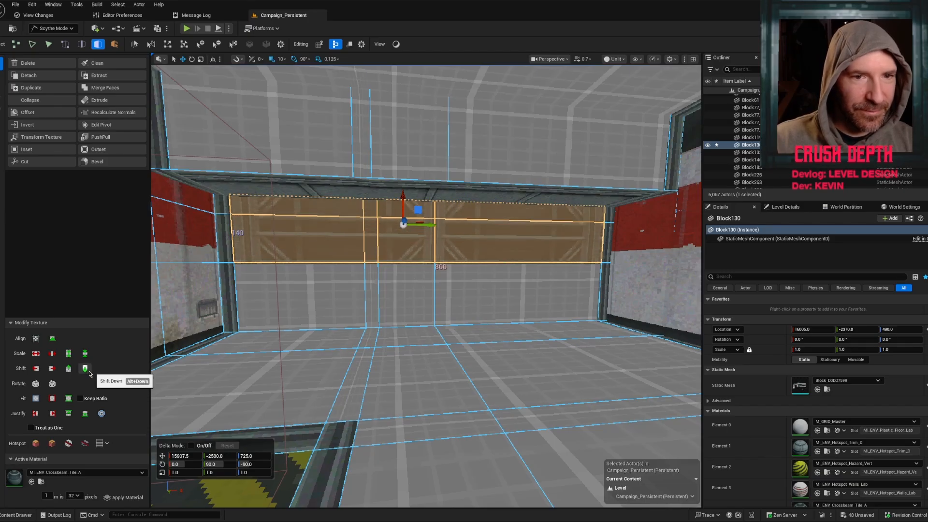
Apply MI_ENV_Hotspot_Trim_D to the lower row of faces on the recess's back wall and hotspot their texture.
{"action": "left_click_drag", "start_coordinate": [275, 309], "coordinate": [484, 294]}
{"action": "right_click_drag", "start_coordinate": [550, 277], "coordinate": [539, 203]}
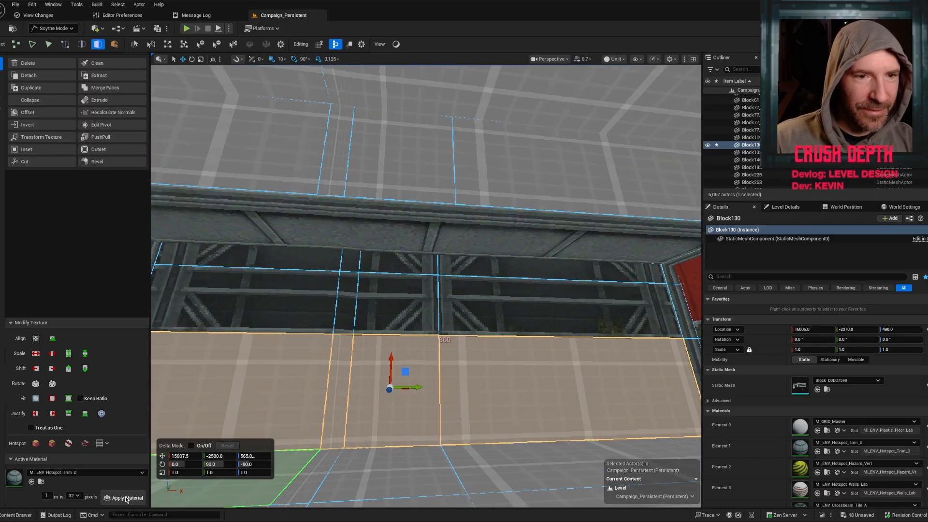
{"action": "key", "text": "alt+h"}
{"action": "right_click_drag", "start_coordinate": [476, 425], "coordinate": [633, 411]}
{"action": "key", "text": "g"}
{"action": "right_click_drag", "start_coordinate": [425, 286], "coordinate": [392, 232]}
{"action": "right_click_drag", "start_coordinate": [474, 386], "coordinate": [477, 405]}
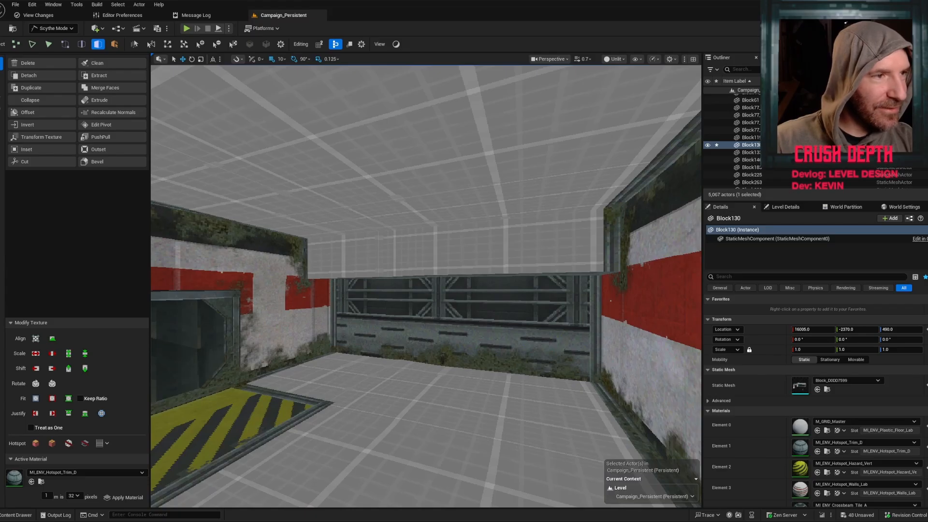
Undo the last texture change on the lower band of the recess's back wall.
{"action": "key", "text": "ctrl+z"}
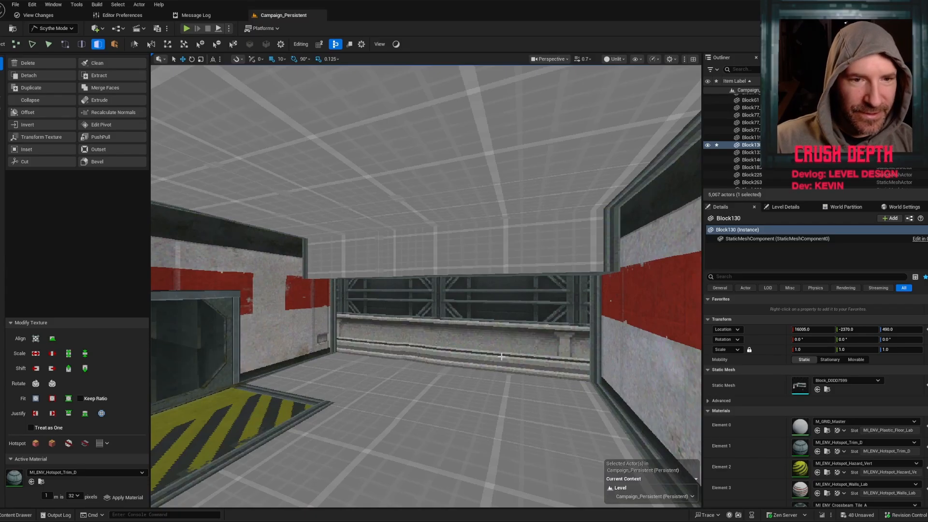
{"action": "right_click_drag", "start_coordinate": [426, 285], "coordinate": [595, 286]}
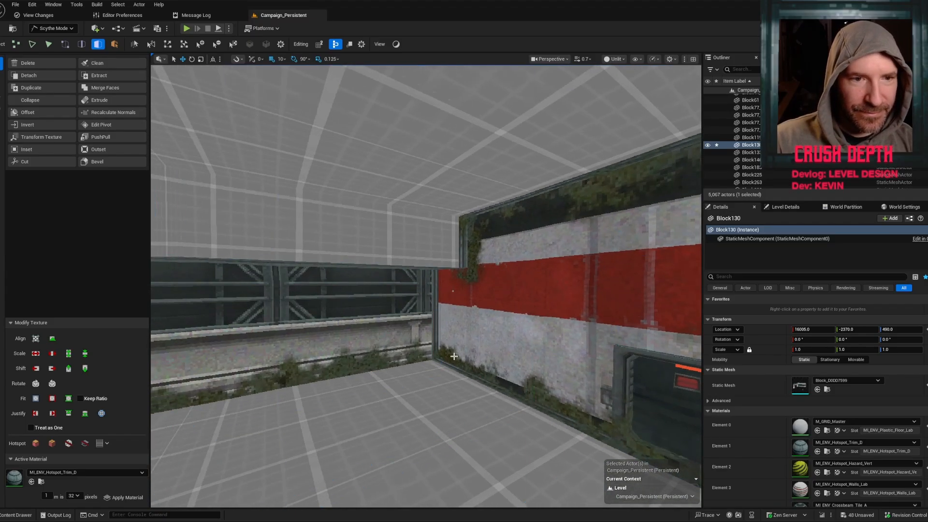
Give the faces on the front of the overhang above the recess the same concrete wall texture as the adjacent walls.
{"action": "right_click_drag", "start_coordinate": [445, 282], "coordinate": [406, 256]}
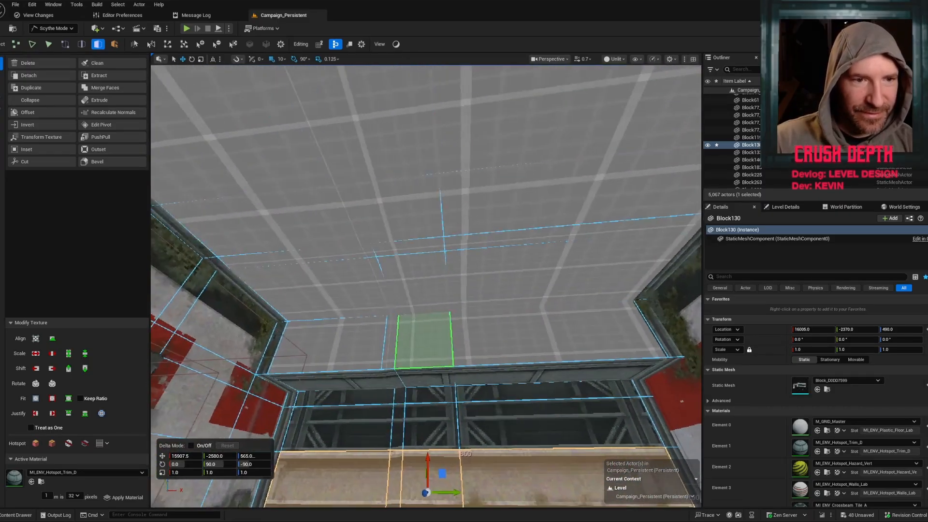
{"action": "left_click", "coordinate": [261, 341]}
{"action": "left_click", "coordinate": [321, 349]}
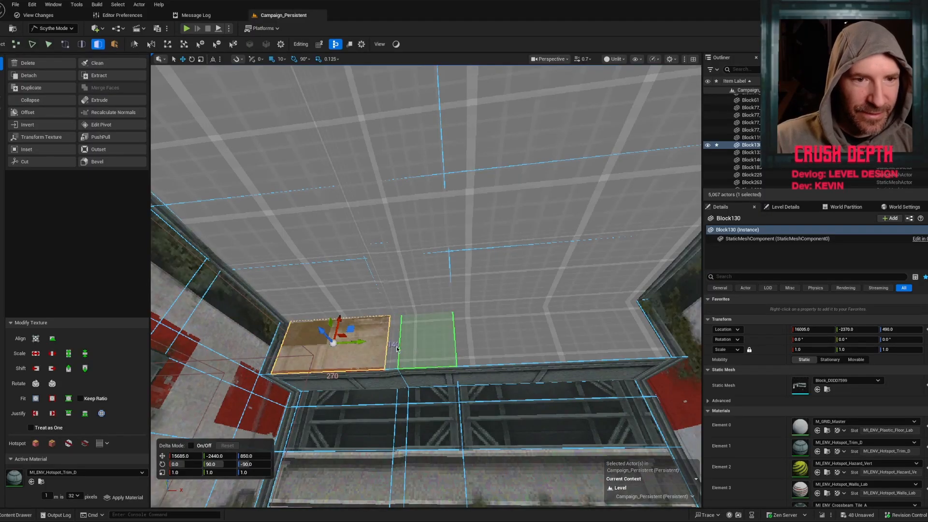
{"action": "left_click", "coordinate": [534, 340]}
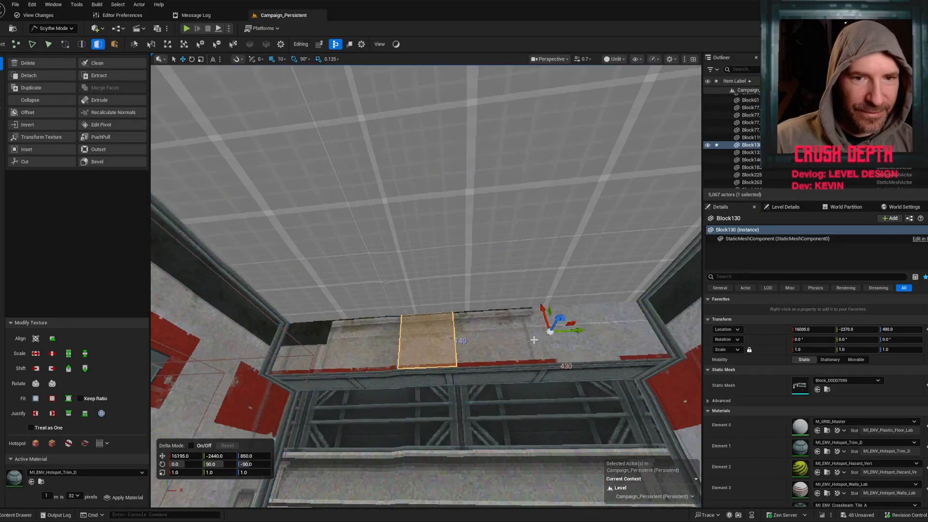
Try to carry the texture of the narrow corner face over onto the neighbouring overhang face.
{"action": "right_click_drag", "start_coordinate": [348, 278], "coordinate": [271, 314]}
{"action": "left_click", "coordinate": [337, 287]}
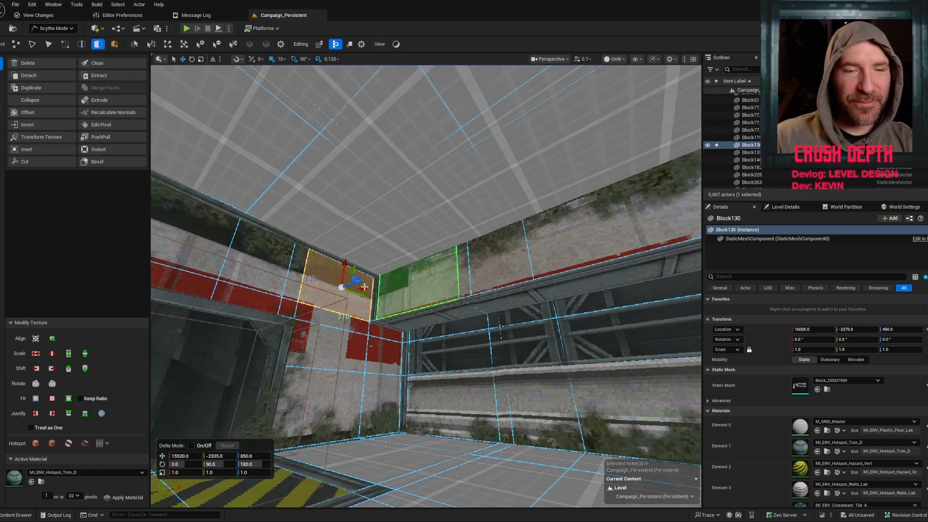
{"action": "key", "text": "w"}
{"action": "right_click_drag", "start_coordinate": [379, 307], "coordinate": [338, 316]}
{"action": "left_click", "coordinate": [385, 317]}
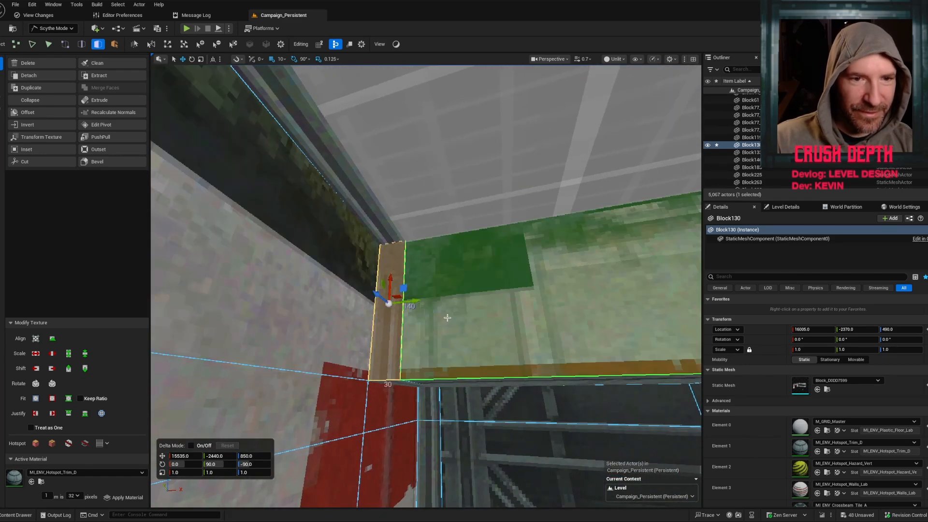
{"action": "left_click", "coordinate": [446, 320]}
{"action": "key", "text": "s"}
{"action": "right_click_drag", "start_coordinate": [442, 332], "coordinate": [328, 284]}
{"action": "key", "text": "g"}
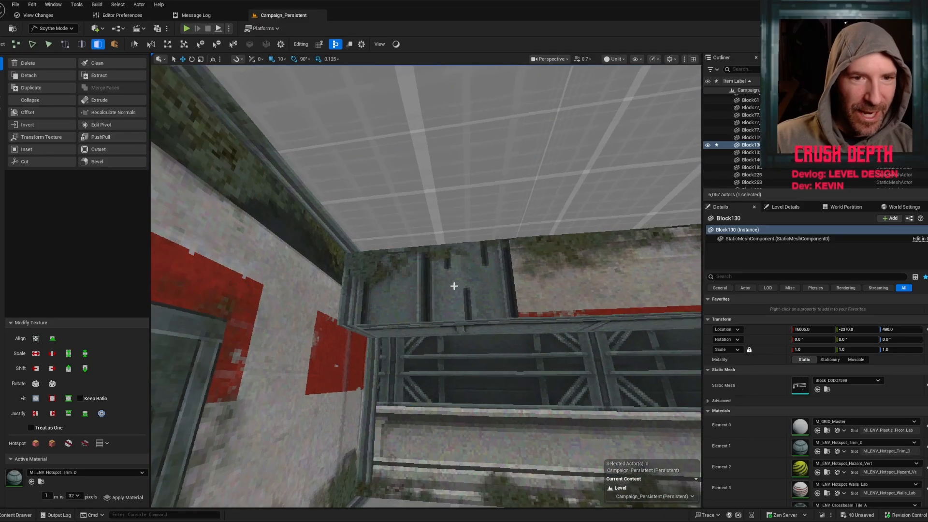
{"action": "left_click", "coordinate": [370, 283]}
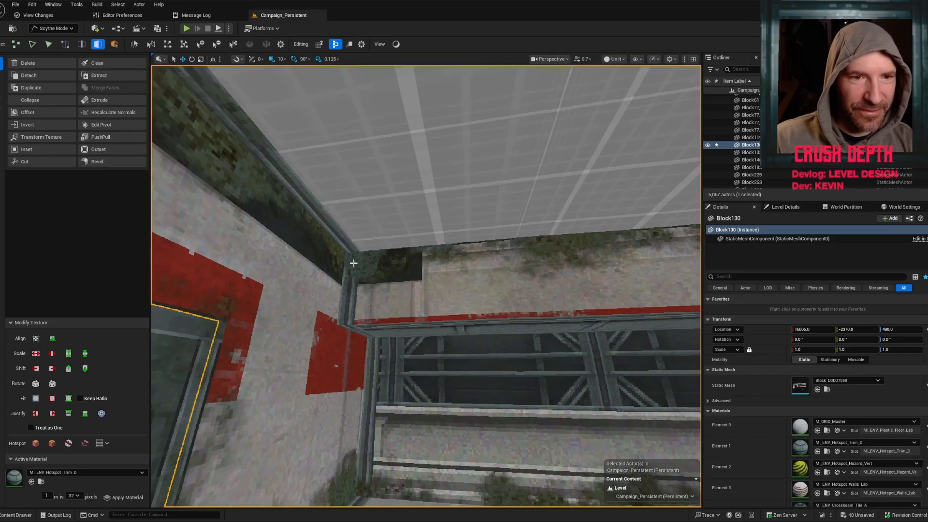
Select the full row of wall-textured faces along the overhang's front, starting from the corner beside the door wall.
{"action": "key", "text": "g"}
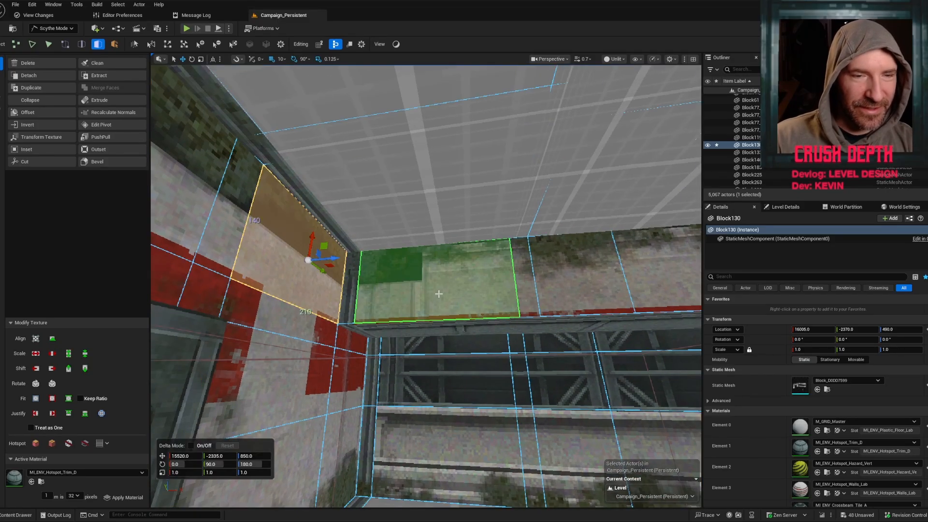
{"action": "key", "text": "d"}
{"action": "right_click_drag", "start_coordinate": [466, 293], "coordinate": [401, 338]}
{"action": "key", "text": "e"}
{"action": "key", "text": "s"}
{"action": "right_click_drag", "start_coordinate": [475, 255], "coordinate": [592, 246]}
{"action": "key", "text": "d"}
{"action": "left_click", "coordinate": [235, 268]}
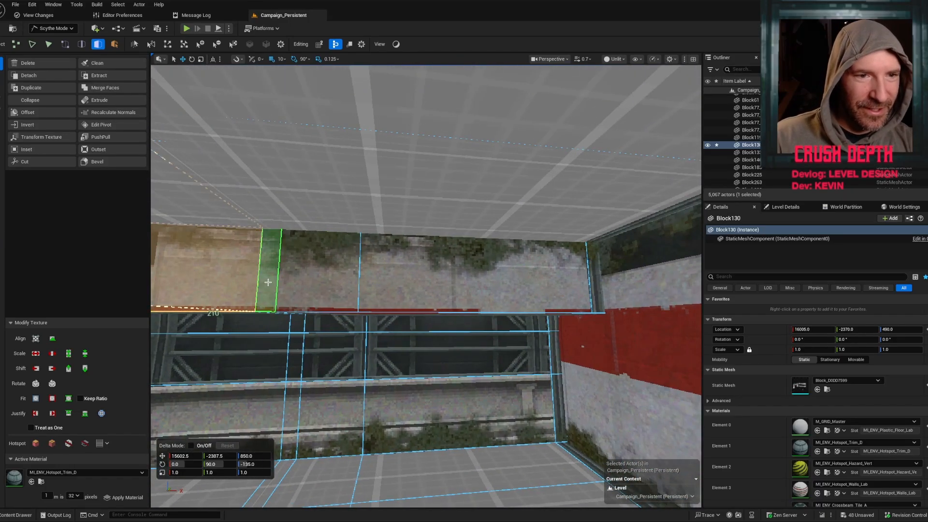
{"action": "left_click", "coordinate": [321, 274], "text": "shift"}
{"action": "left_click", "coordinate": [415, 275], "text": "shift"}
{"action": "key", "text": "d"}
{"action": "right_click_drag", "start_coordinate": [414, 275], "coordinate": [319, 268]}
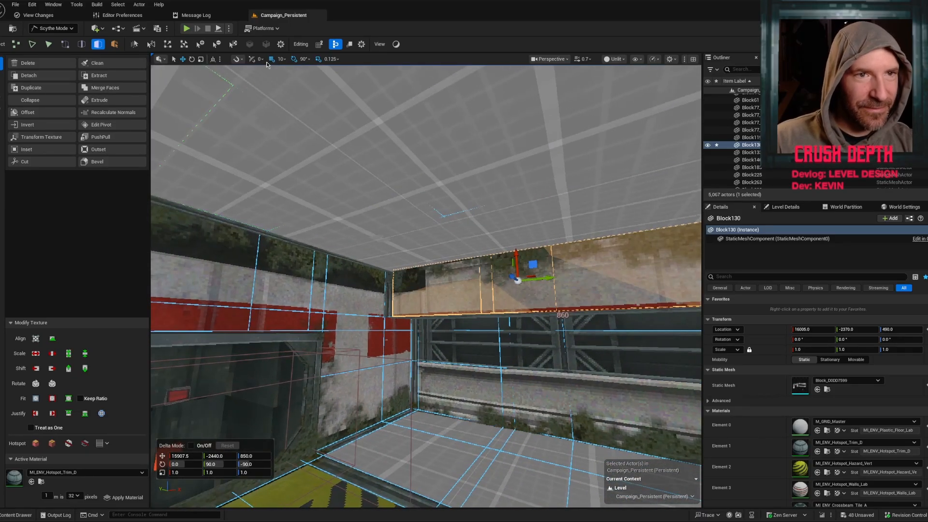
Set the grid snap size to 500 and shift the wall texture on the overhang's front faces right.
{"action": "left_click", "coordinate": [285, 59]}
{"action": "left_click", "coordinate": [294, 119]}
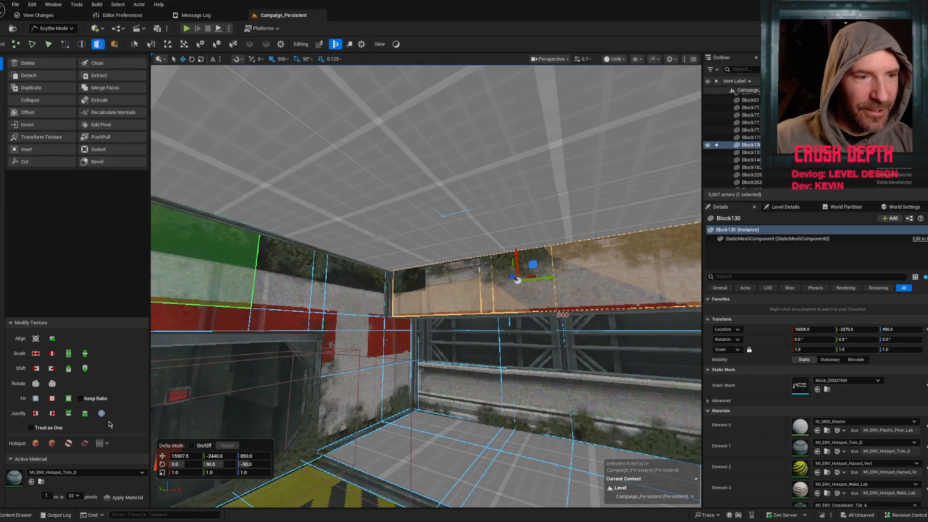
{"action": "left_click", "coordinate": [56, 370]}
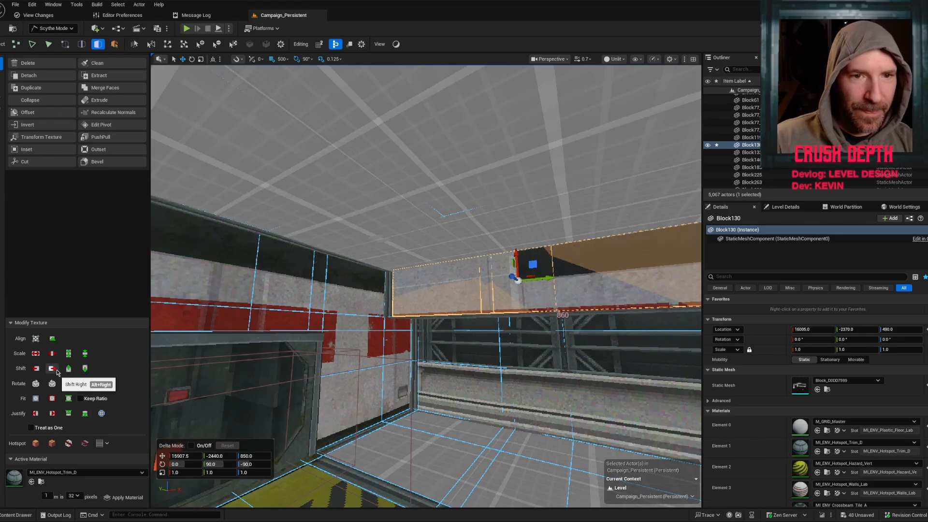
{"action": "right_click_drag", "start_coordinate": [429, 375], "coordinate": [143, 387]}
{"action": "key", "text": "g"}
{"action": "key", "text": "g"}
{"action": "right_click_drag", "start_coordinate": [487, 394], "coordinate": [401, 379]}
{"action": "right_click_drag", "start_coordinate": [392, 329], "coordinate": [304, 362]}
Select the narrow floor strips along the base of the red-striped wall.
{"action": "key", "text": "2"}
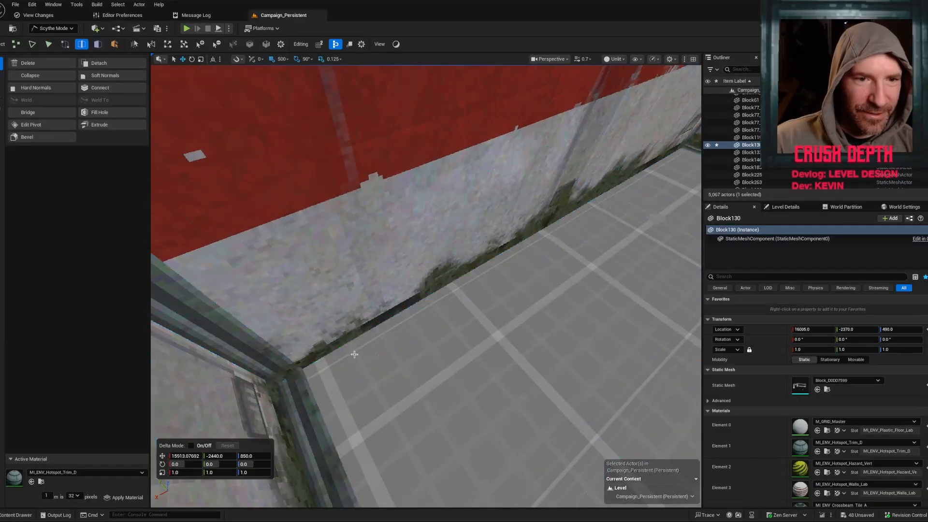
{"action": "key", "text": "3"}
{"action": "left_click", "coordinate": [359, 354]}
{"action": "right_click_drag", "start_coordinate": [358, 354], "coordinate": [390, 292]}
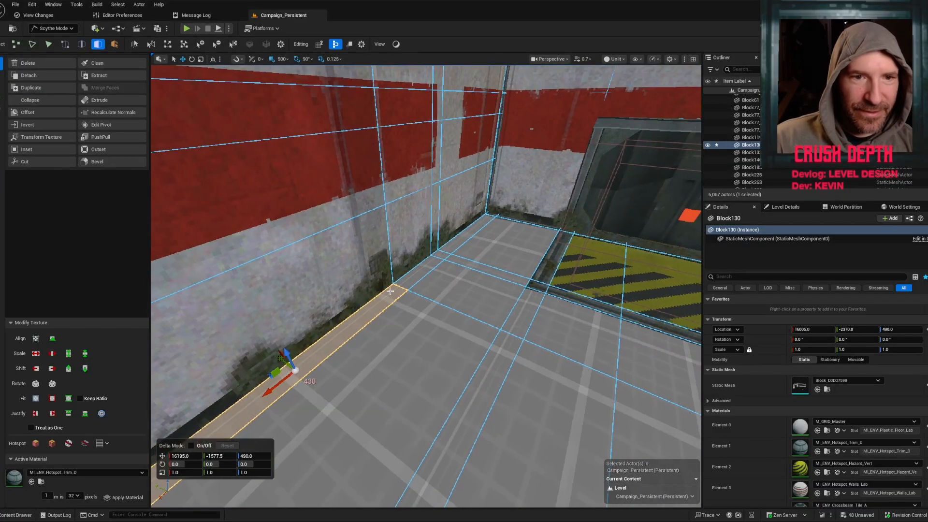
{"action": "right_click_drag", "start_coordinate": [580, 324], "coordinate": [544, 295]}
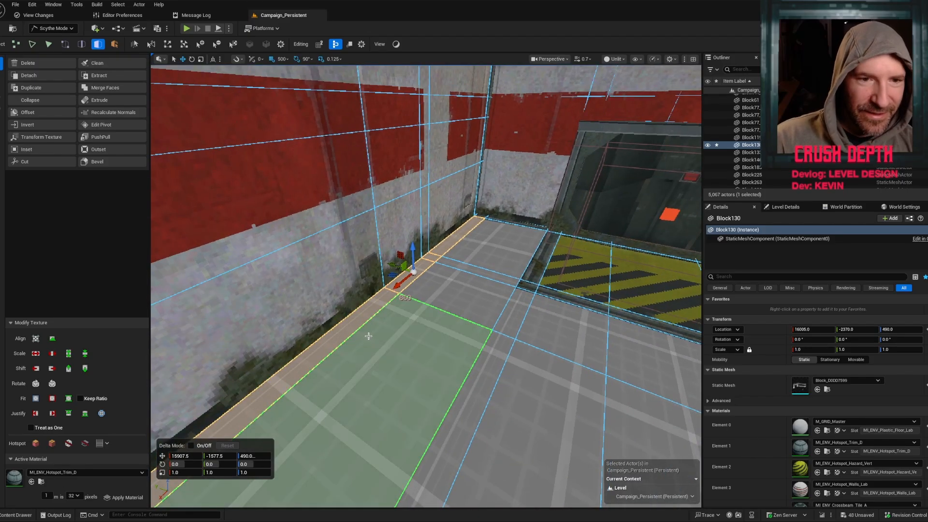
Select the floor faces in front of the recess and extend the selection to all faces with the same grid material.
{"action": "right_click_drag", "start_coordinate": [425, 332], "coordinate": [344, 232]}
{"action": "left_click", "coordinate": [281, 300]}
{"action": "left_click_drag", "start_coordinate": [333, 189], "coordinate": [445, 217]}
{"action": "left_click", "coordinate": [554, 204]}
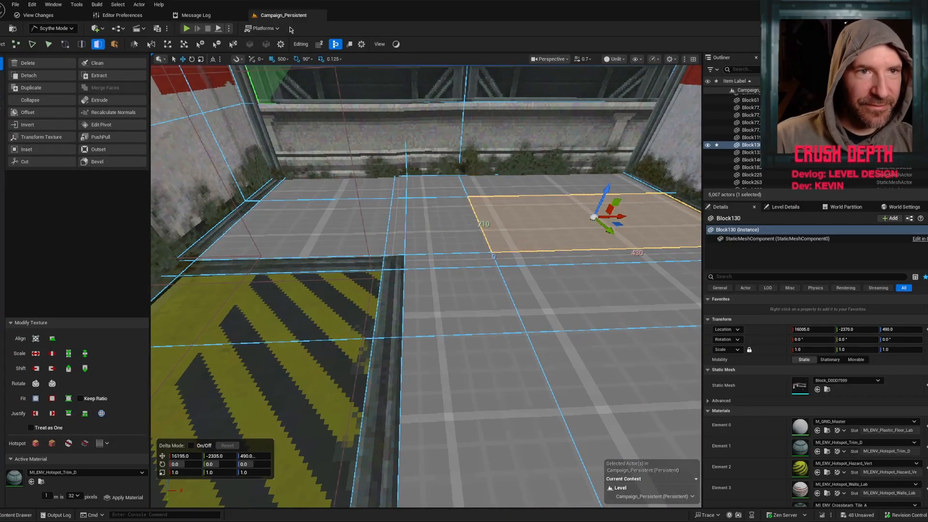
{"action": "left_click", "coordinate": [233, 45]}
{"action": "right_click_drag", "start_coordinate": [471, 302], "coordinate": [479, 198]}
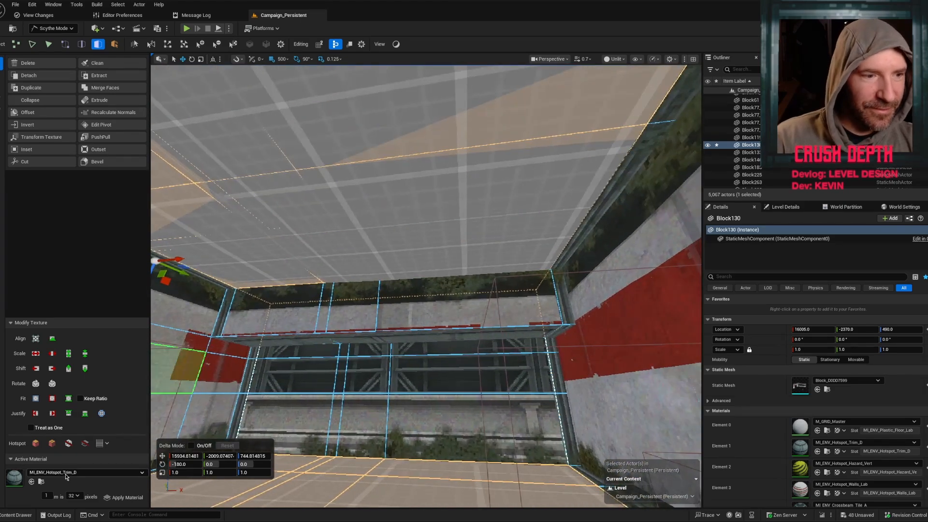
{"action": "right_click_drag", "start_coordinate": [284, 353], "coordinate": [159, 375]}
{"action": "right_click_drag", "start_coordinate": [409, 453], "coordinate": [402, 453]}
{"action": "key", "text": "w"}
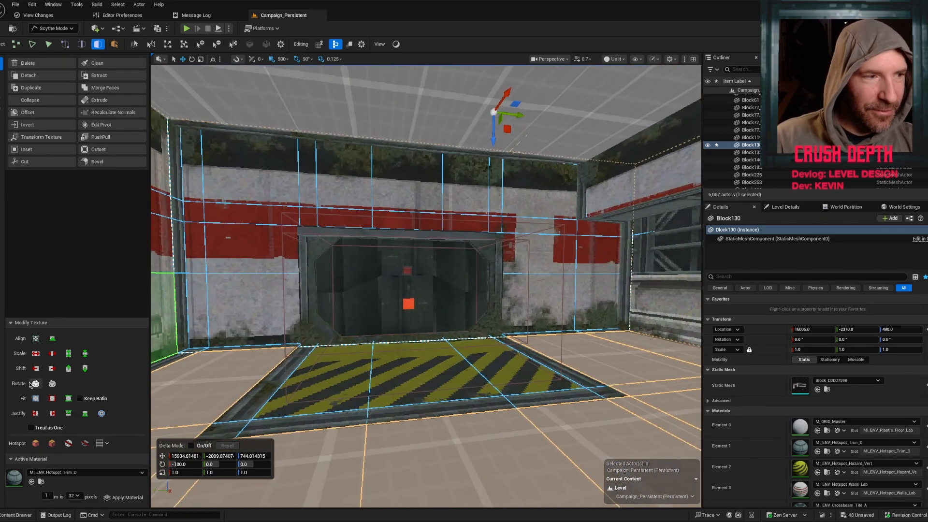
Pick MI_ENV_Plastic_Floor_Lab from the Tilers materials and apply it to the selected floor and ceiling faces.
{"action": "key", "text": "ctrl+space"}
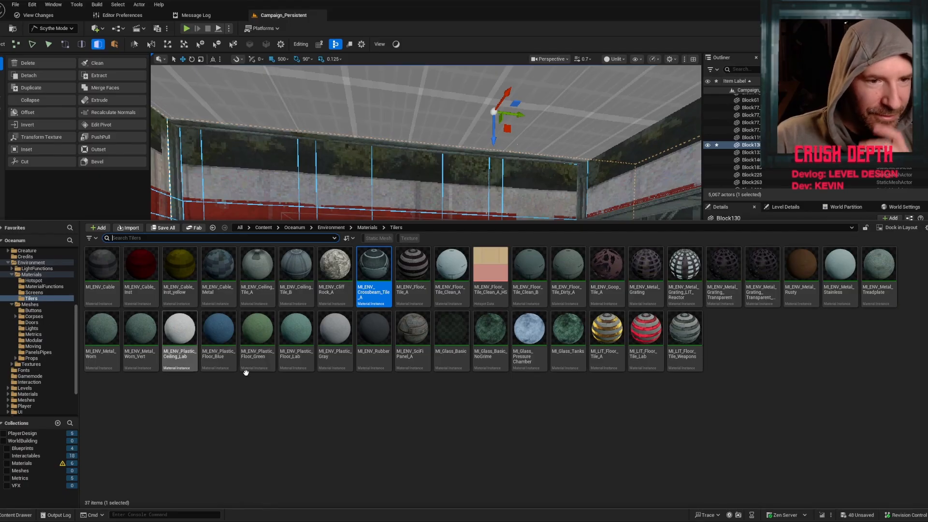
{"action": "left_click", "coordinate": [300, 340]}
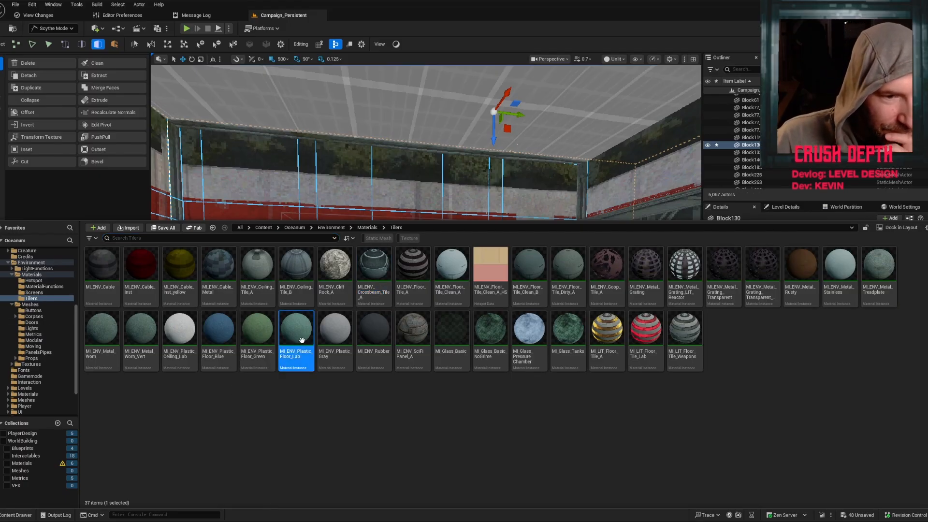
{"action": "right_click_drag", "start_coordinate": [406, 182], "coordinate": [407, 309]}
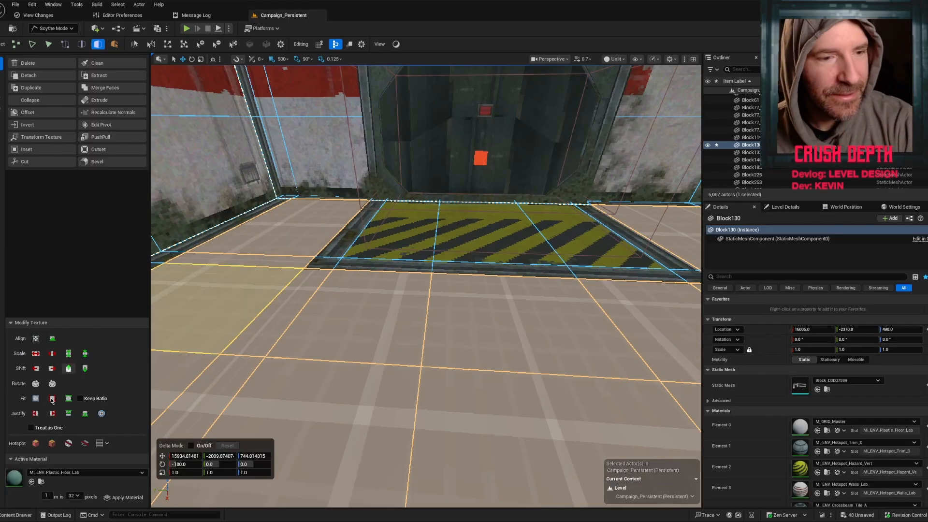
{"action": "left_click", "coordinate": [135, 503]}
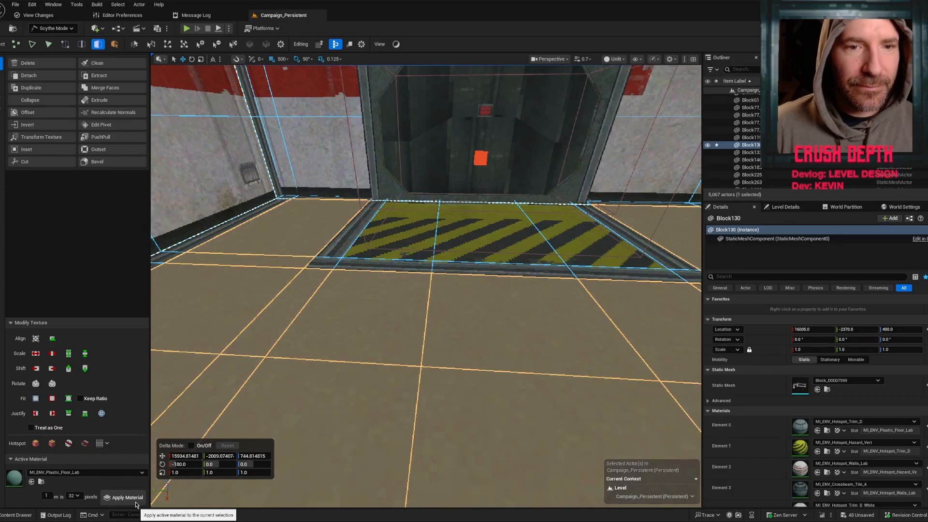
{"action": "right_click_drag", "start_coordinate": [373, 428], "coordinate": [513, 428]}
{"action": "key", "text": "g"}
{"action": "key", "text": "g"}
{"action": "right_click_drag", "start_coordinate": [603, 203], "coordinate": [324, 161]}
{"action": "key", "text": "g"}
{"action": "key", "text": "g"}
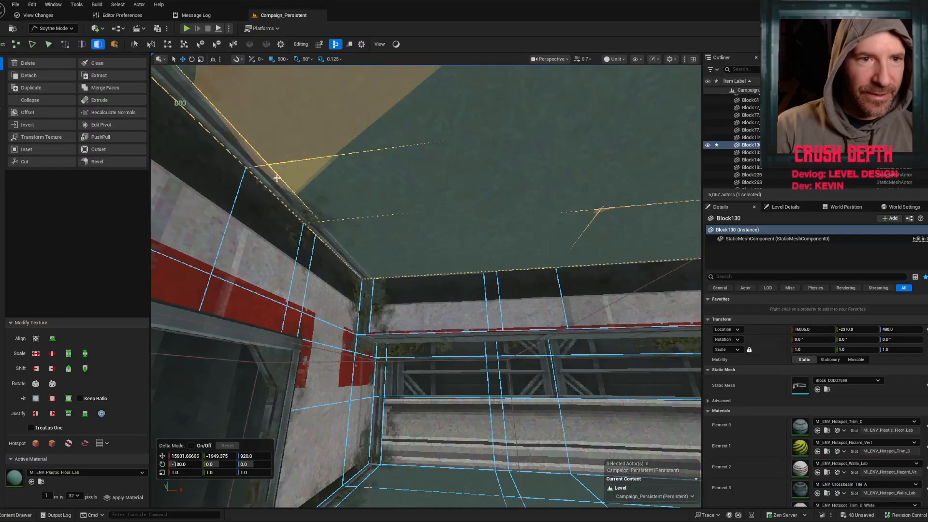
Select the row of ceiling faces above the door wall together with the adjoining narrow ceiling strips.
{"action": "left_click", "coordinate": [247, 154]}
{"action": "right_click_drag", "start_coordinate": [247, 153], "coordinate": [176, 112]}
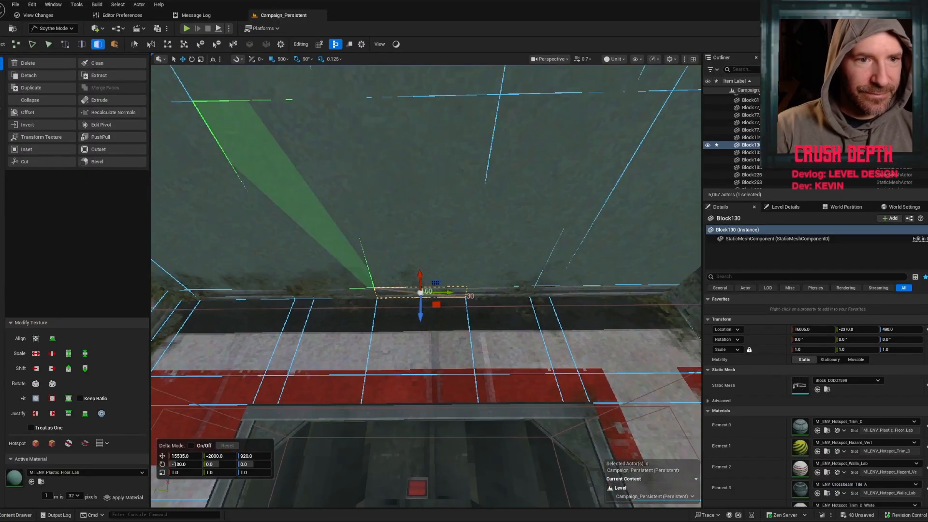
{"action": "right_click_drag", "start_coordinate": [313, 245], "coordinate": [261, 251]}
{"action": "right_click_drag", "start_coordinate": [361, 255], "coordinate": [251, 231]}
{"action": "left_click", "coordinate": [282, 267]}
{"action": "left_click", "coordinate": [382, 269], "text": "shift"}
{"action": "left_click", "coordinate": [462, 278], "text": "shift"}
{"action": "left_click", "coordinate": [611, 283], "text": "shift"}
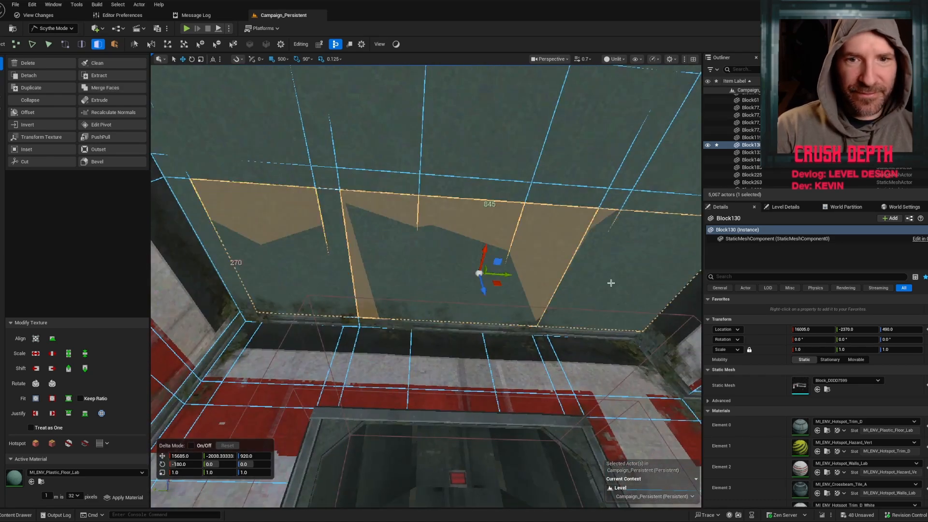
{"action": "mouse_move", "coordinate": [640, 212]}
{"action": "left_mouse_down", "text": "shift"}
{"action": "mouse_move", "coordinate": [568, 189]}
{"action": "mouse_move", "coordinate": [278, 175]}
{"action": "left_mouse_up", "text": "shift"}
{"action": "mouse_move", "coordinate": [212, 174]}
{"action": "left_mouse_down", "text": "shift"}
{"action": "mouse_move", "coordinate": [181, 175]}
{"action": "mouse_move", "coordinate": [187, 186]}
{"action": "left_mouse_up", "text": "shift"}
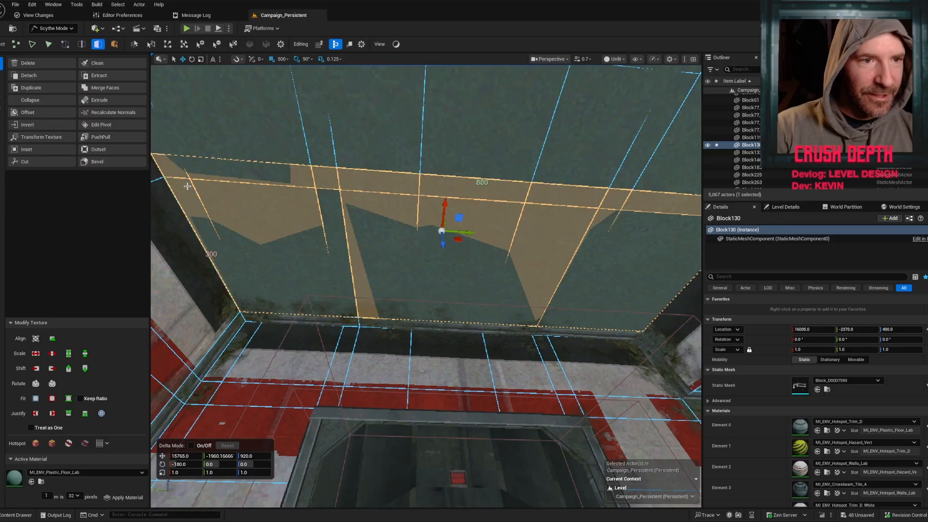
Extend the selection across the rest of the room's ceiling faces.
{"action": "right_click_drag", "start_coordinate": [308, 164], "coordinate": [308, 164]}
{"action": "right_click_drag", "start_coordinate": [603, 268], "coordinate": [603, 268]}
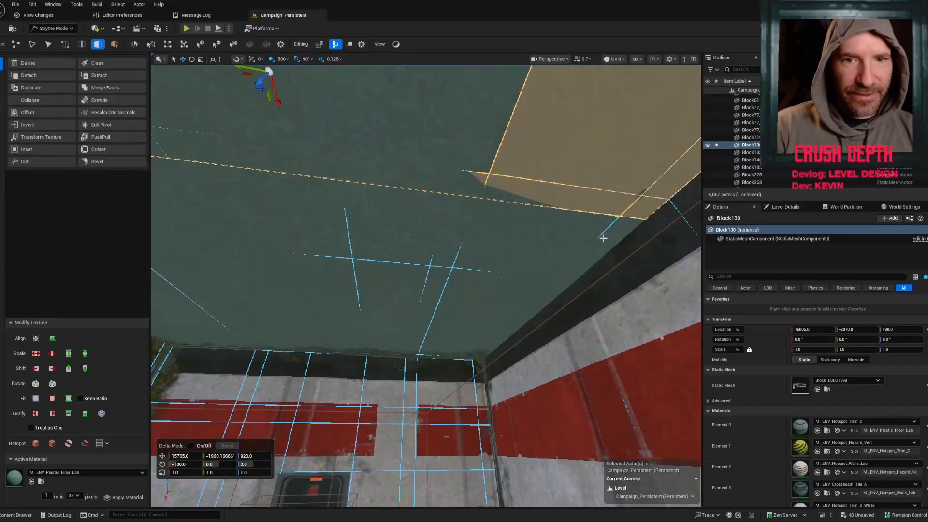
{"action": "mouse_move", "coordinate": [515, 224]}
{"action": "left_mouse_down", "text": "shift"}
{"action": "mouse_move", "coordinate": [236, 212]}
{"action": "mouse_move", "coordinate": [384, 306]}
{"action": "mouse_move", "coordinate": [441, 299]}
{"action": "left_mouse_up", "text": "shift"}
{"action": "right_click_drag", "start_coordinate": [407, 300], "coordinate": [407, 299]}
{"action": "right_click_drag", "start_coordinate": [406, 338], "coordinate": [406, 339]}
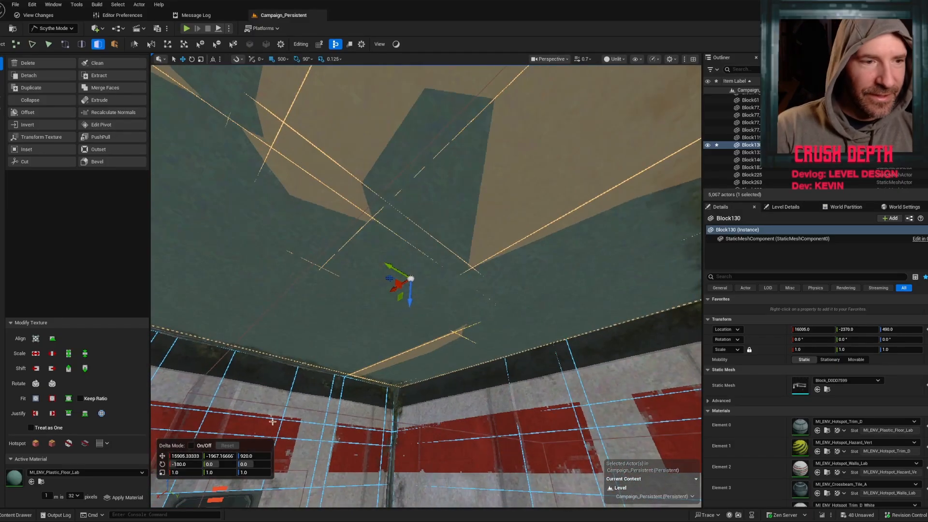
Pick MI_ENV_Ceiling_Tile_B from the Tilers materials and apply it to the selected ceiling faces.
{"action": "key", "text": "ctrl+space"}
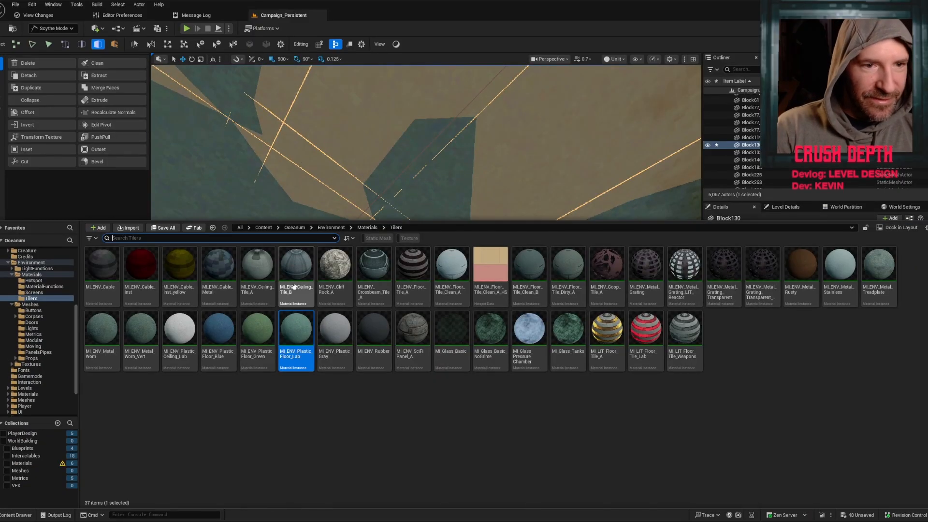
{"action": "left_click", "coordinate": [296, 268]}
{"action": "key", "text": "ctrl+space"}
{"action": "right_click_drag", "start_coordinate": [405, 339], "coordinate": [405, 338]}
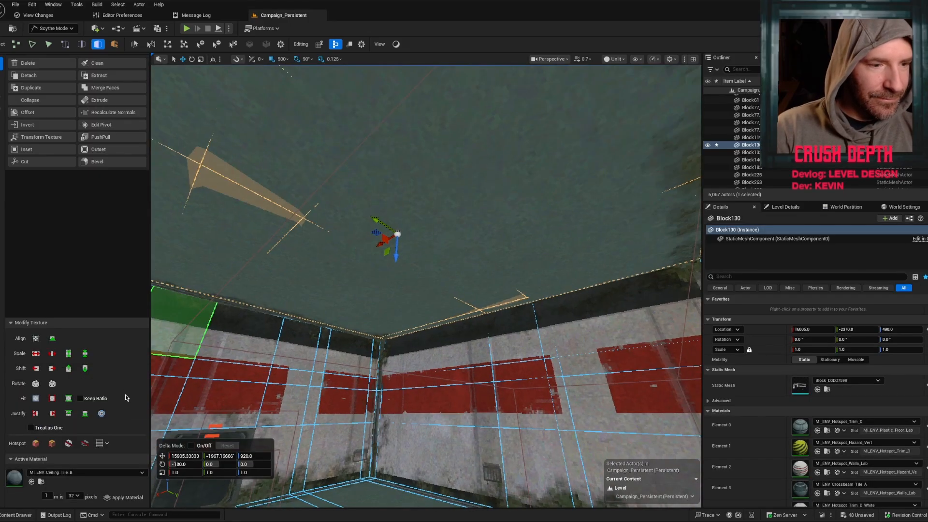
{"action": "left_click", "coordinate": [123, 498]}
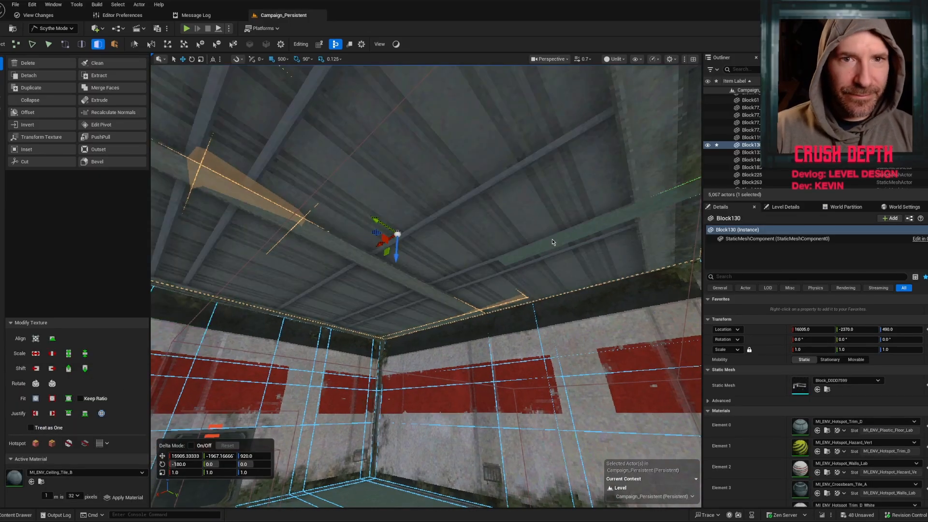
Apply MI_ENV_Ceiling_Tile_B to the leftover ceiling strip and switch back to Selection Mode.
{"action": "right_click_drag", "start_coordinate": [405, 338], "coordinate": [405, 338]}
{"action": "right_click_drag", "start_coordinate": [504, 321], "coordinate": [505, 321]}
{"action": "right_click_drag", "start_coordinate": [542, 284], "coordinate": [528, 284]}
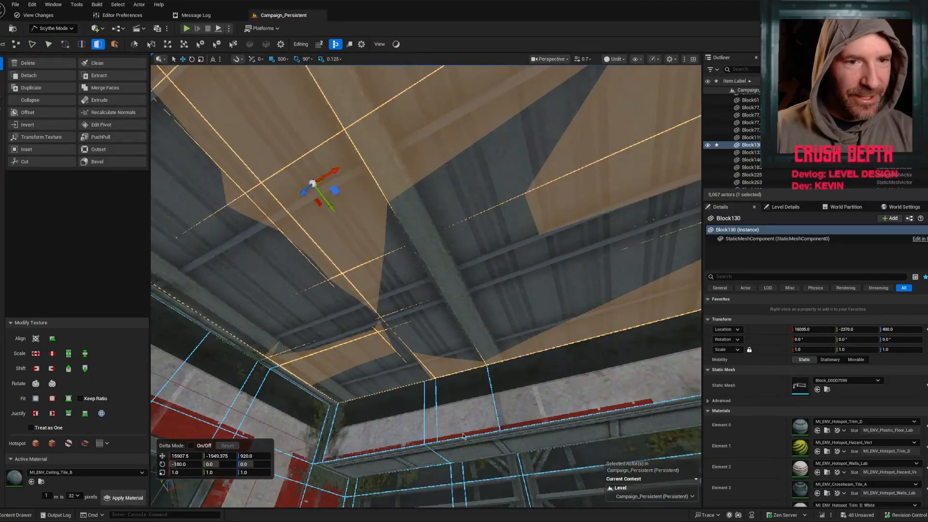
{"action": "right_click_drag", "start_coordinate": [546, 321], "coordinate": [546, 321]}
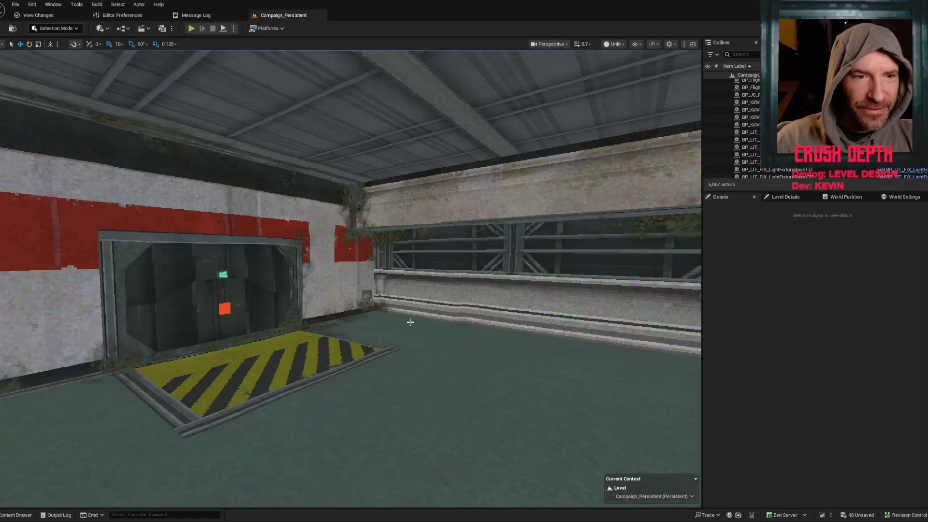
Place a BP_LIT_FIX_LightFixtureBase from the Blueprints collection at the recess's end beside the door wall.
{"action": "right_click_drag", "start_coordinate": [422, 319], "coordinate": [422, 319]}
{"action": "key", "text": "ctrl+space"}
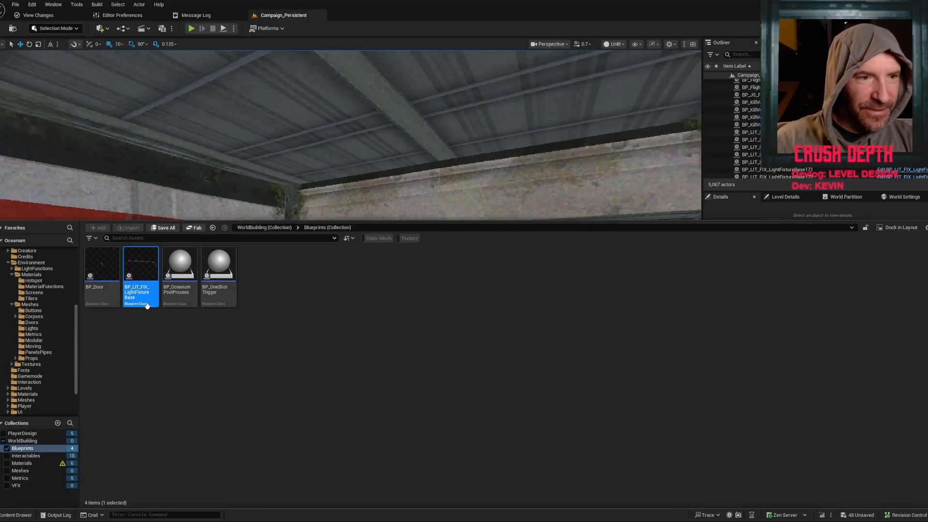
{"action": "left_click_drag", "start_coordinate": [348, 190], "coordinate": [315, 237]}
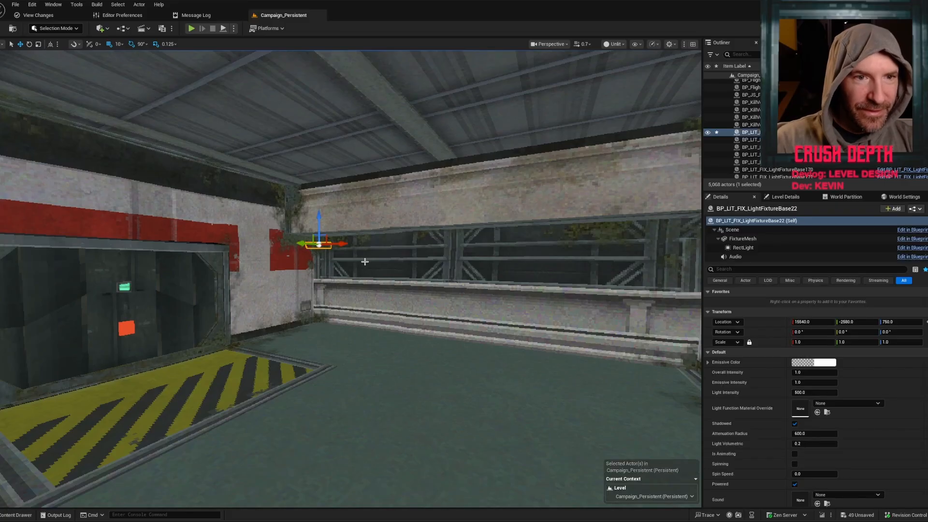
Rotate the light fixture -90° about X and move it up against the underside of the recess's overhang near the door wall.
{"action": "key", "text": "f"}
{"action": "key", "text": "w"}
{"action": "right_click_drag", "start_coordinate": [342, 182], "coordinate": [294, 227]}
{"action": "key", "text": "e"}
{"action": "left_click_drag", "start_coordinate": [372, 193], "coordinate": [406, 179]}
{"action": "key", "text": "w"}
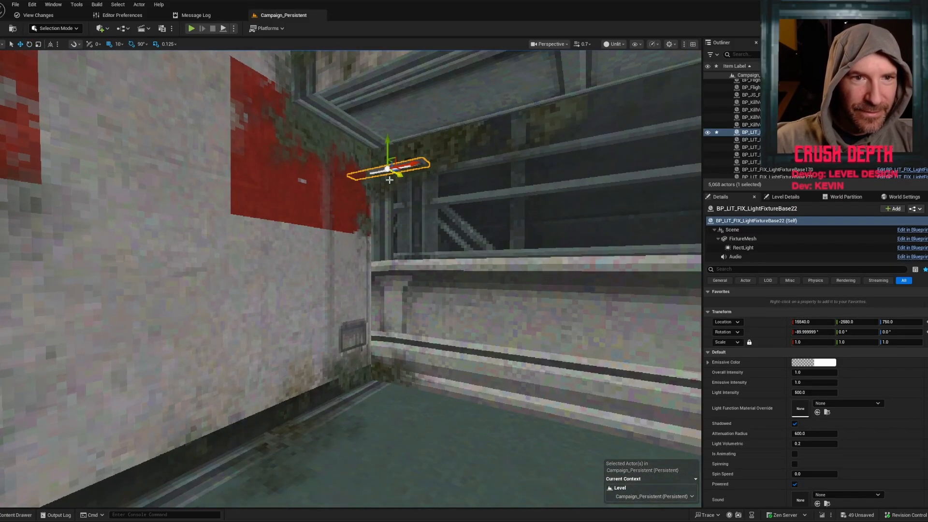
{"action": "left_click_drag", "start_coordinate": [398, 156], "coordinate": [487, 109]}
Set the fixture's emissive color to a saved orange swatch and, in lit view, its overall intensity to 5.0.
{"action": "left_click", "coordinate": [819, 362]}
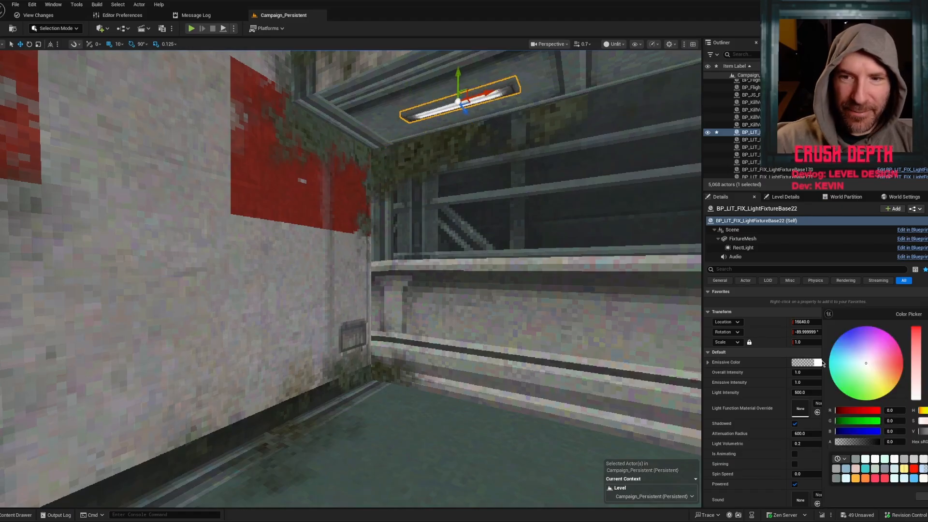
{"action": "left_click", "coordinate": [867, 480]}
{"action": "scroll", "coordinate": [450, 240], "scroll_direction": "down", "scroll_amount": 3}
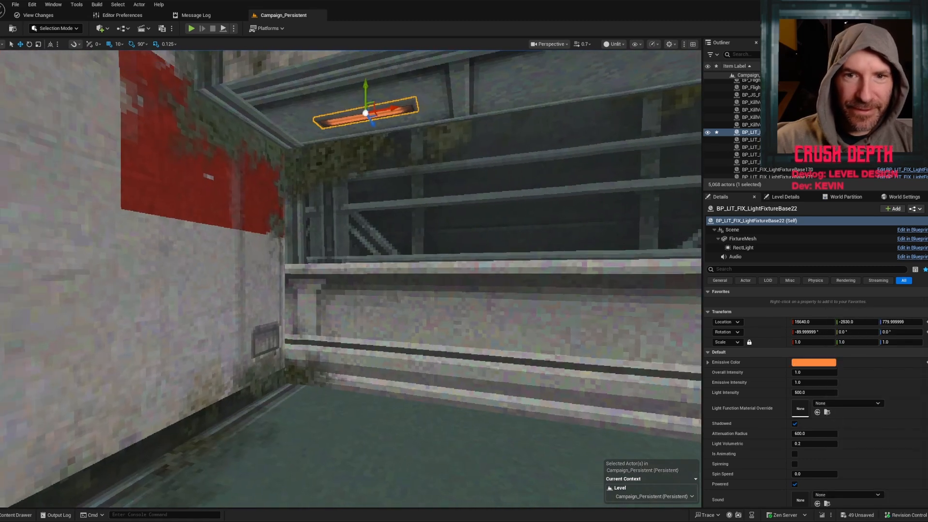
{"action": "key", "text": "e"}
{"action": "key", "text": "alt+4"}
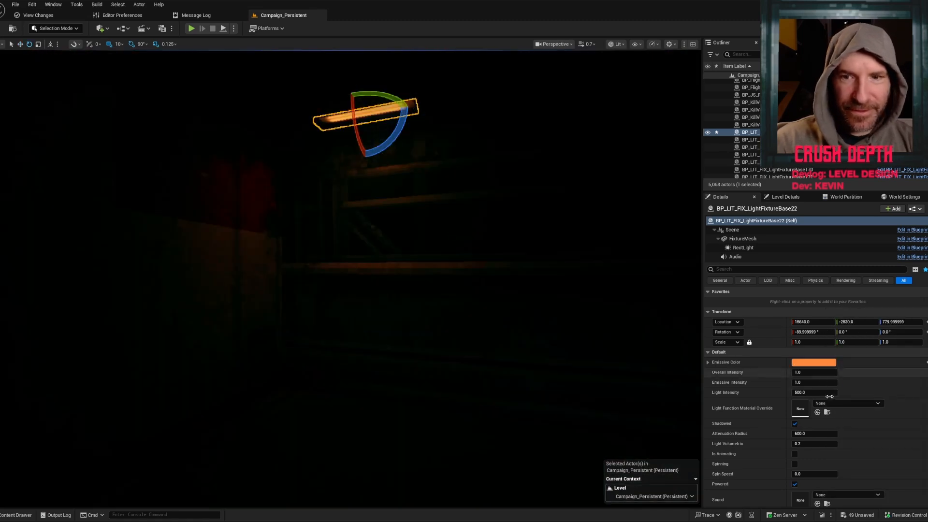
{"action": "type", "text": "5"}
{"action": "key", "text": "Return"}
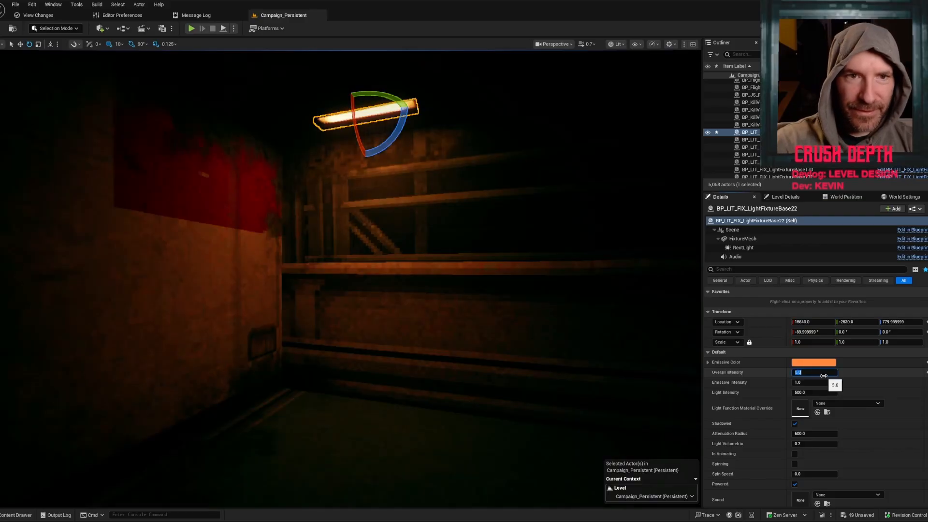
Change the fixture's emissive color to an amber of R 1.0, G 0.384, B 0.0.
{"action": "right_click_drag", "start_coordinate": [342, 417], "coordinate": [420, 389]}
{"action": "key", "text": "g"}
{"action": "key", "text": "g"}
{"action": "key", "text": "s"}
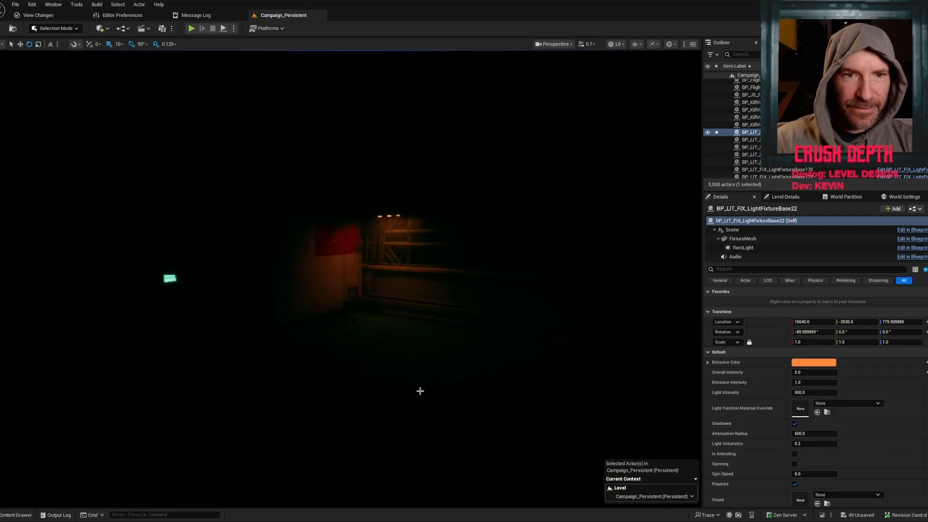
{"action": "key", "text": "g"}
{"action": "left_click", "coordinate": [810, 363]}
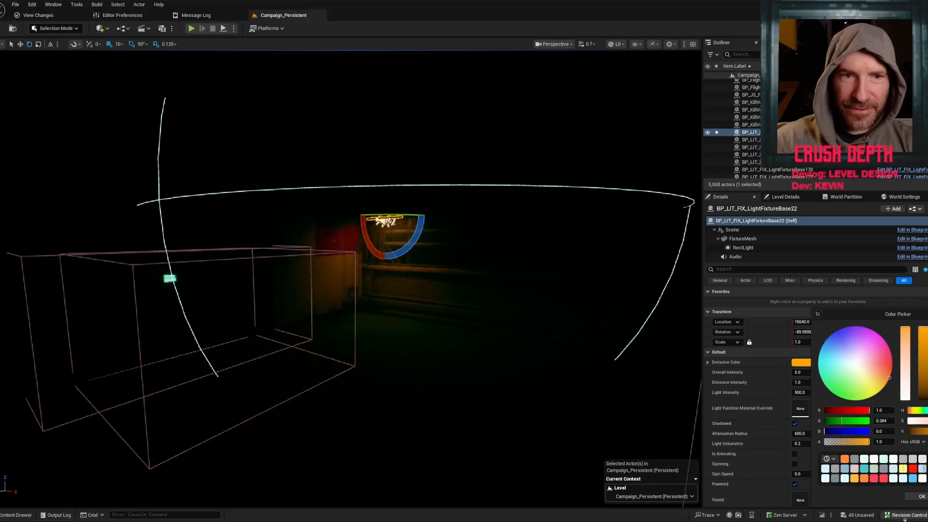
{"action": "left_click", "coordinate": [921, 497]}
Raise the fixture's attenuation radius to about 805 and set its light intensity to 2000.
{"action": "left_click_drag", "start_coordinate": [805, 433], "coordinate": [856, 434]}
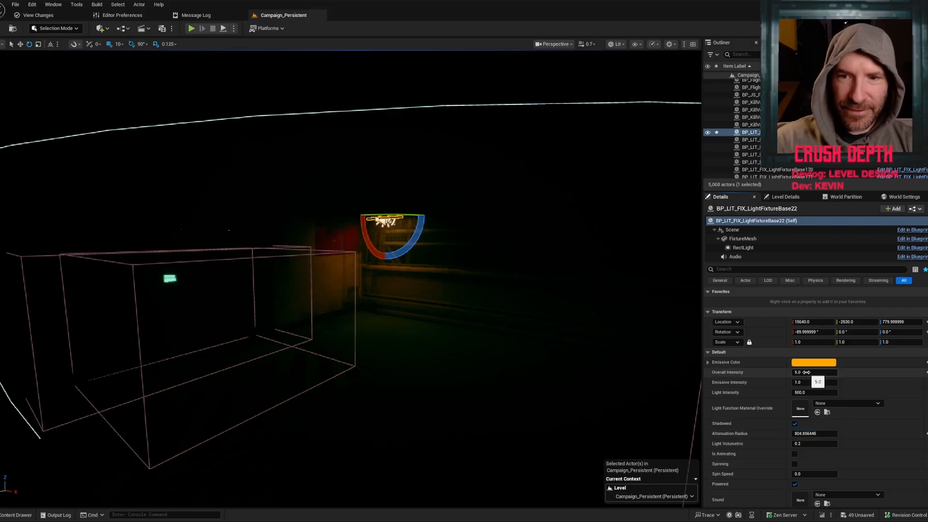
{"action": "type", "text": "2000"}
{"action": "key", "text": "Return"}
Duplicate the amber light fixture twice along the recess's overhang, spreading the three fixtures toward the far wall.
{"action": "right_click_drag", "start_coordinate": [292, 170], "coordinate": [337, 200]}
{"action": "key", "text": "g"}
{"action": "key", "text": "g"}
{"action": "key", "text": "g"}
{"action": "key", "text": "g"}
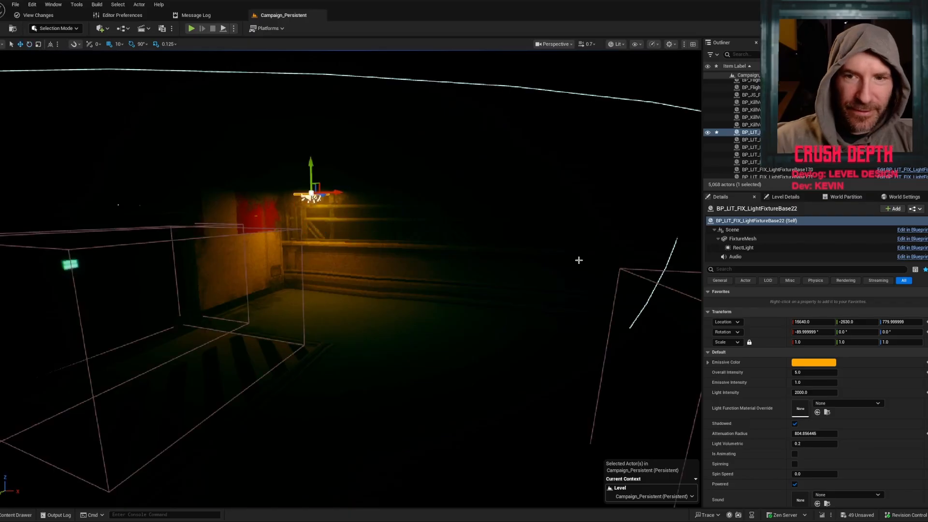
{"action": "left_click_drag", "start_coordinate": [338, 192], "coordinate": [477, 204]}
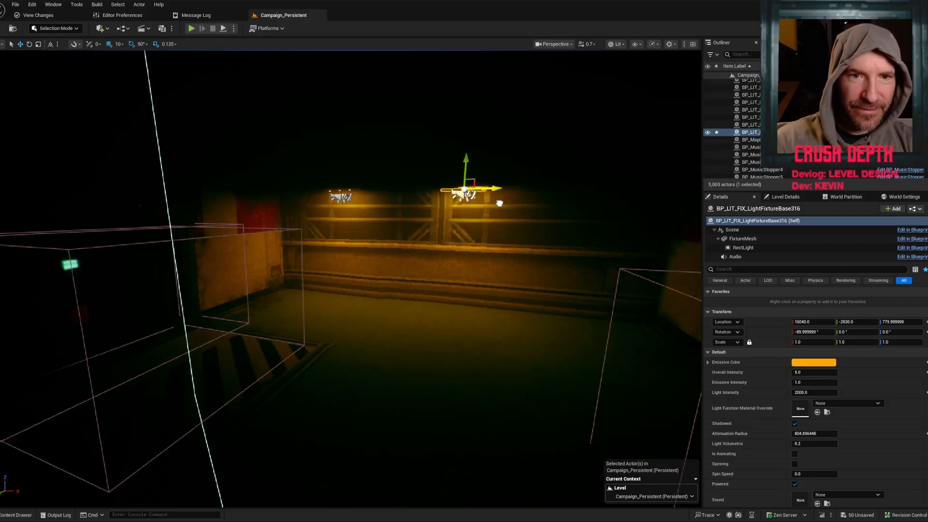
{"action": "left_click_drag", "start_coordinate": [477, 192], "coordinate": [594, 191], "text": "alt"}
Select all three recess light fixtures together and set their overall intensity to 2.
{"action": "left_click", "coordinate": [437, 191], "text": "ctrl"}
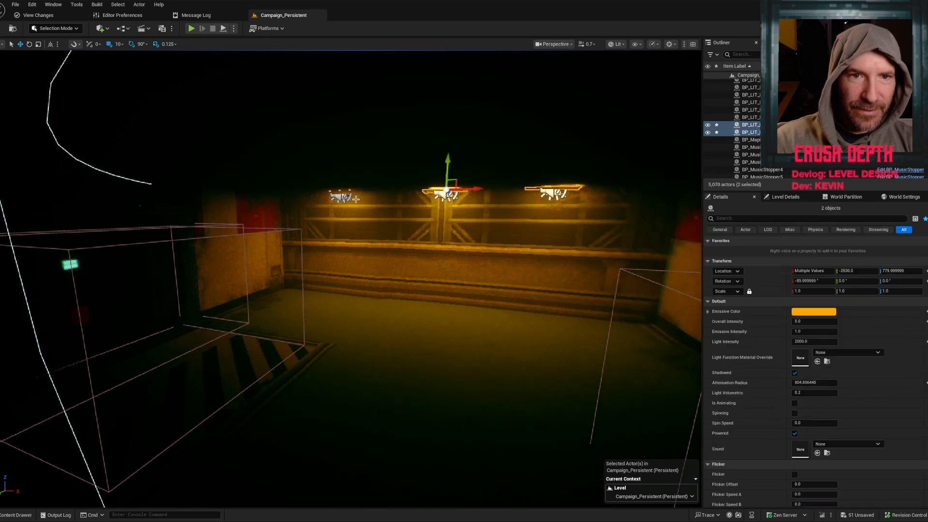
{"action": "left_click", "coordinate": [342, 195], "text": "ctrl"}
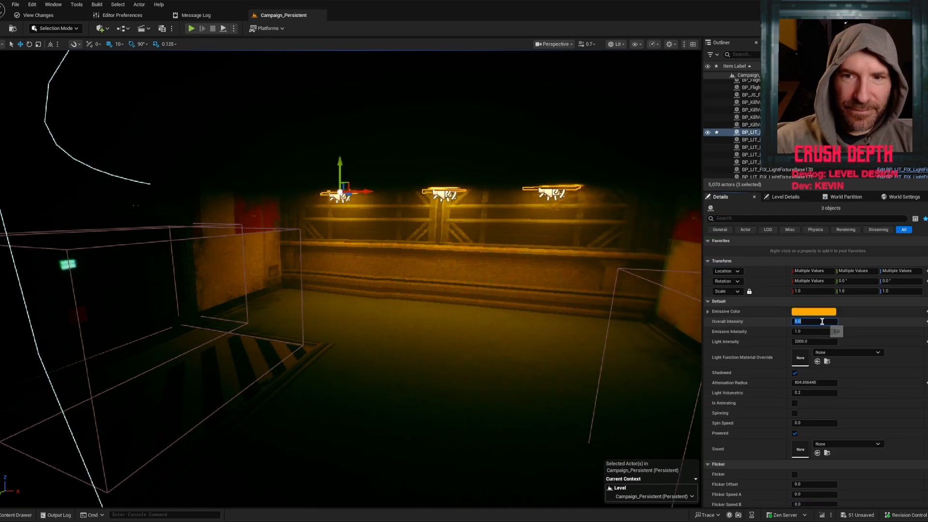
{"action": "type", "text": "3"}
{"action": "key", "text": "Return"}
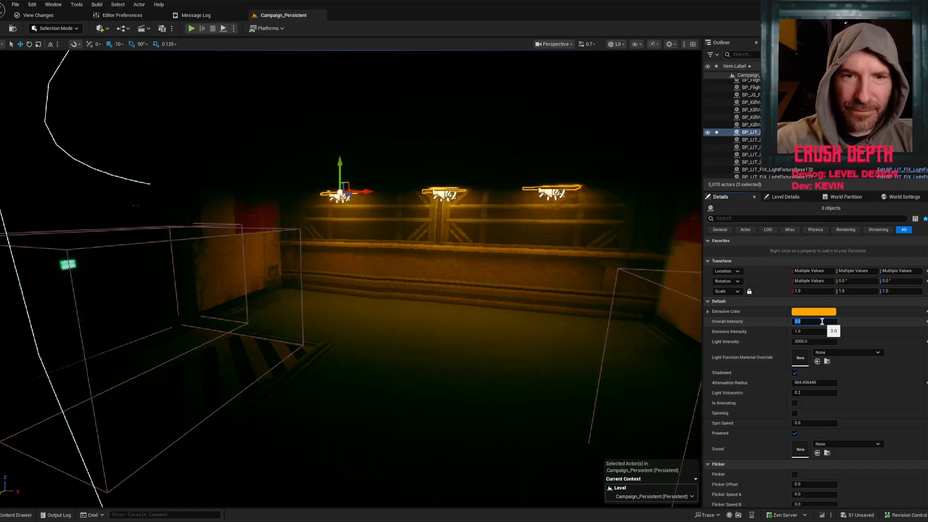
{"action": "type", "text": "2"}
{"action": "key", "text": "Return"}
Play the level from the room's floor and walk around to examine the amber recess lighting, door wall and overhang.
{"action": "right_click_drag", "start_coordinate": [294, 311], "coordinate": [317, 340]}
{"action": "key", "text": "g"}
{"action": "right_click", "coordinate": [349, 439]}
{"action": "left_click", "coordinate": [379, 437]}
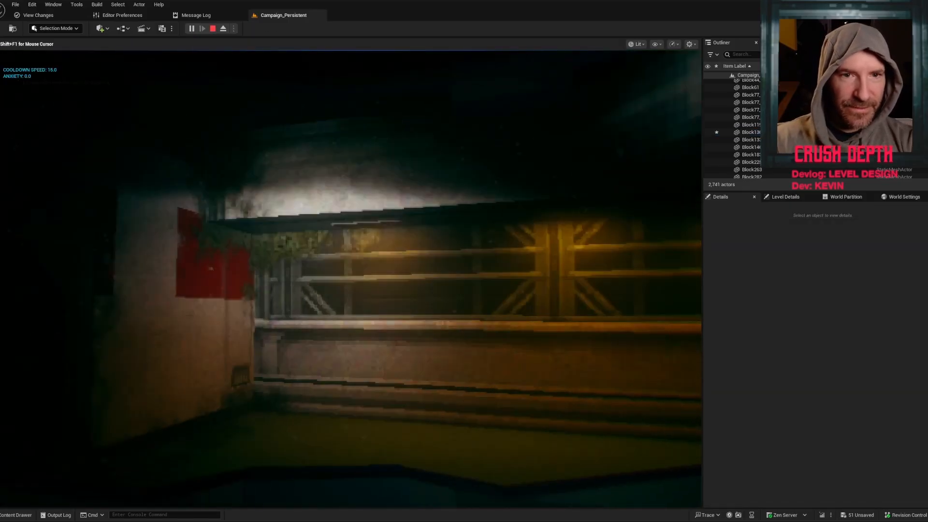
{"action": "key", "text": "w"}
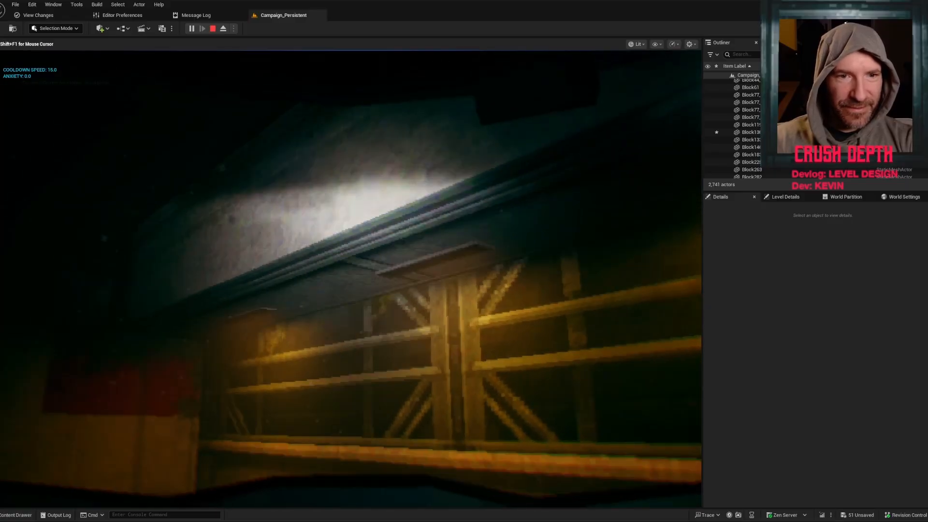
{"action": "key", "text": "s"}
{"action": "key", "text": "s"}
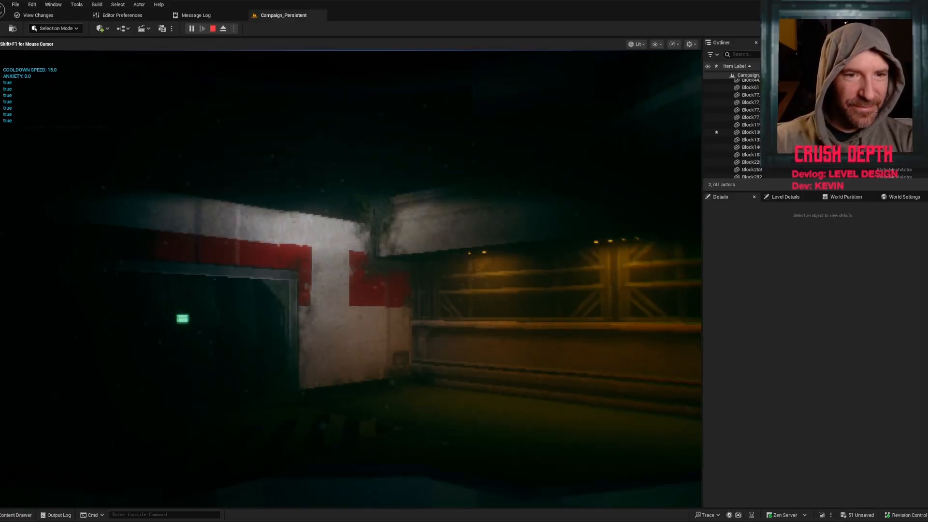
{"action": "key", "text": "w"}
{"action": "key", "text": "w"}
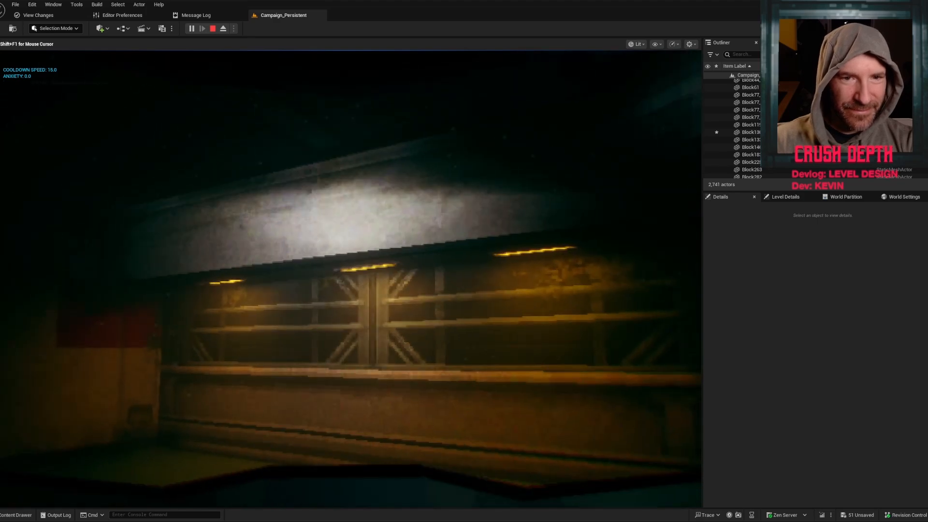
{"action": "key", "text": "d"}
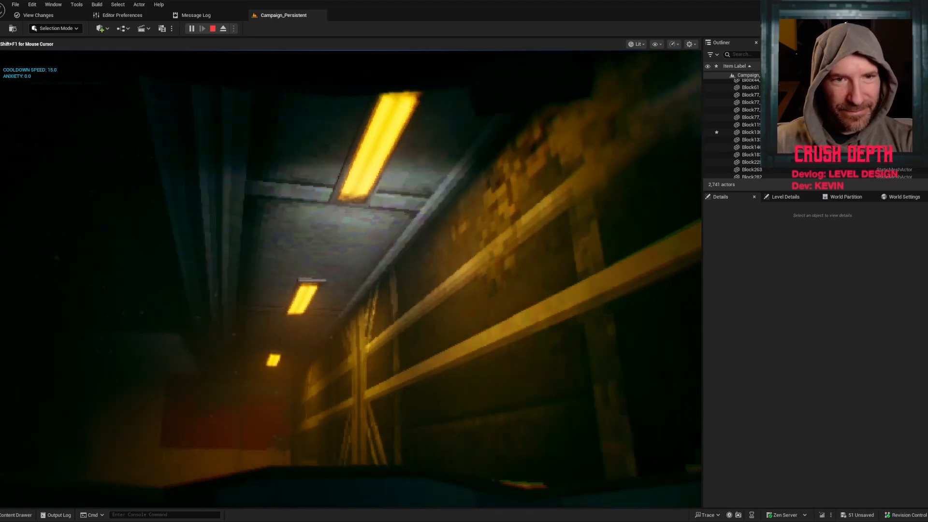
{"action": "key", "text": "a"}
{"action": "key", "text": "a"}
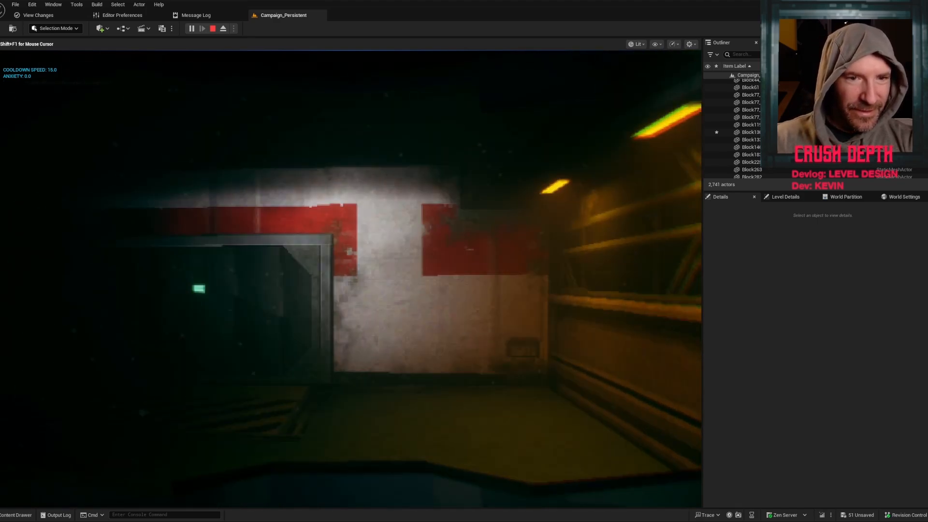
{"action": "key", "text": "a"}
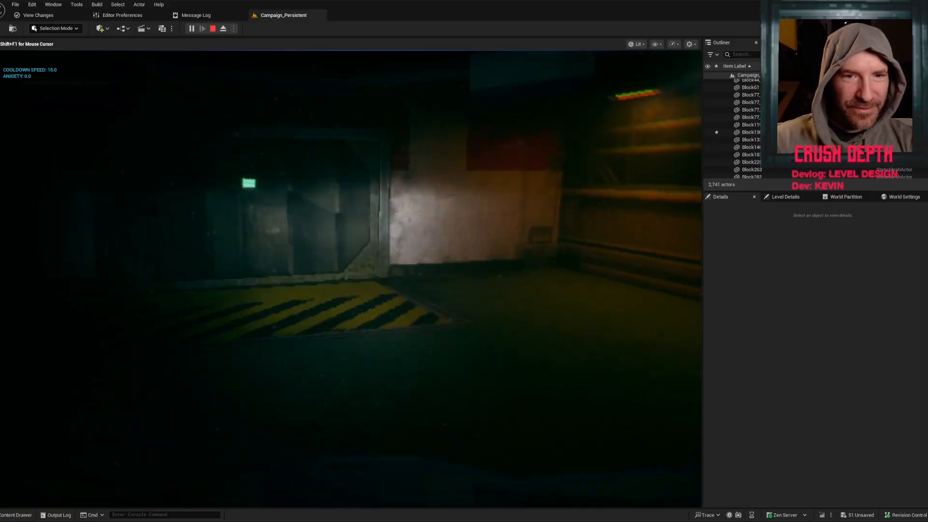